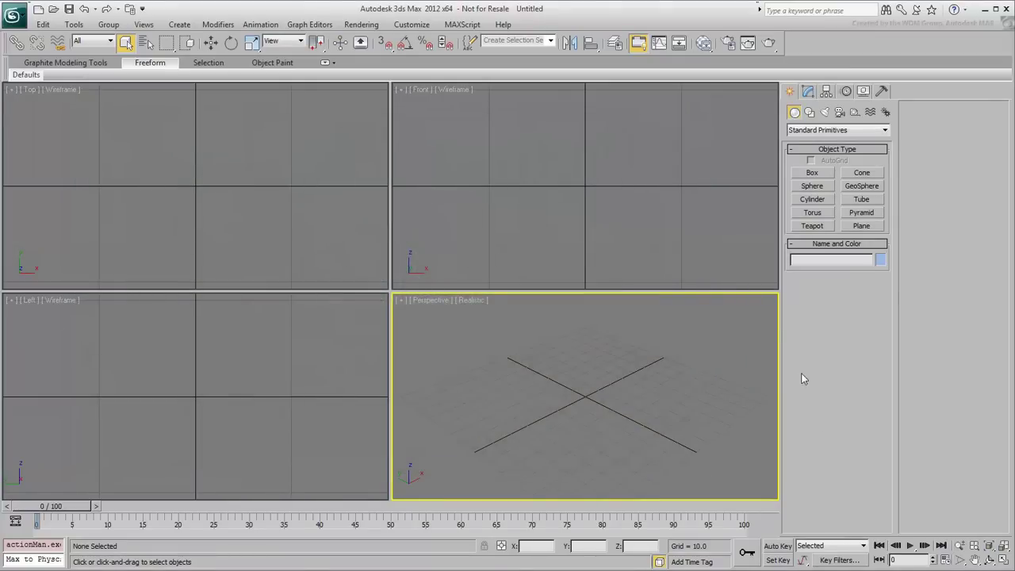
Set the render output size to the HDTV (video) preset at 1280x720.
left_click(728, 44)
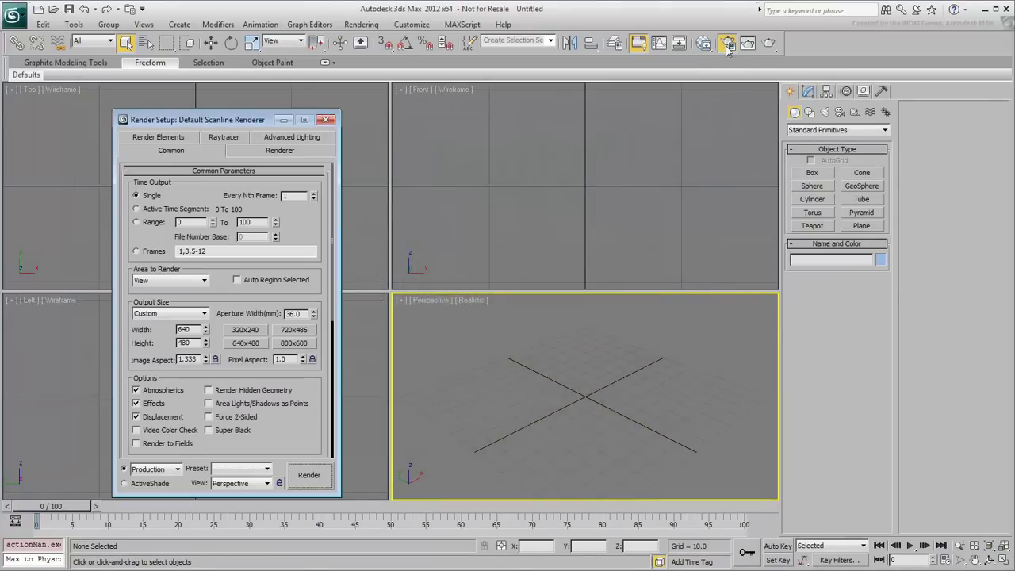
scroll(279, 429, "down", 5)
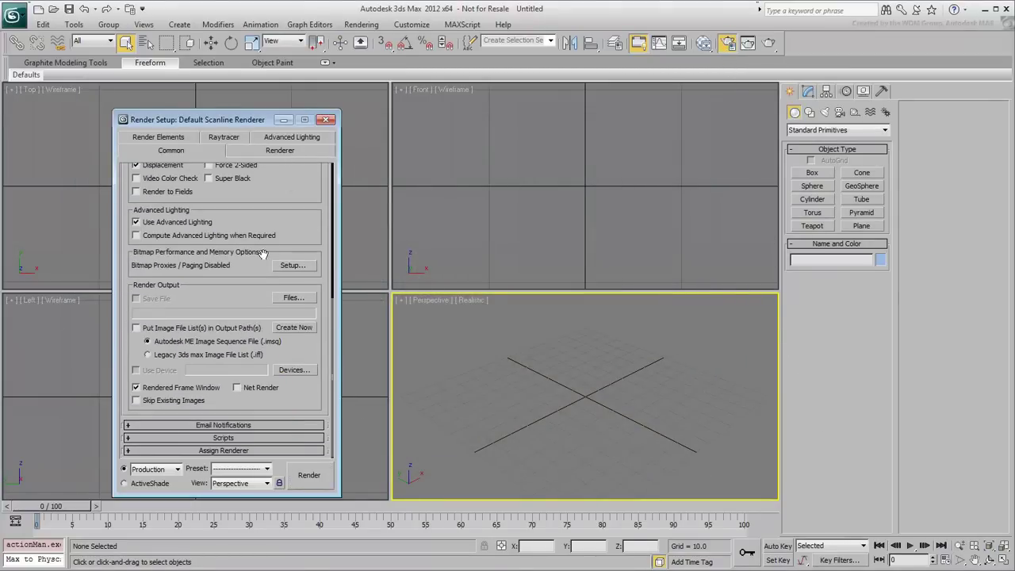
left_click(244, 451)
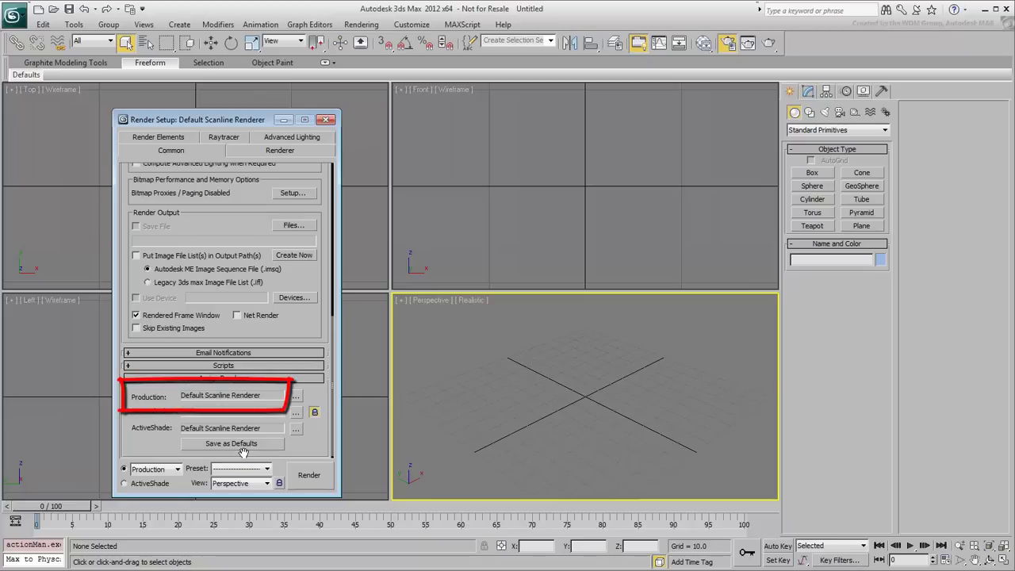
scroll(262, 204, "up", 6)
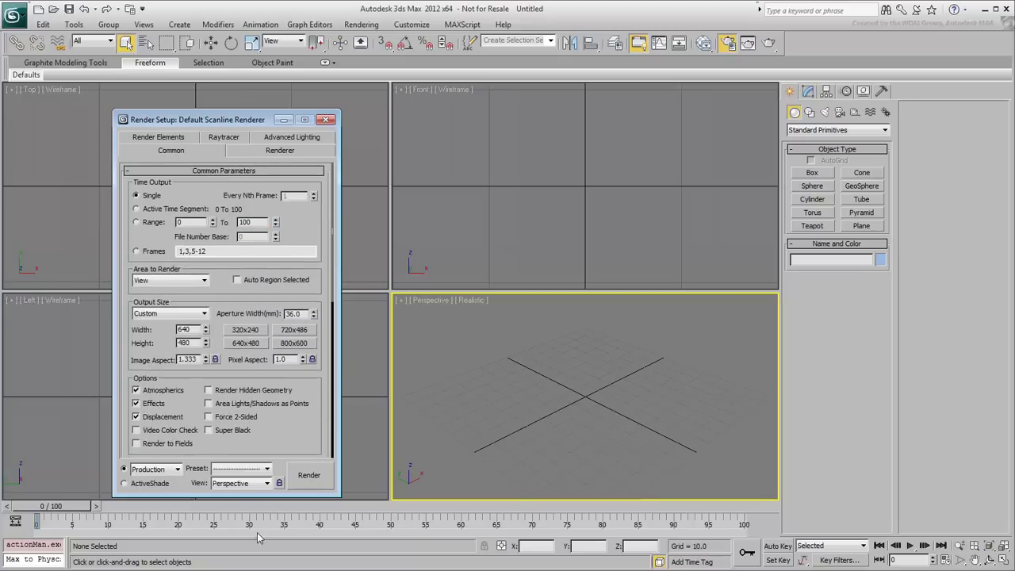
left_click(204, 313)
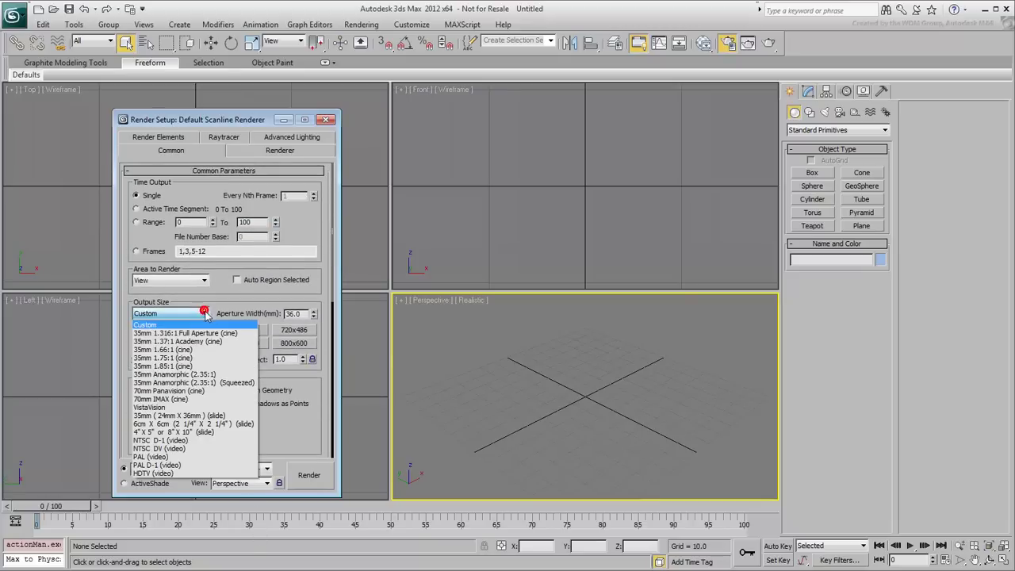
left_click(168, 473)
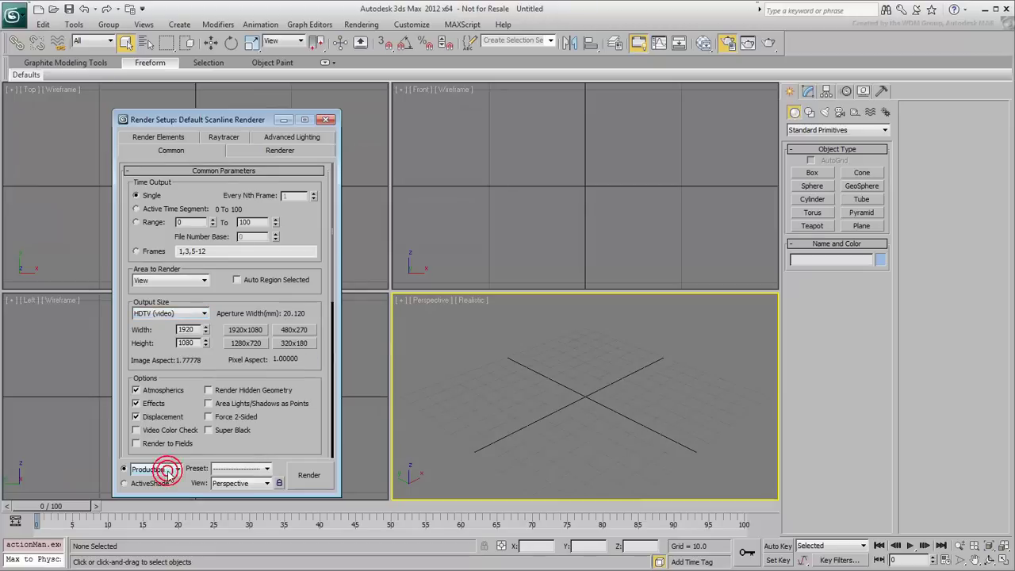
left_click(244, 344)
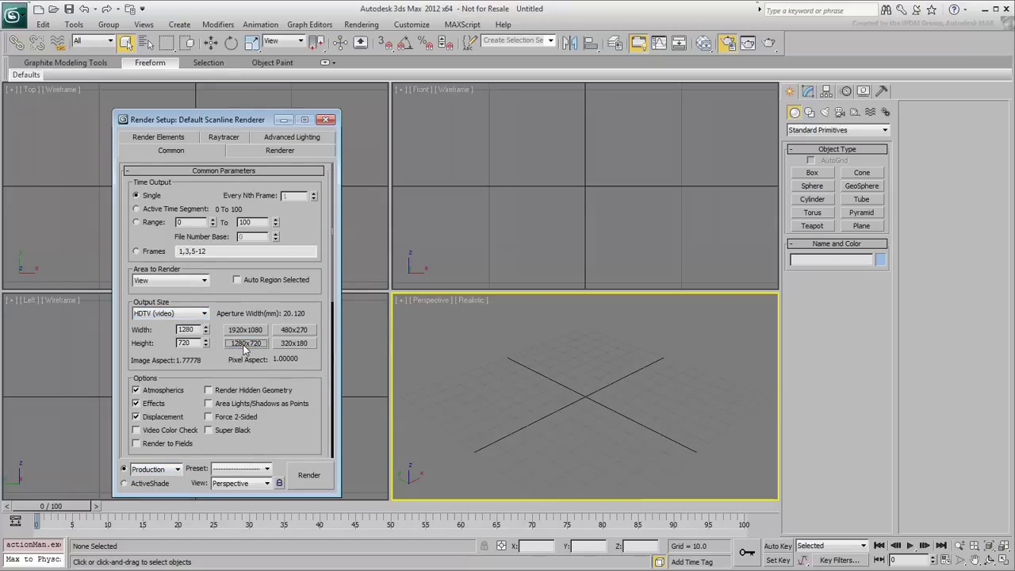
left_click(326, 119)
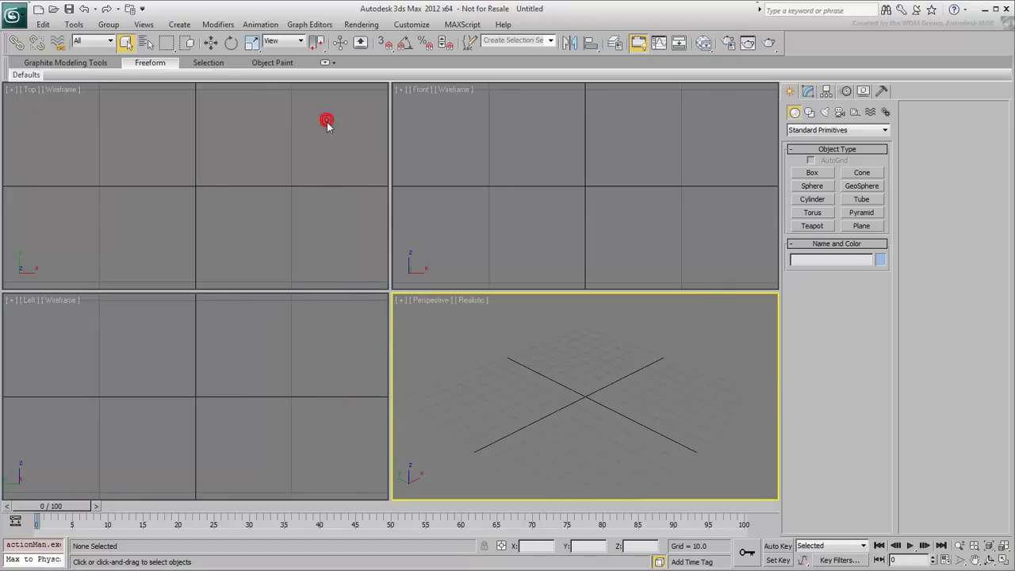
Show safe frames in the Perspective view and pan the Top view grid.
left_click(431, 300)
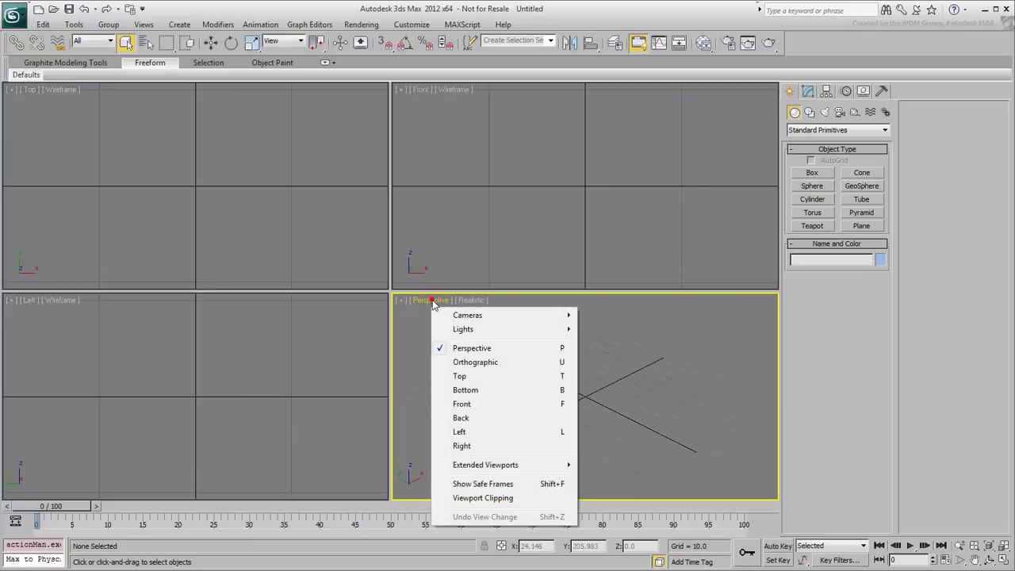
left_click(473, 484)
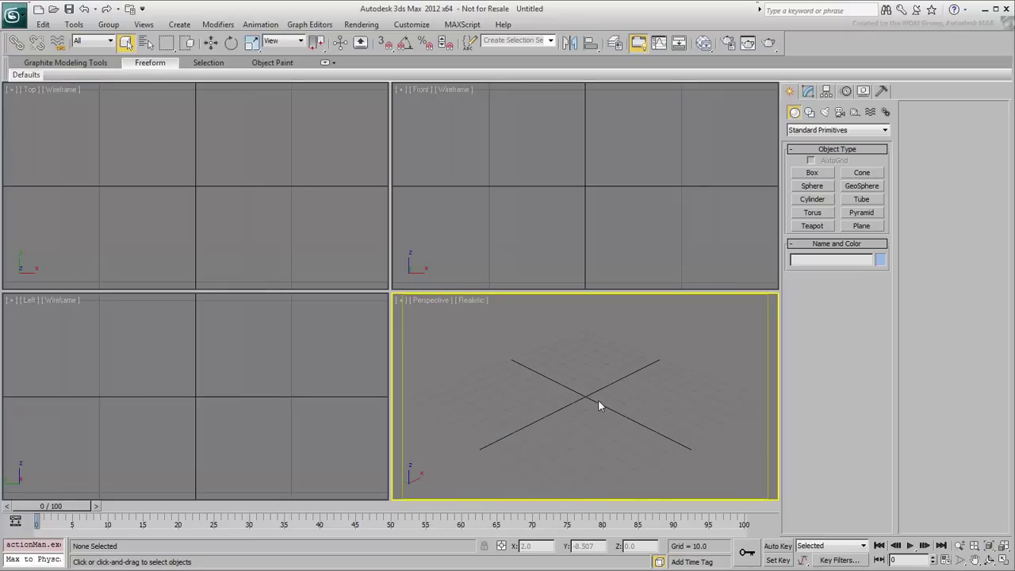
middle_click_drag(175, 197, 214, 161)
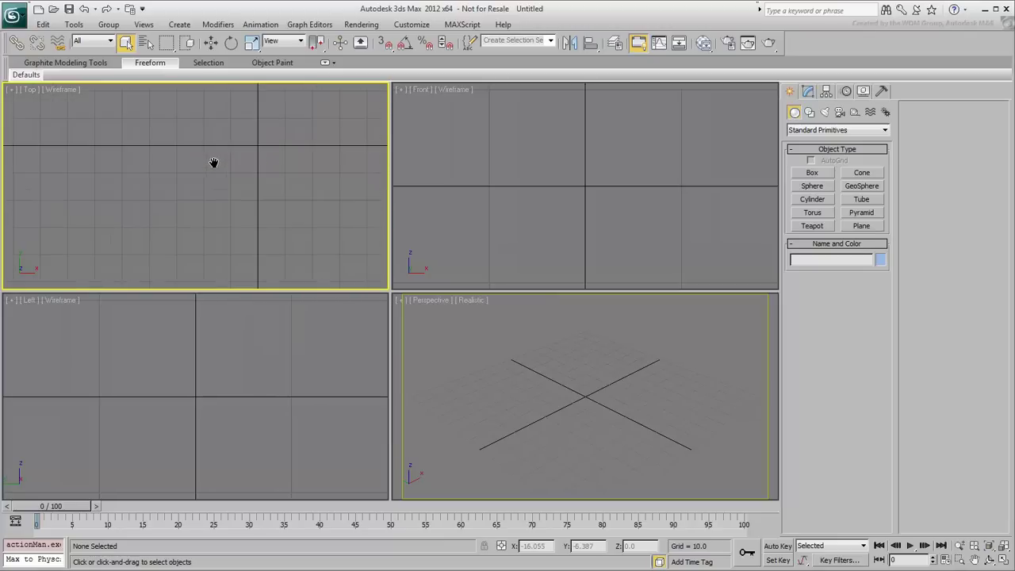
middle_click_drag(218, 229, 224, 189)
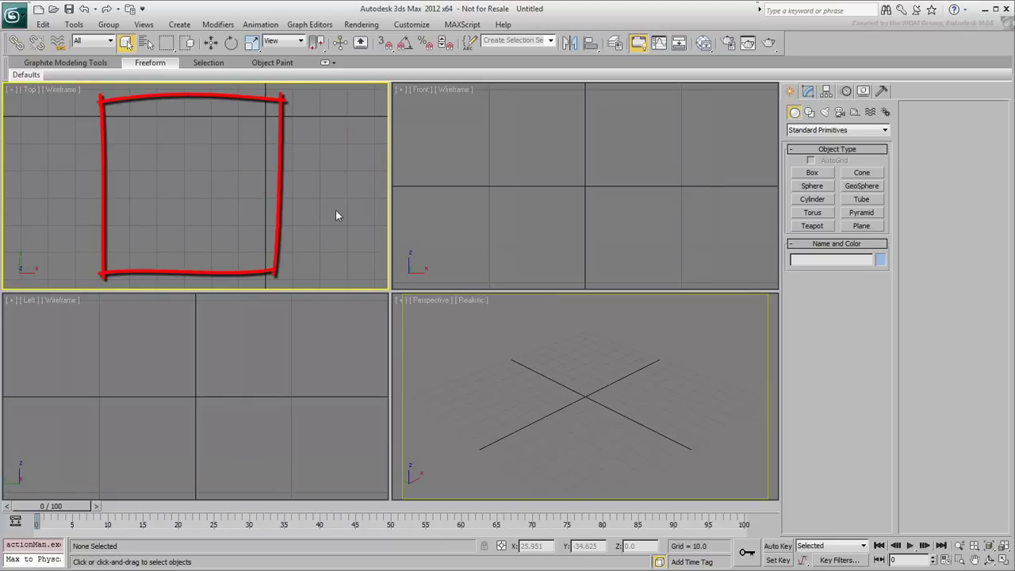
Turn on 3D snapping with Grid Points as the snap target.
left_click(386, 45)
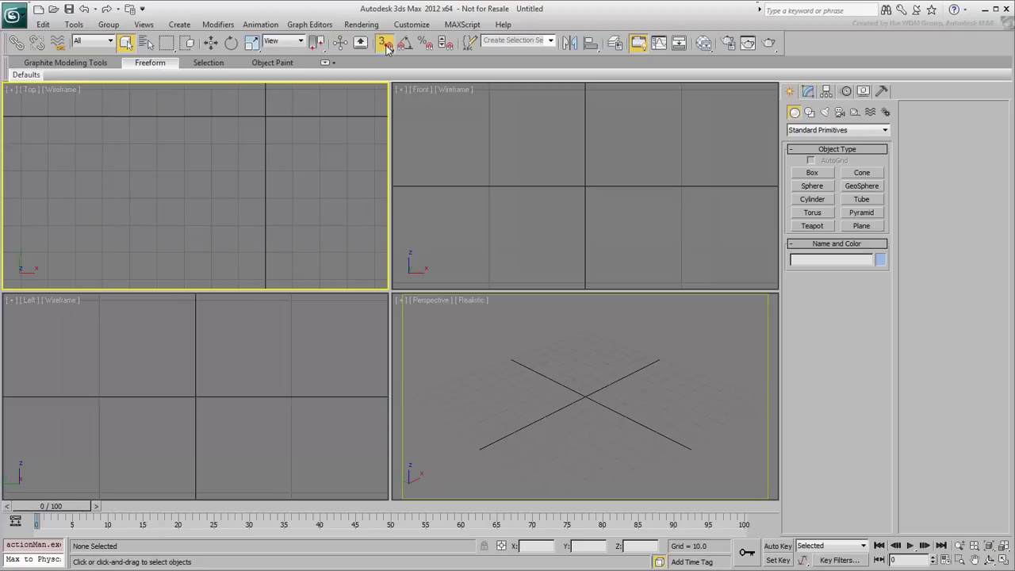
right_click(385, 45)
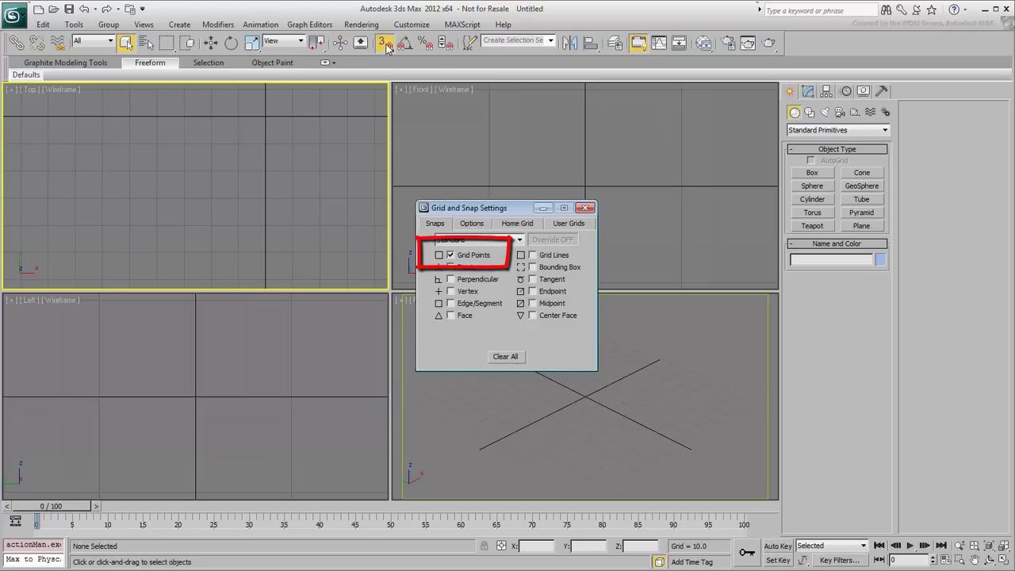
left_click(586, 209)
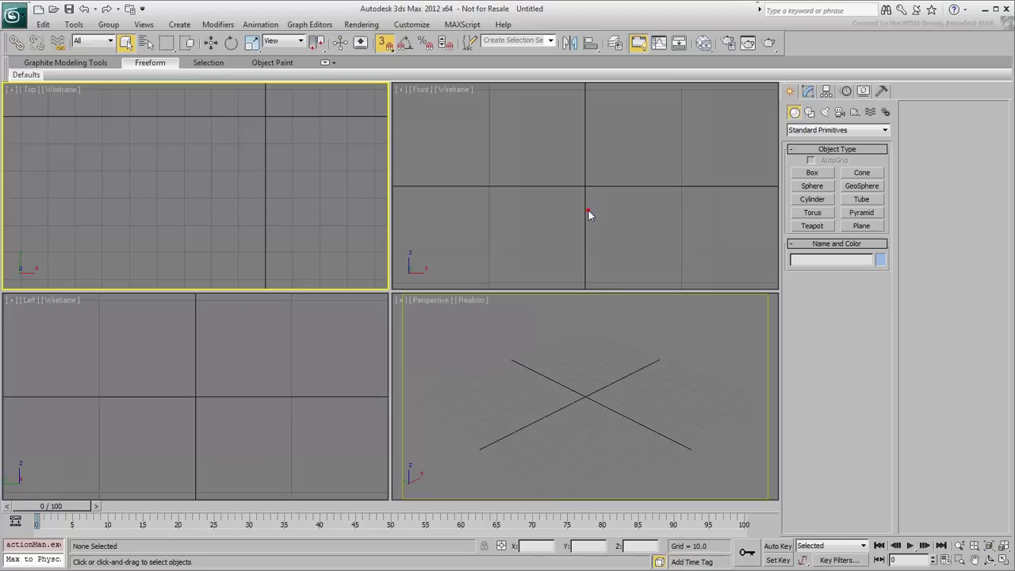
Choose the Line shape tool with Corner drag type.
left_click(811, 115)
left_click(813, 183)
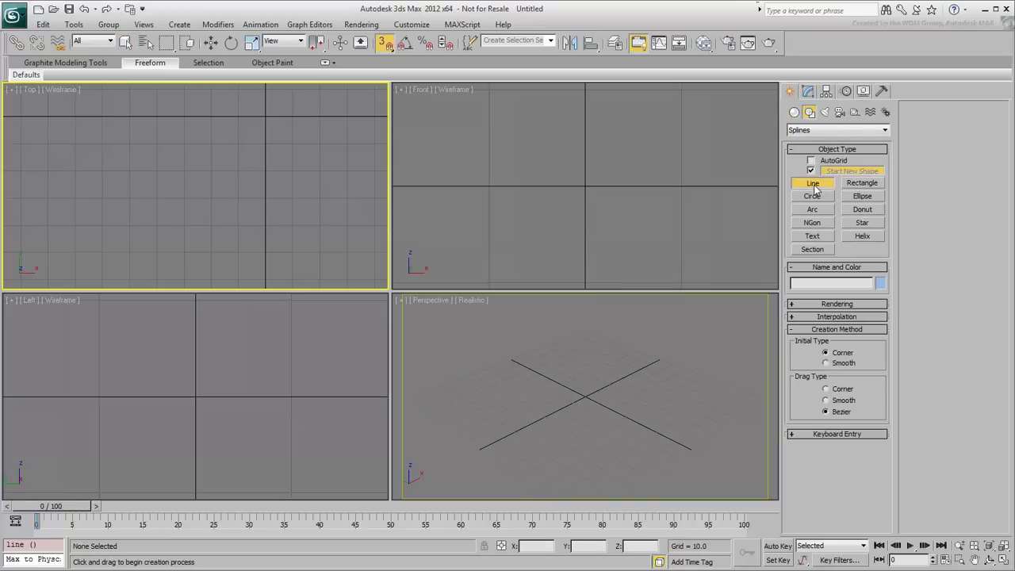
left_click(826, 389)
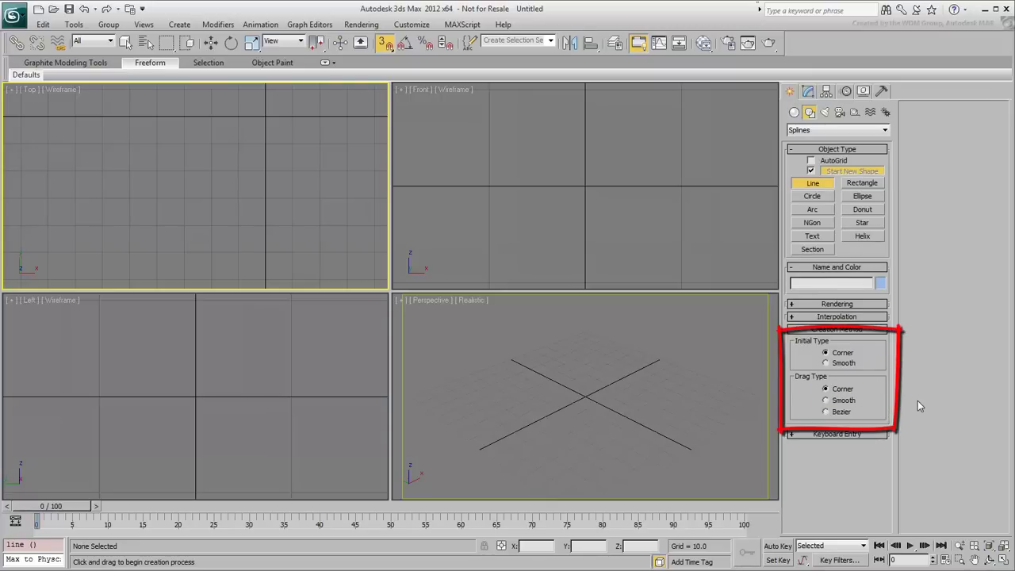
Click the E's corners in the Top view and close the spline as Line001.
left_click(265, 117)
left_click(131, 117)
left_click(130, 252)
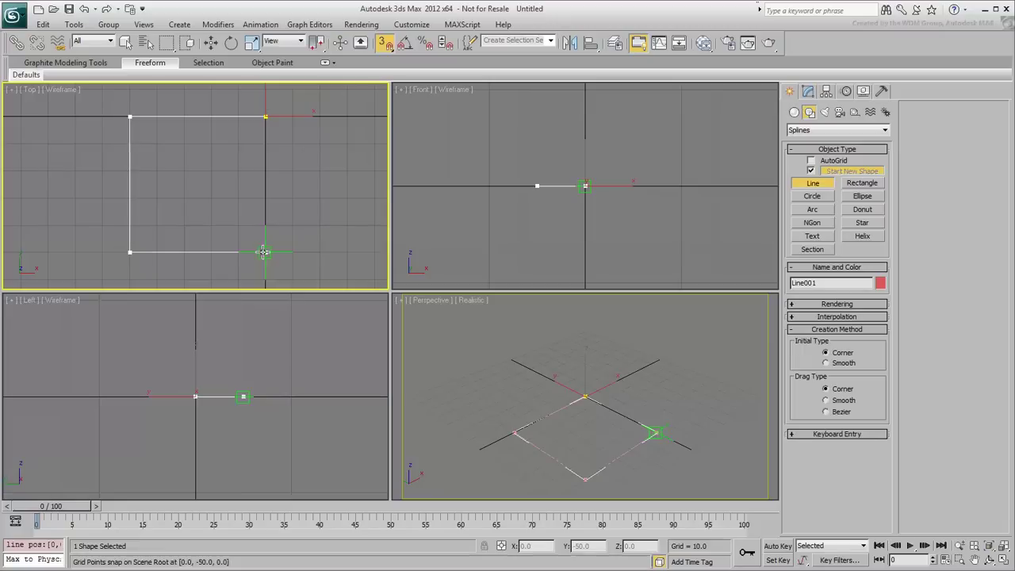
left_click(265, 252)
left_click(265, 225)
left_click(156, 226)
left_click(156, 197)
left_click(238, 198)
left_click(238, 170)
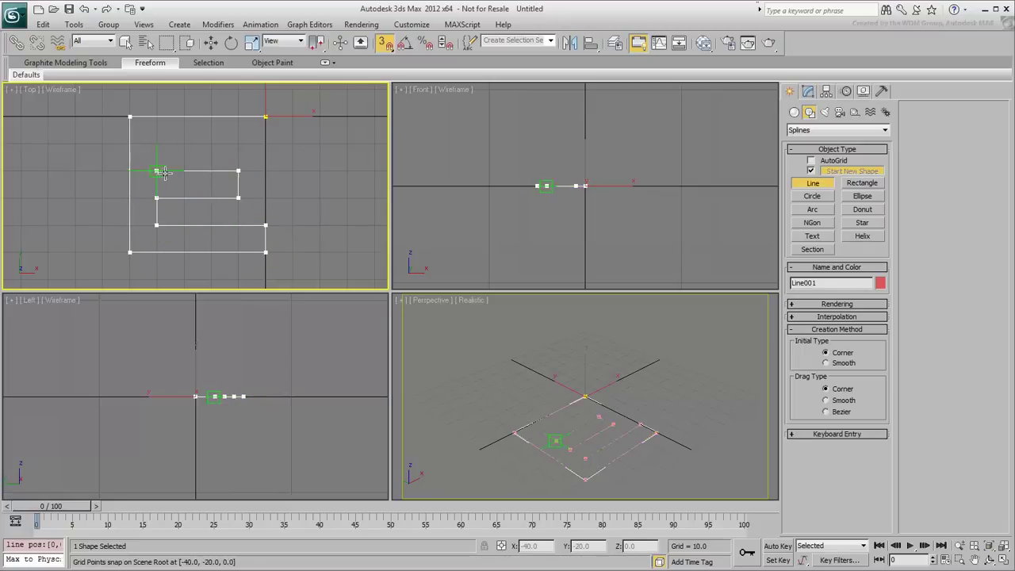
left_click(156, 170)
left_click(156, 144)
left_click(265, 143)
left_click(265, 117)
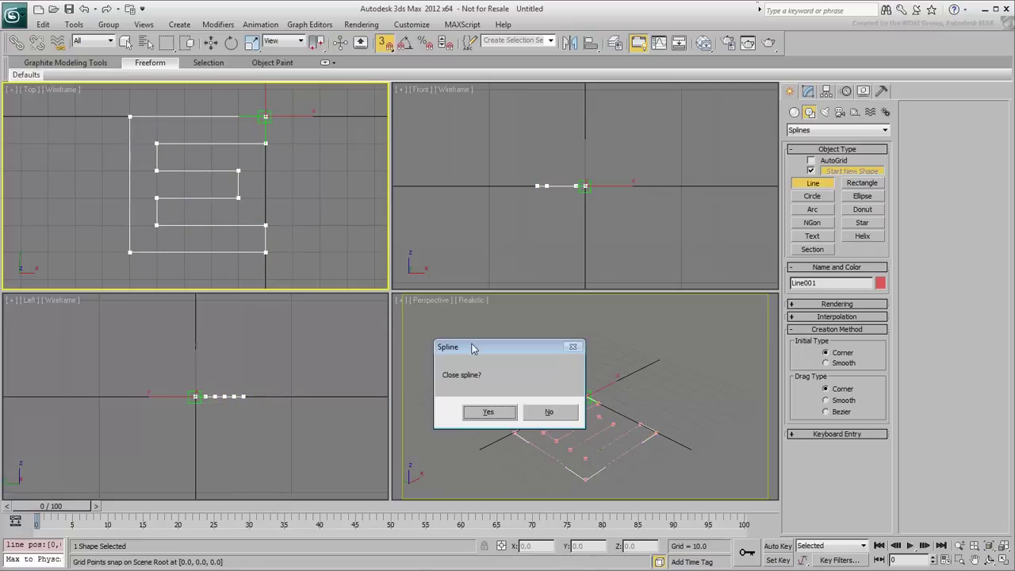
left_click(489, 413)
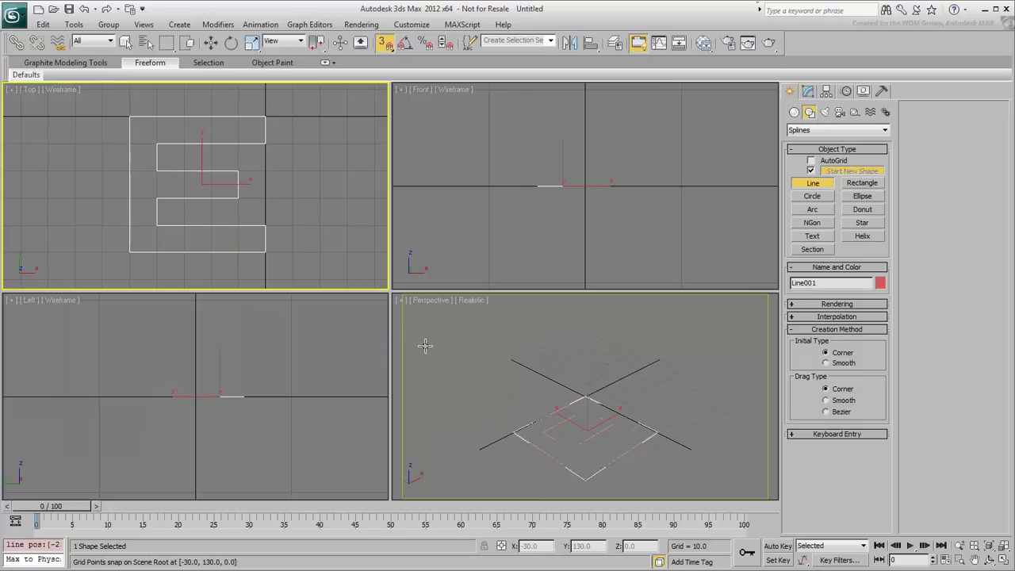
Draw a closed C-shaped spline in the Front view.
middle_click_drag(573, 194, 576, 240)
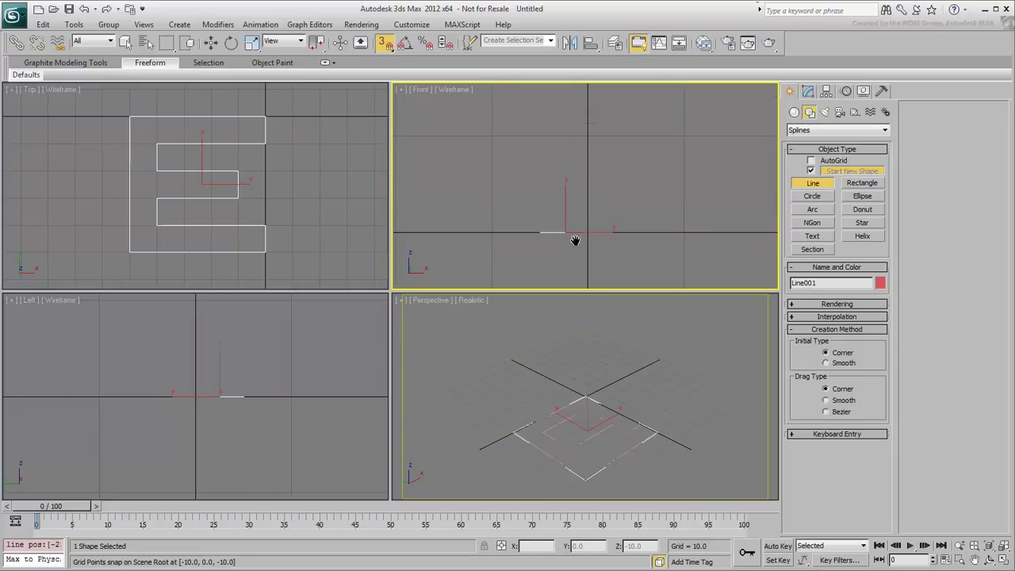
scroll(575, 241, "up", 6)
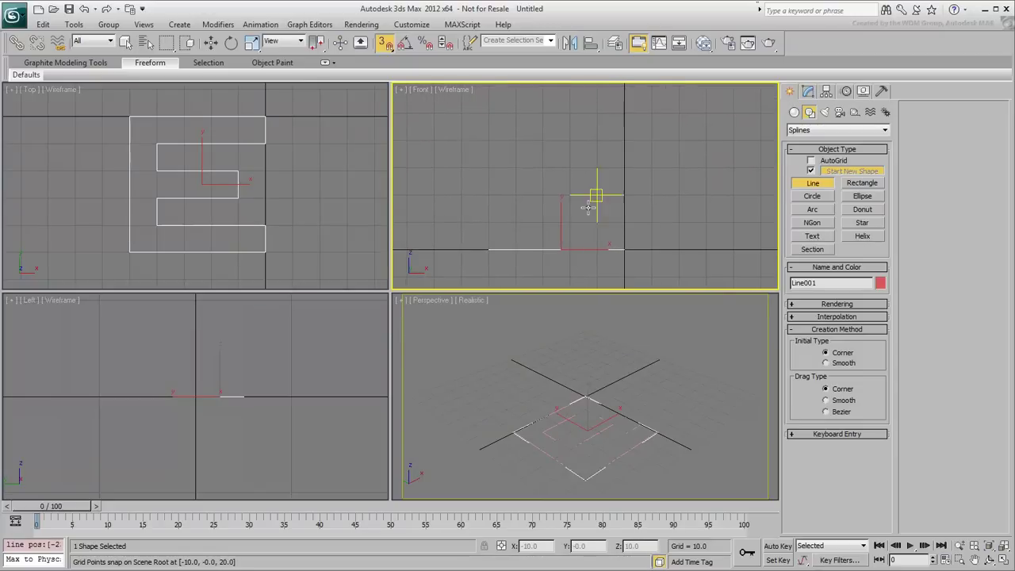
left_click(624, 114)
left_click(488, 115)
left_click(489, 250)
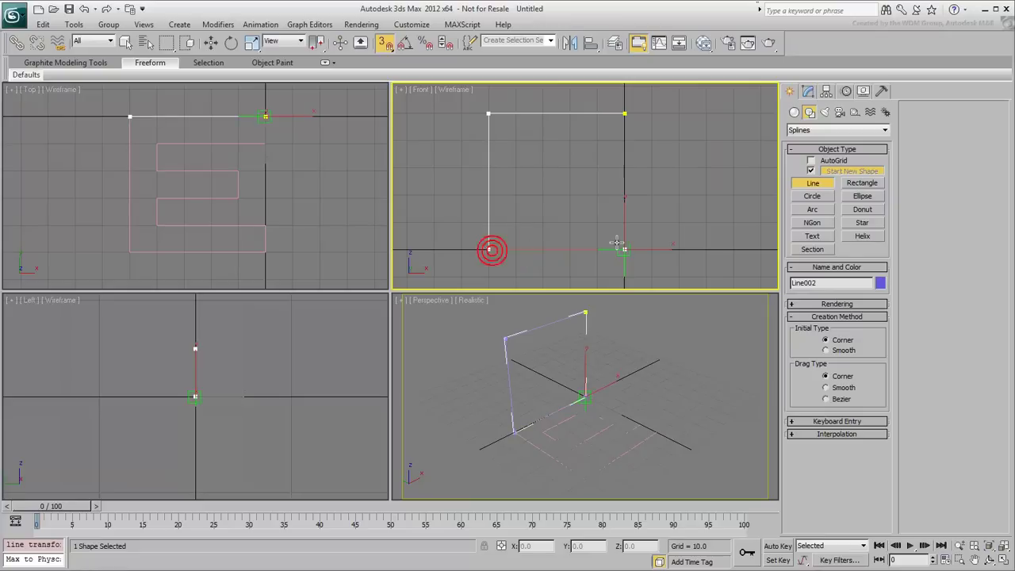
left_click(625, 250)
left_click(625, 221)
left_click(515, 222)
left_click(516, 141)
left_click(625, 141)
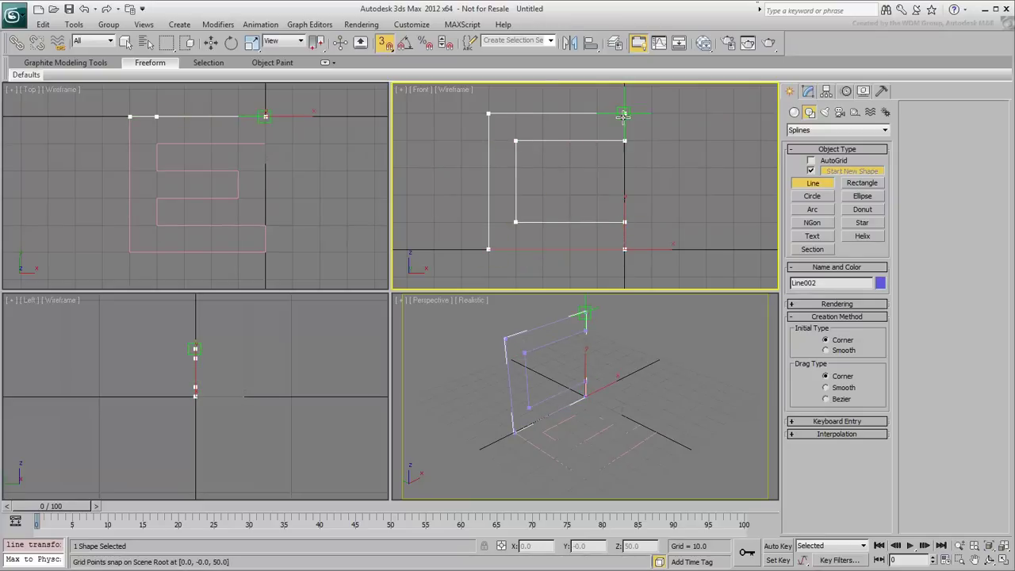
left_click(626, 114)
left_click(483, 410)
Draw a closed G-shaped spline, Line003, in the Left view.
middle_click_drag(259, 373, 243, 410)
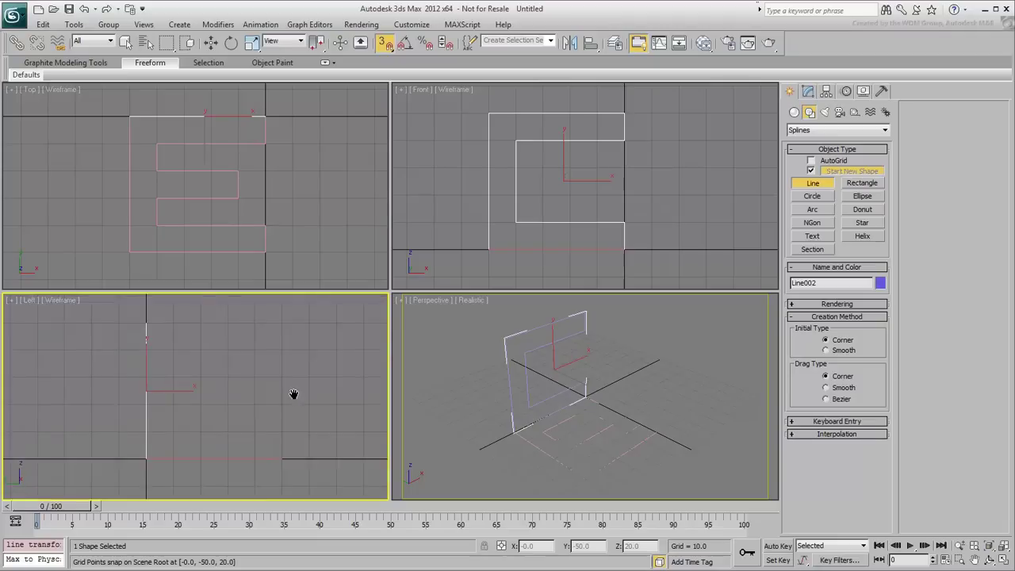
left_click(282, 322)
left_click(146, 322)
left_click(146, 459)
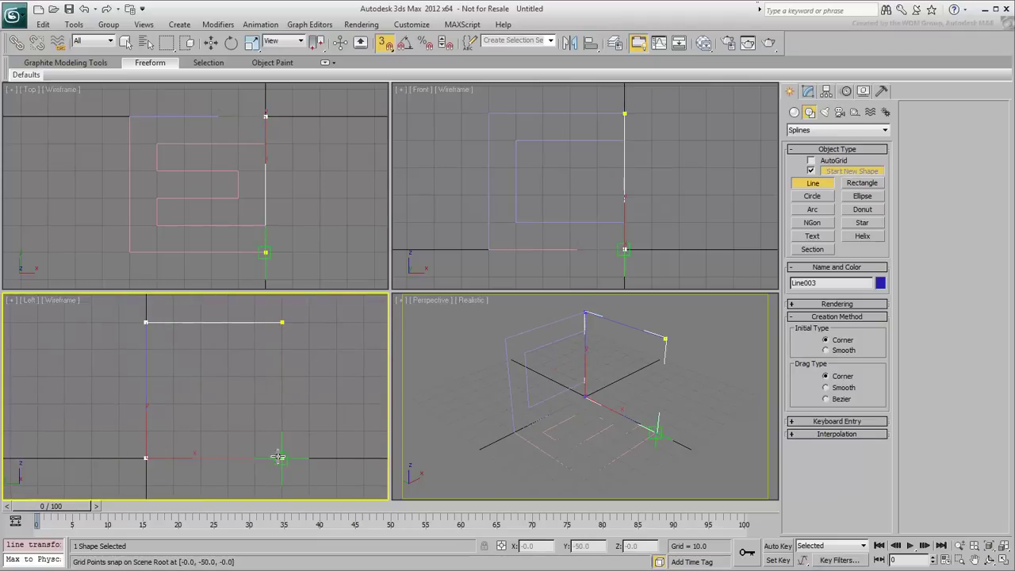
left_click(283, 458)
left_click(282, 377)
left_click(201, 376)
left_click(201, 403)
left_click(256, 404)
left_click(256, 431)
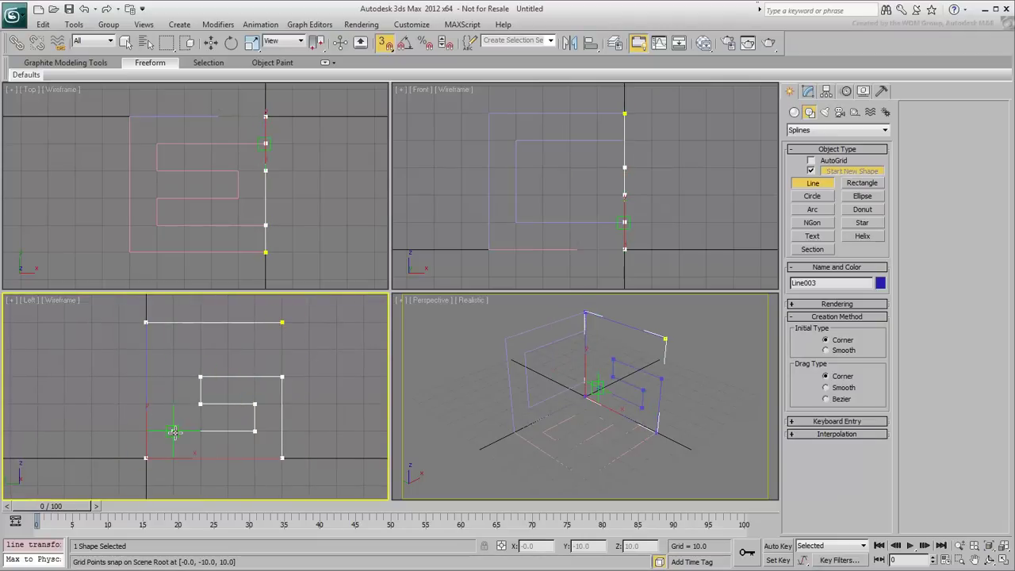
left_click(173, 431)
left_click(173, 349)
left_click(282, 349)
left_click(282, 322)
left_click(553, 414)
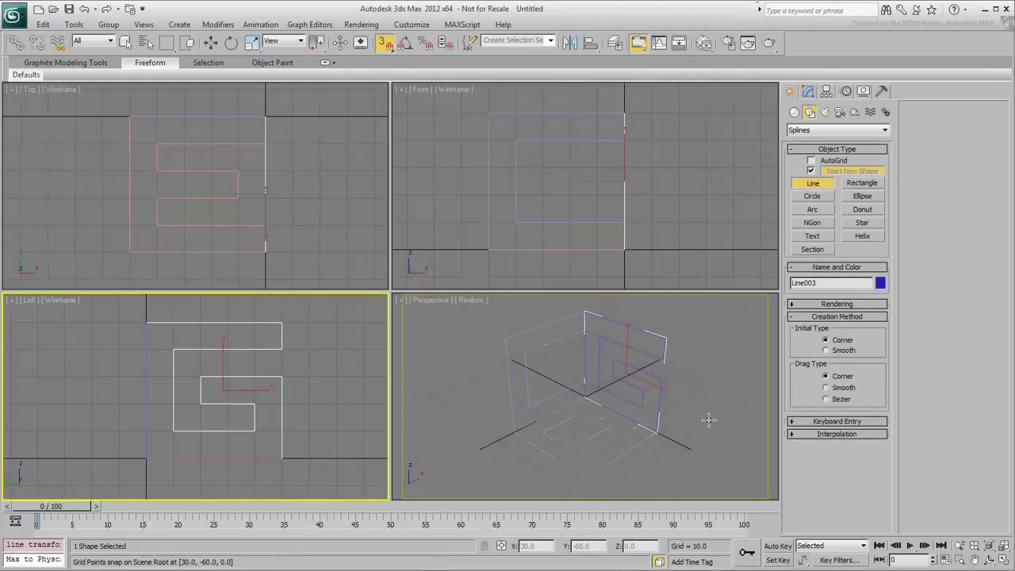
Turn off snapping and exit the Line tool.
left_click(386, 44)
right_click(737, 379)
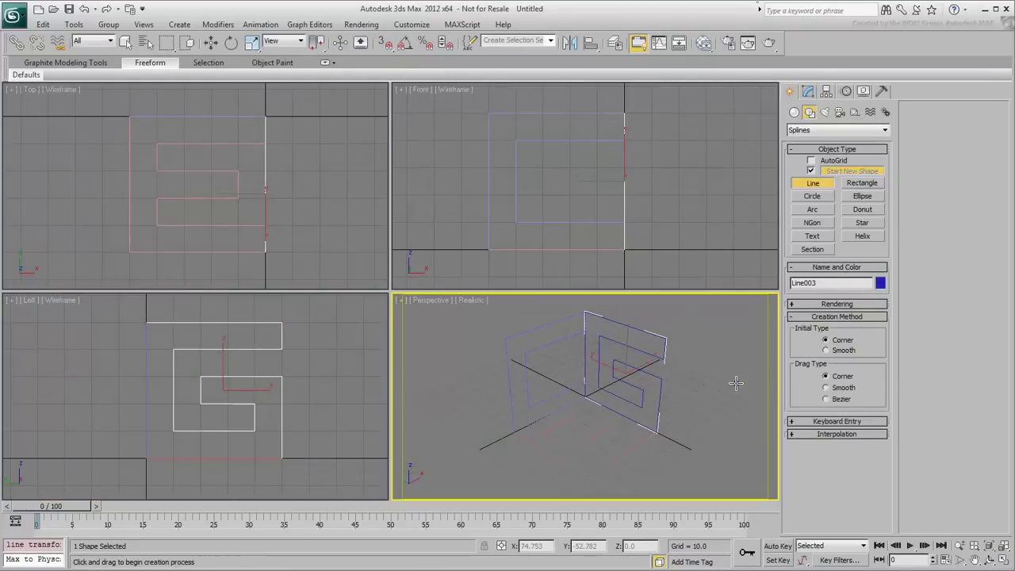
right_click(476, 334)
Colour Line002 red, hide the grid and maximize the Perspective view.
left_click(534, 364)
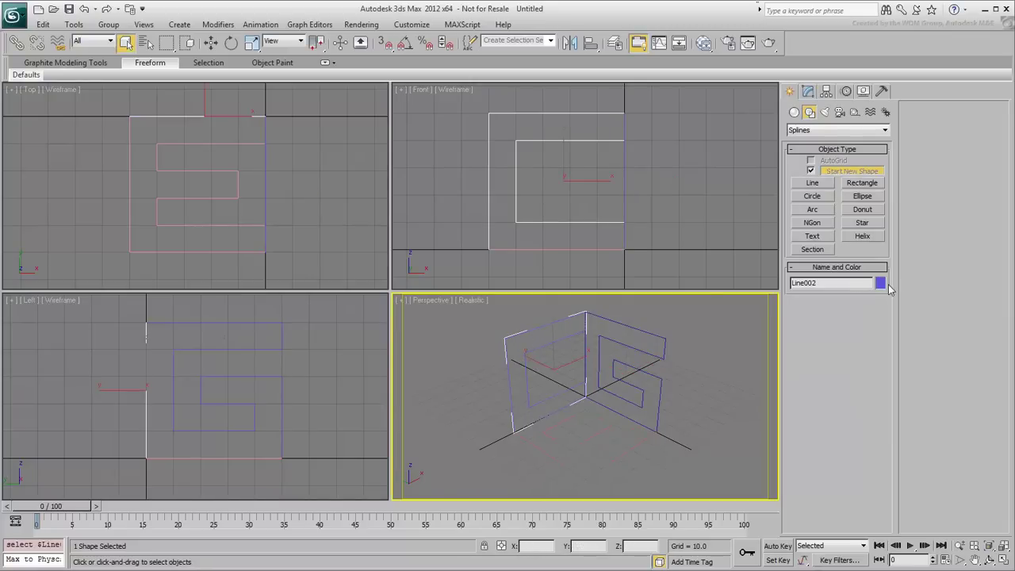
left_click(880, 283)
left_click(407, 270)
left_click(571, 360)
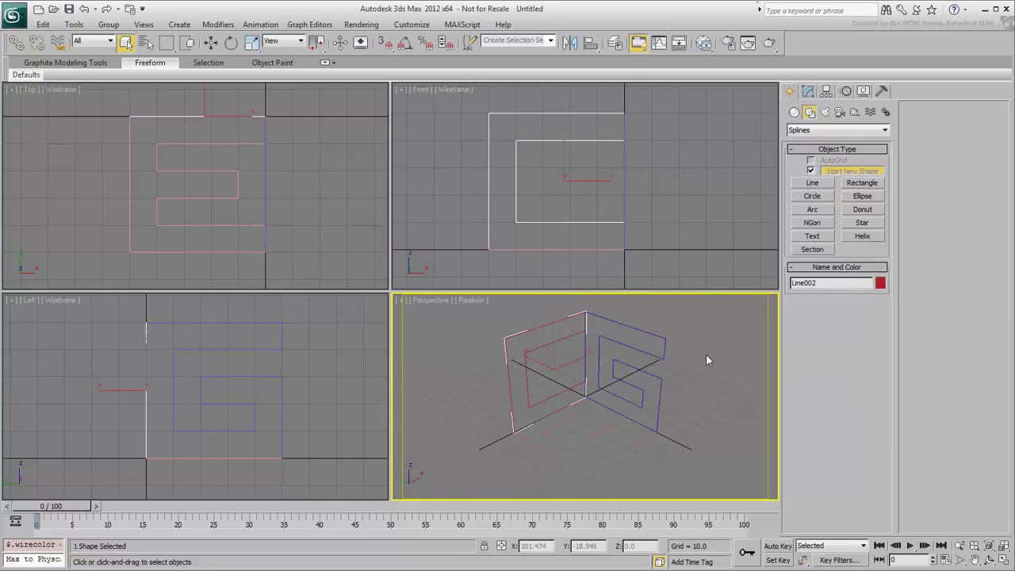
left_click(736, 353)
key("g")
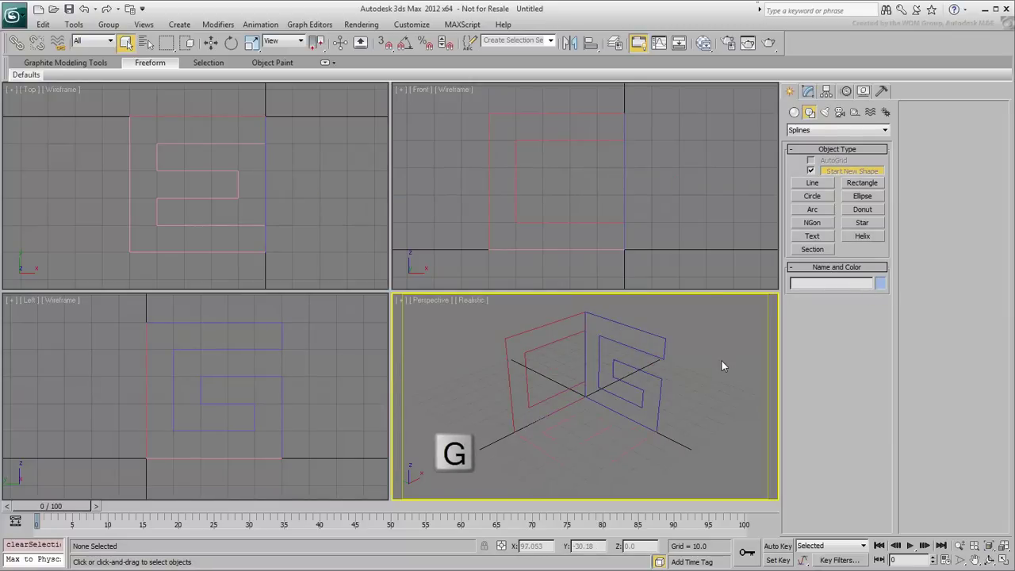
key("alt+w")
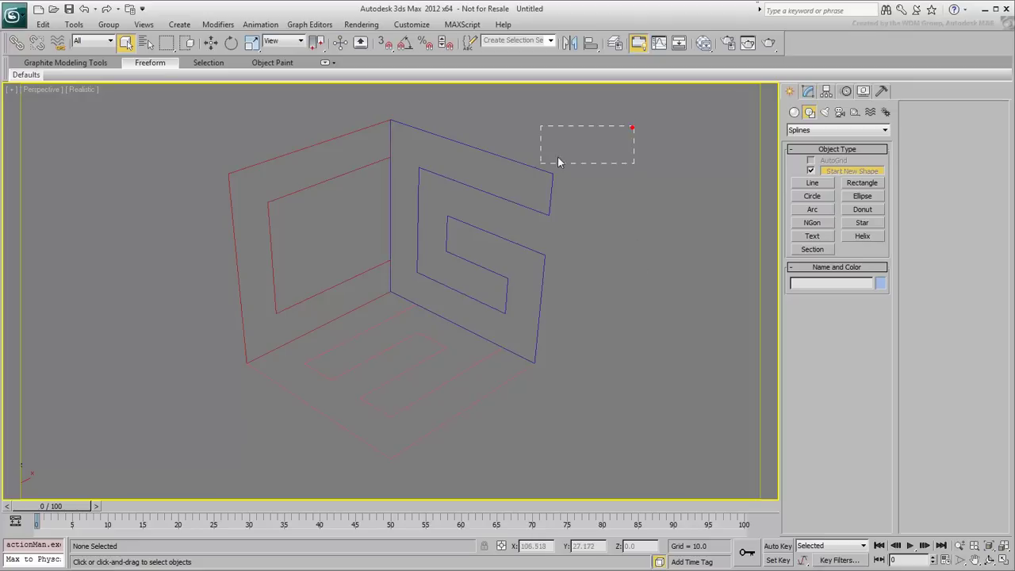
Select the E, C and G splines and apply Extrude with Amount 50.
left_click_drag(558, 161, 166, 426)
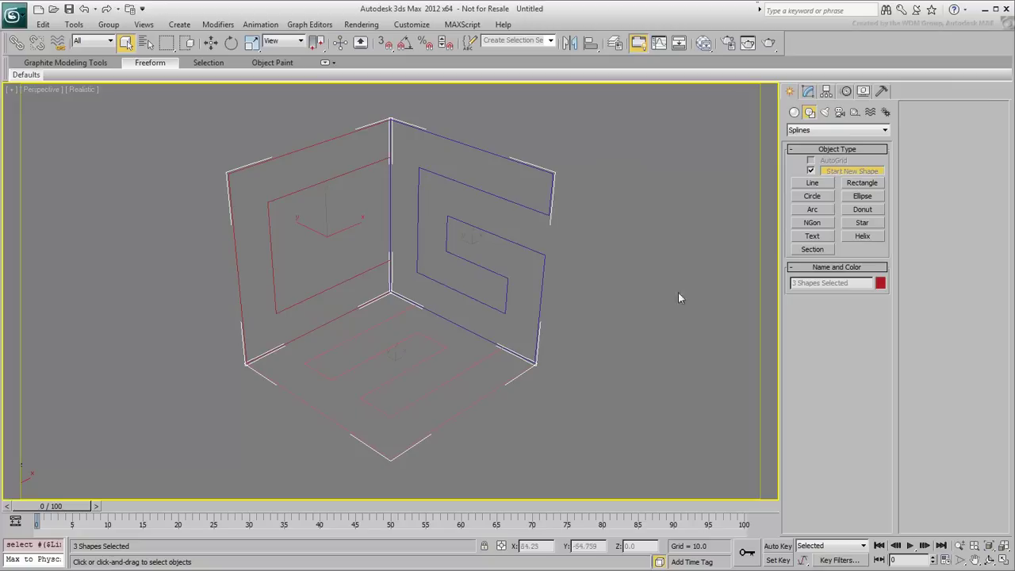
left_click(808, 91)
left_click(824, 127)
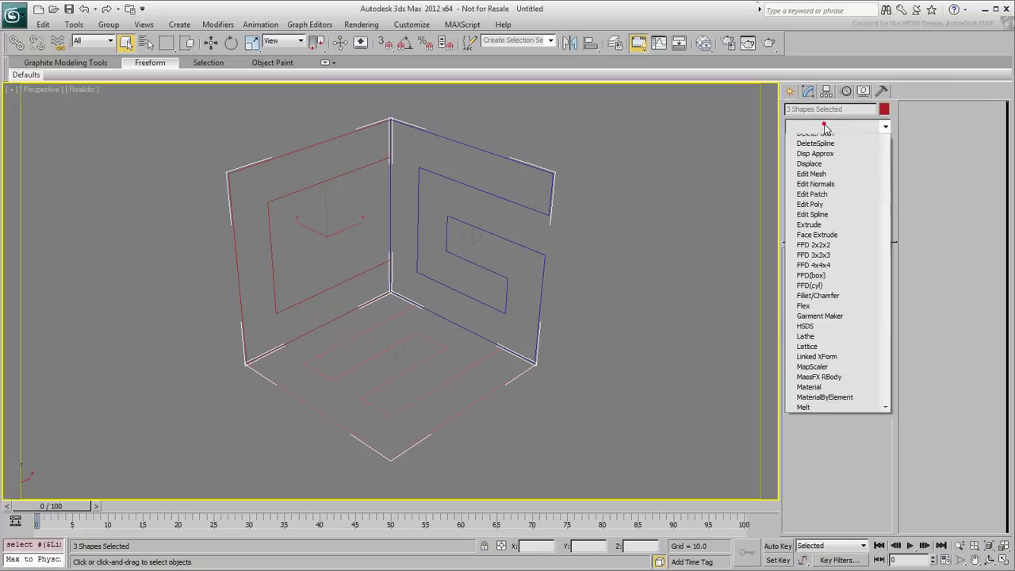
left_click(805, 528)
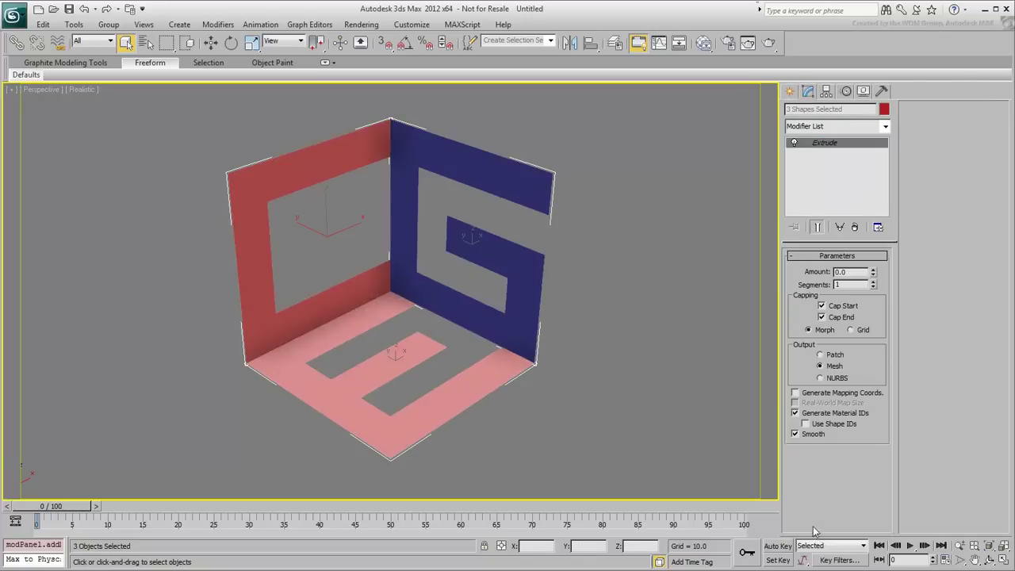
left_click(859, 271)
type("50")
key("Return")
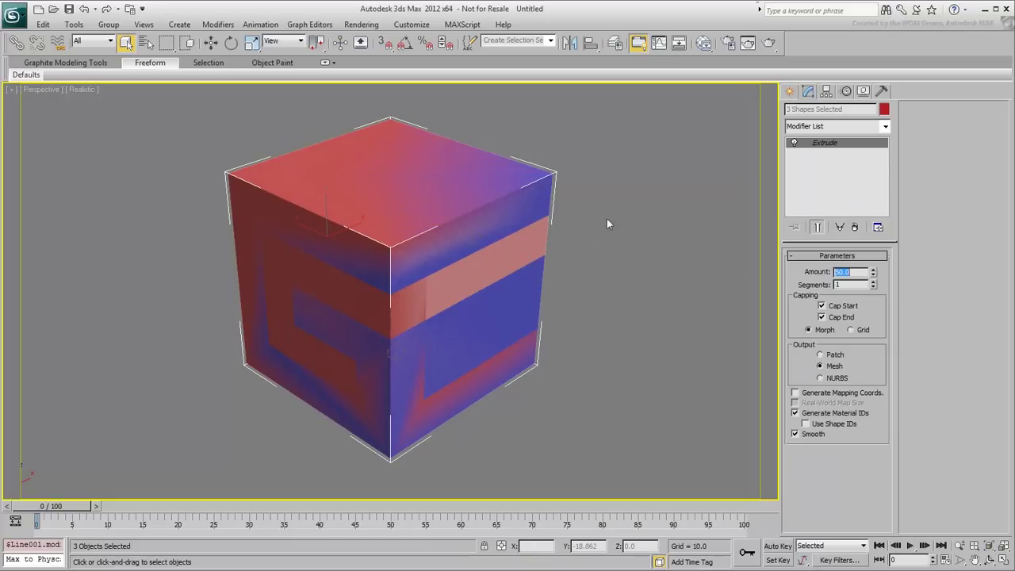
middle_click_drag(607, 219, 598, 230)
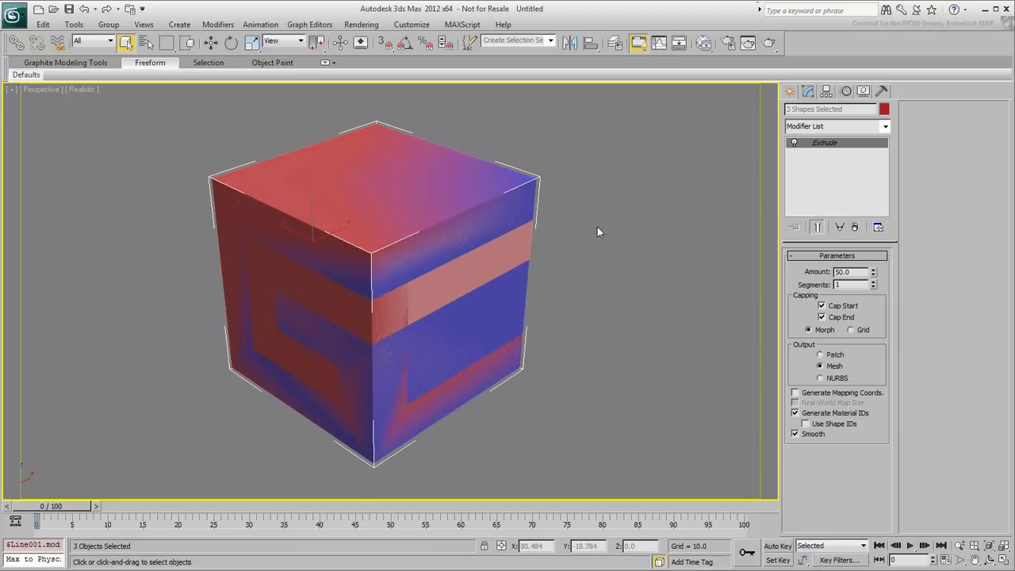
Select Line001 and start a ProBoolean compound object.
left_click(597, 227)
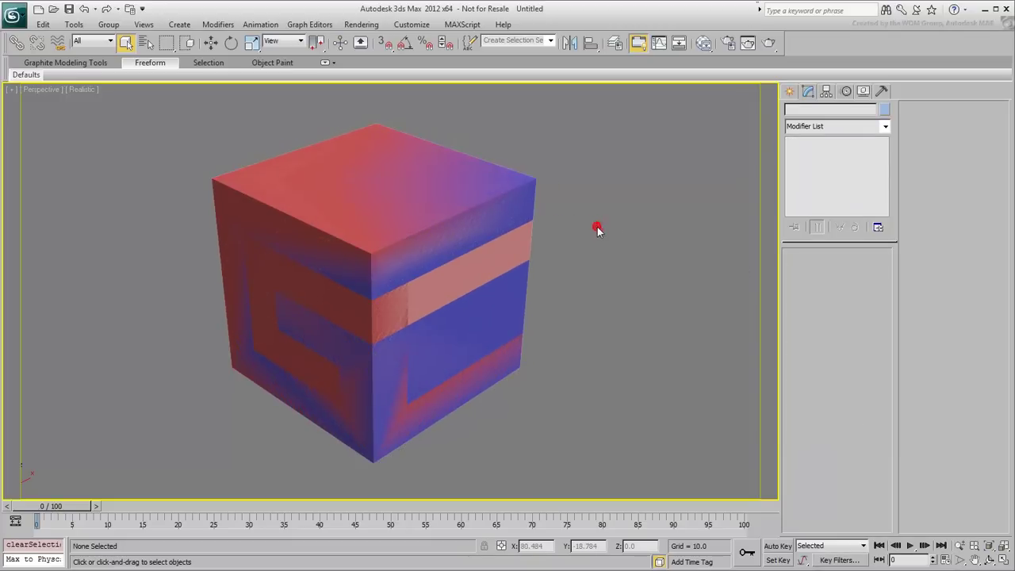
left_click(385, 232)
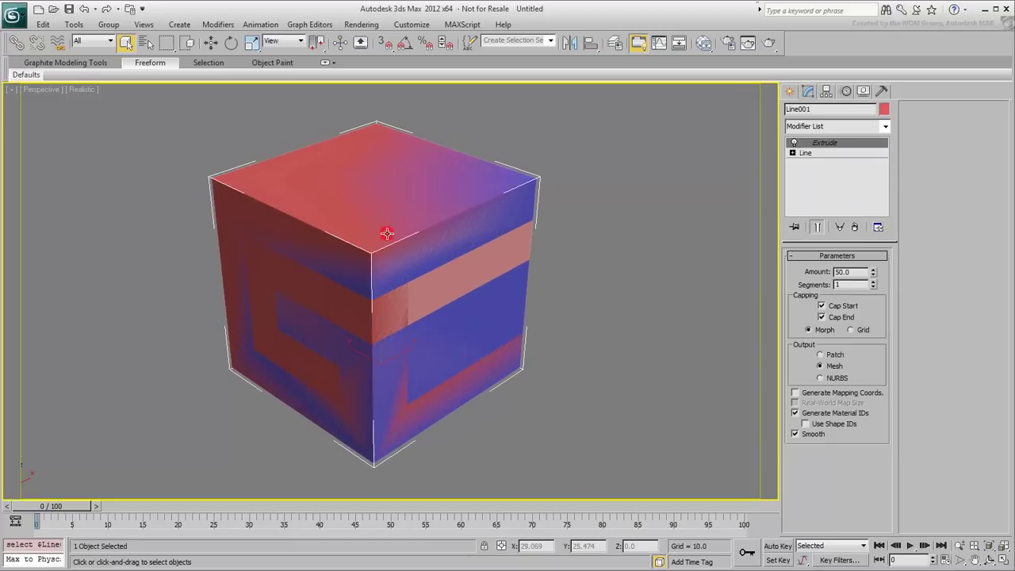
left_click(792, 92)
left_click(792, 114)
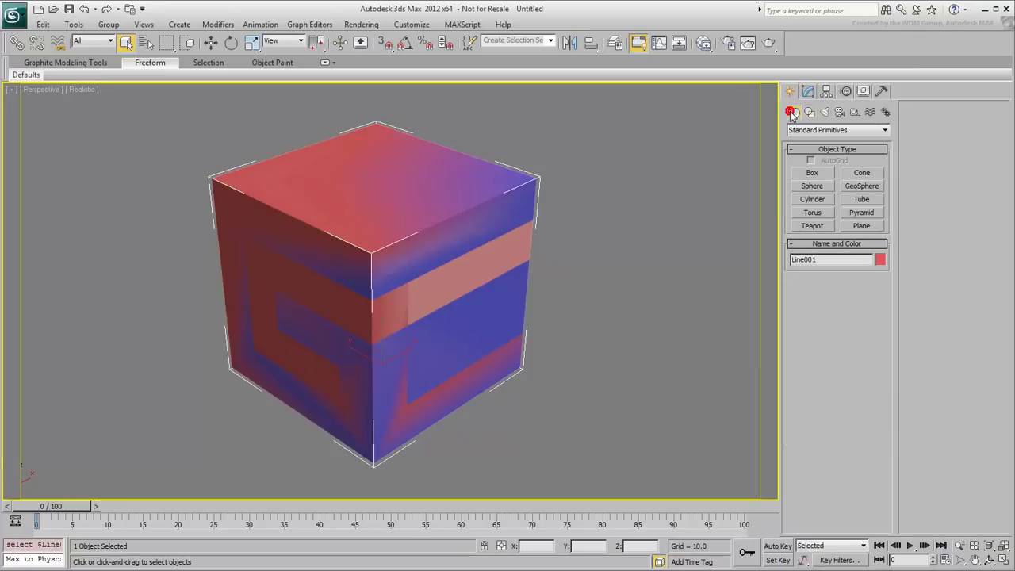
left_click(839, 130)
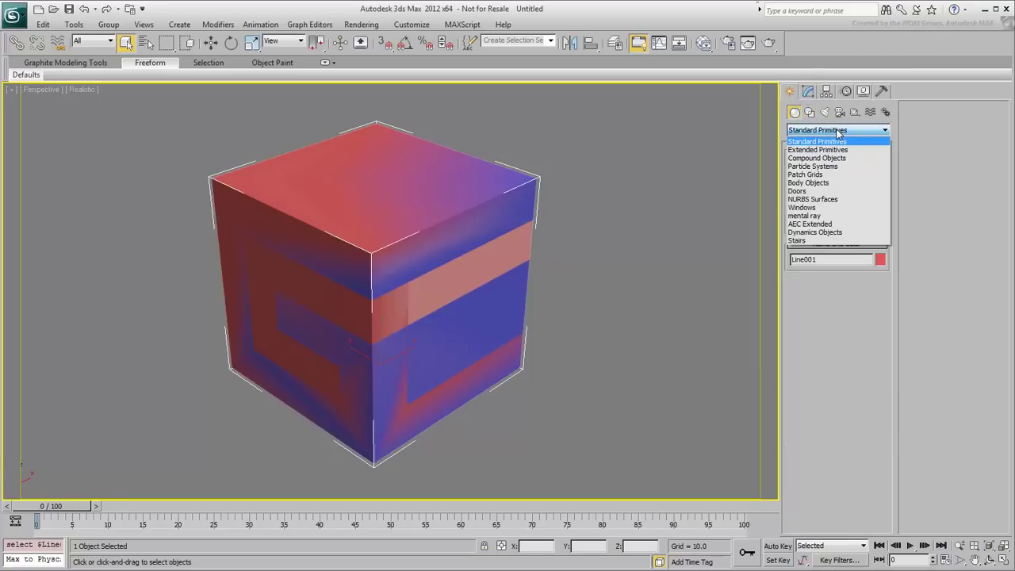
left_click(817, 157)
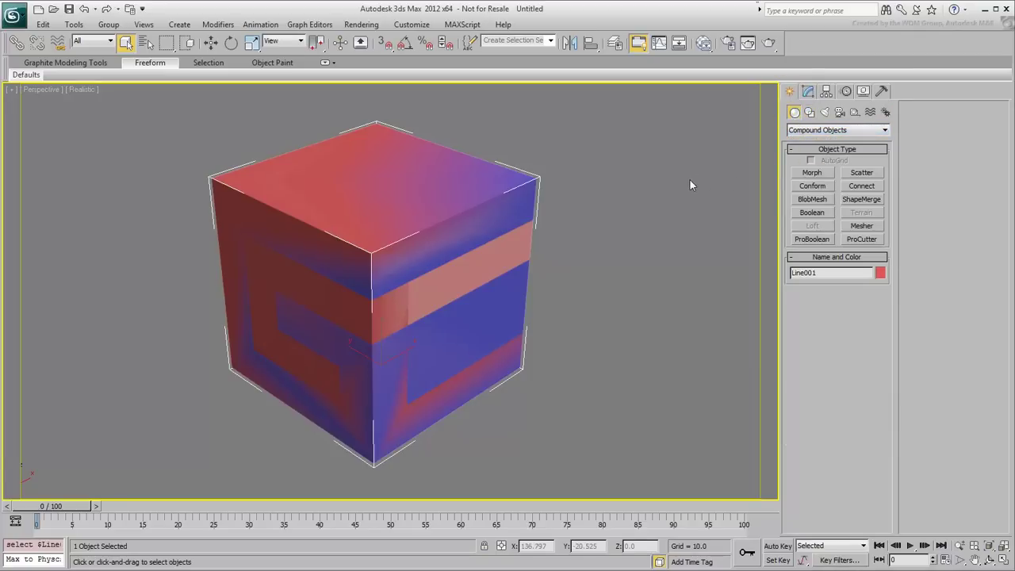
left_click(811, 240)
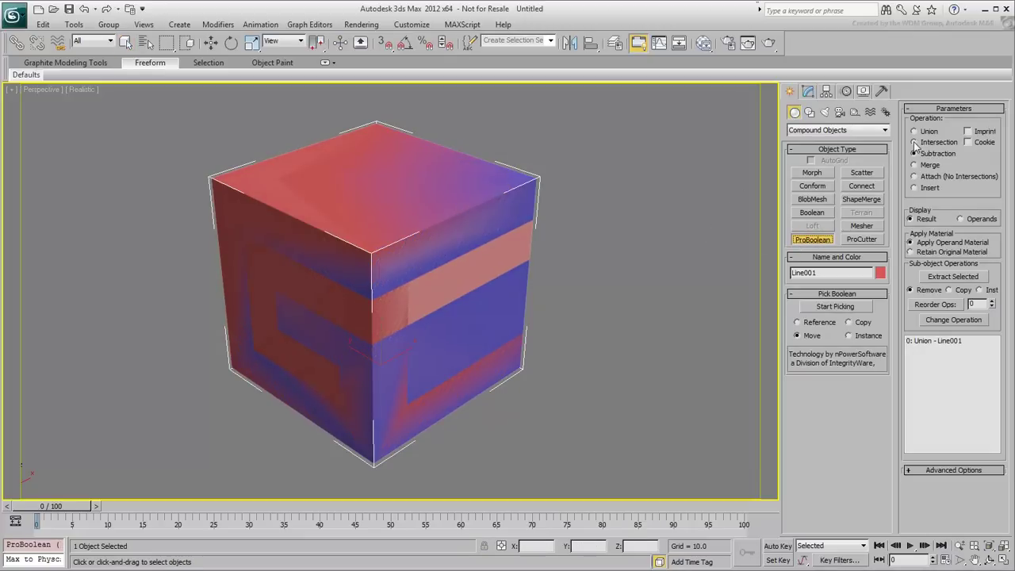
Intersect Line001 with Line003 and Line002 using ProBoolean Intersection.
left_click(913, 142)
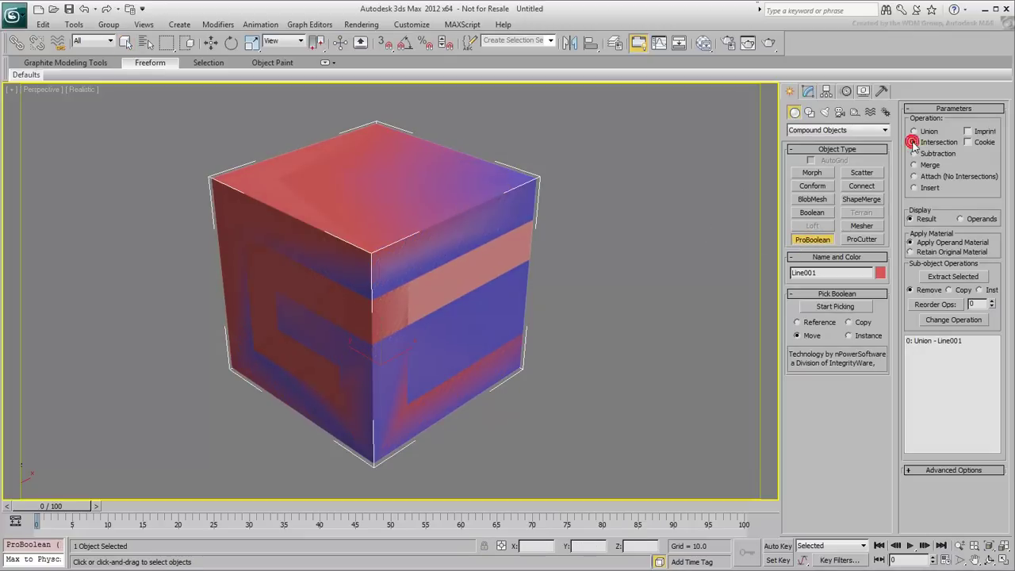
left_click(827, 307)
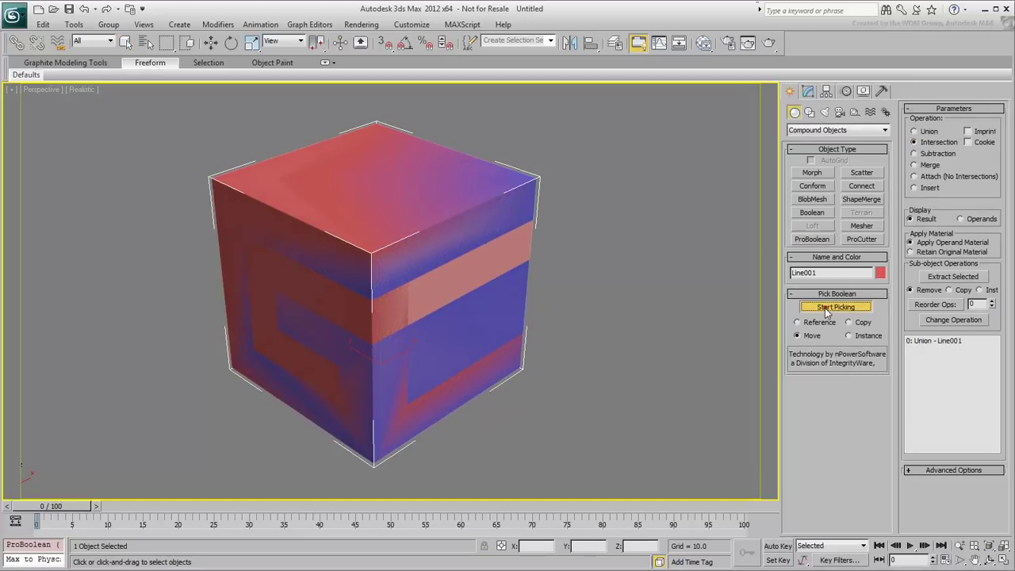
left_click(376, 289)
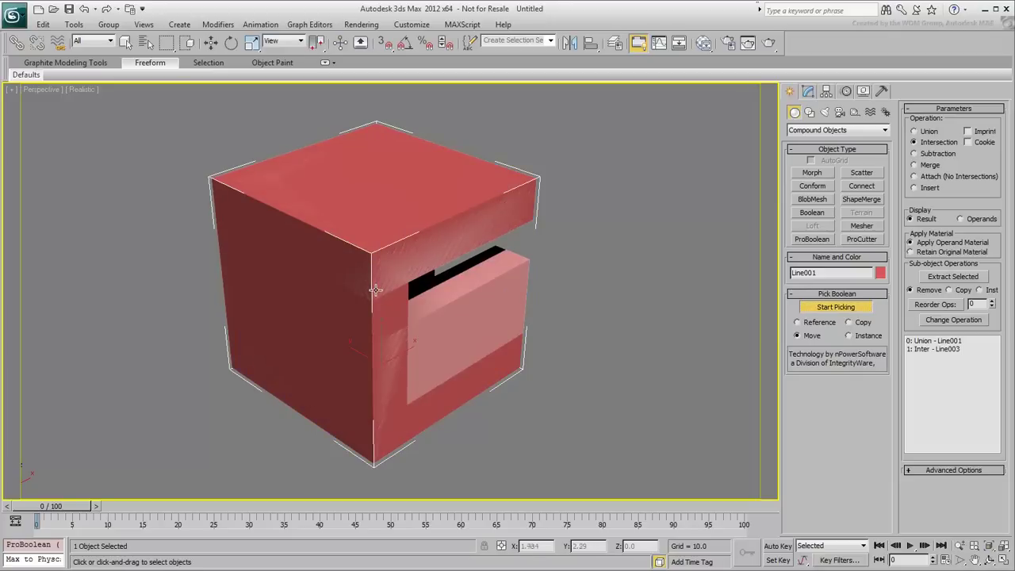
left_click(378, 290)
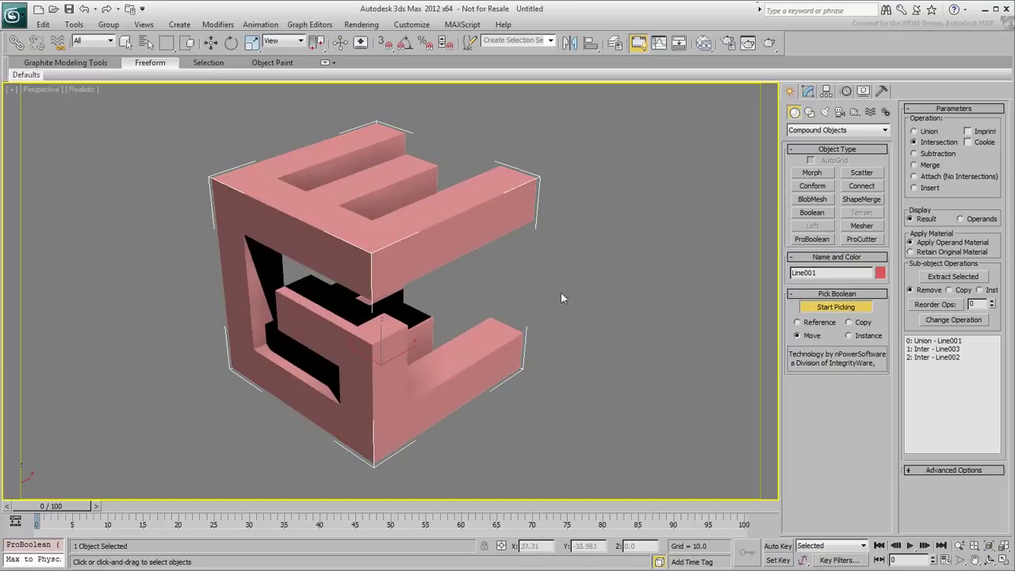
right_click(604, 293)
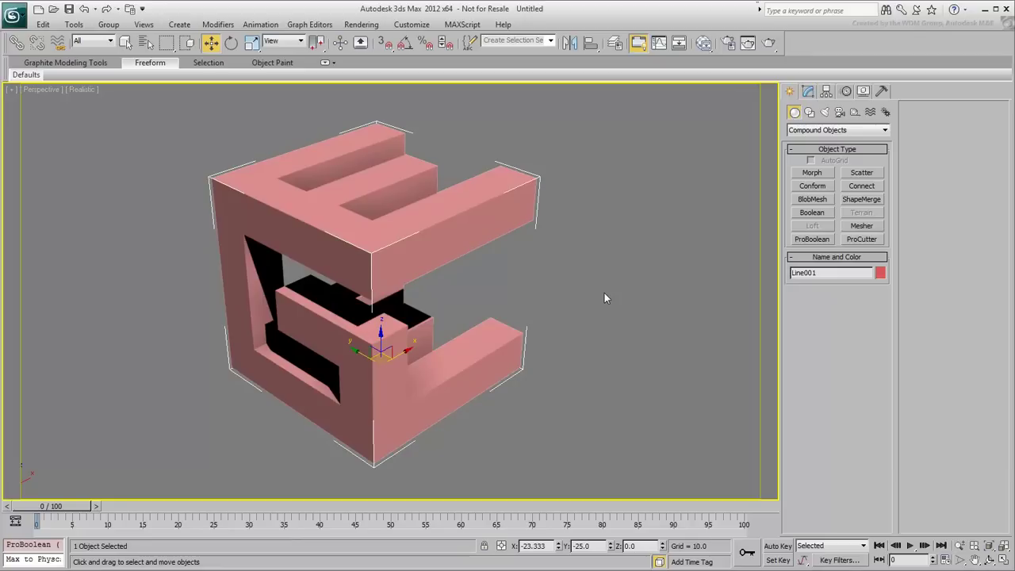
Convert the letter sculpture to an Editable Poly.
right_click(398, 274)
mouse_move(432, 391)
left_click(539, 399)
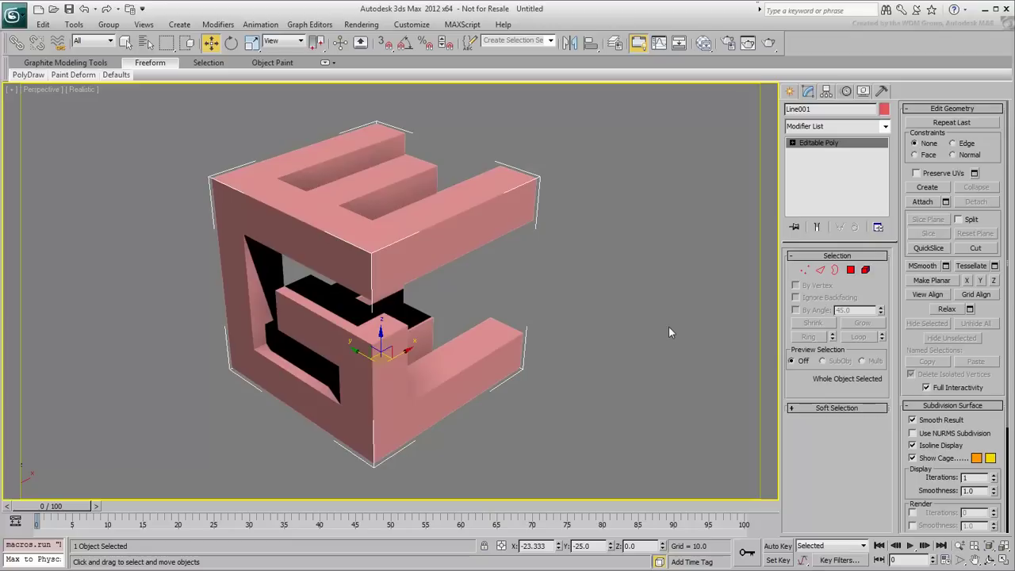
Chamfer all edges with amount 1.0 and 3 segments.
left_click(820, 269)
left_click_drag(632, 113, 100, 483)
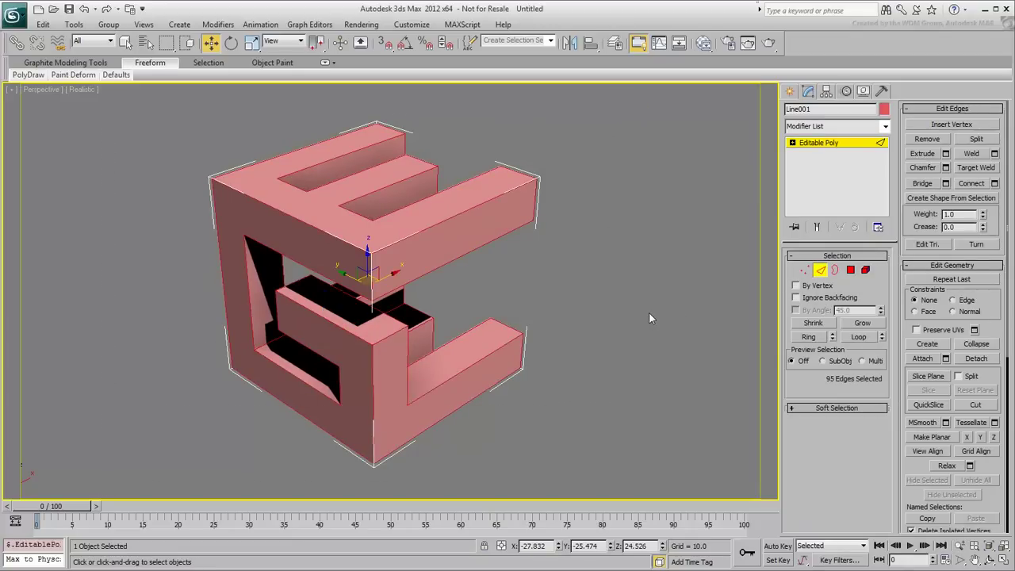
left_click(946, 167)
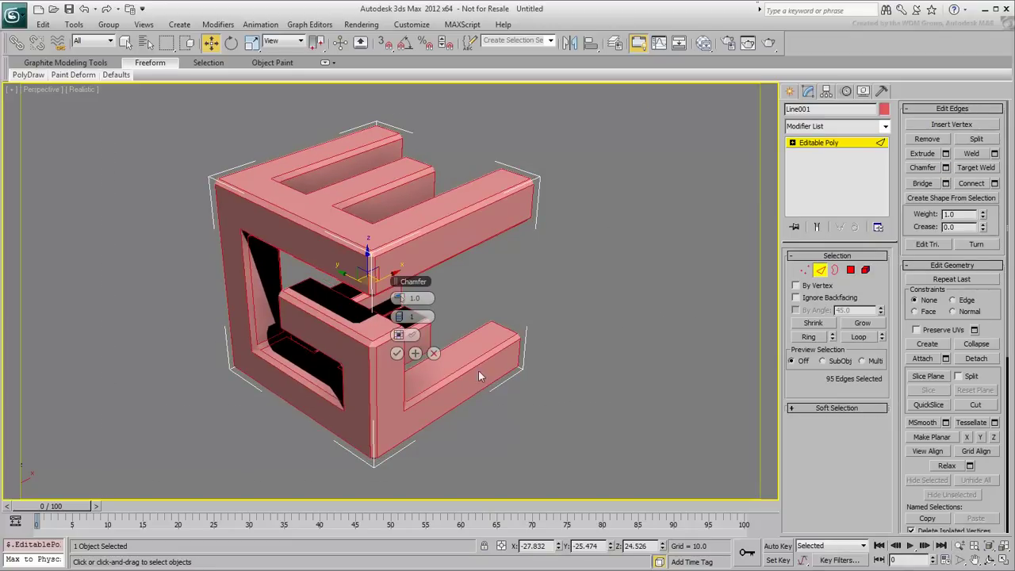
left_click_drag(399, 316, 399, 302)
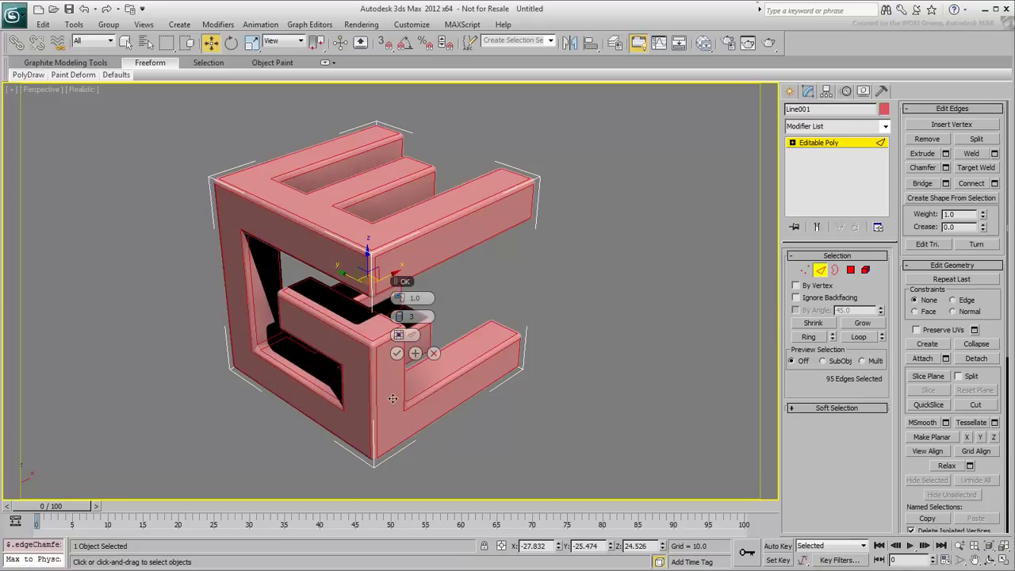
left_click(397, 353)
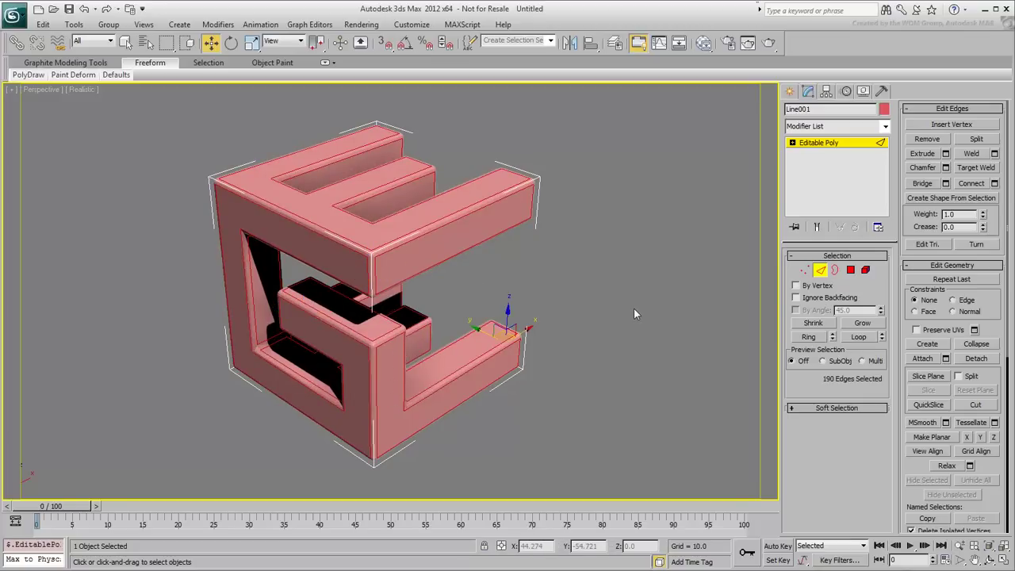
left_click(821, 270)
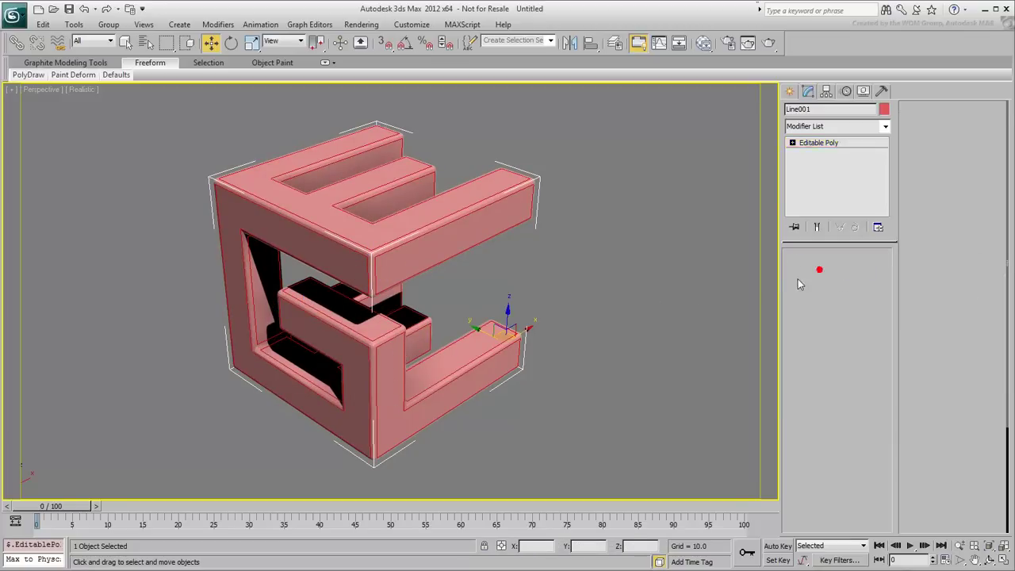
Center Line001's pivot to the object at -25, -25, 25.
left_click(827, 90)
left_click(826, 170)
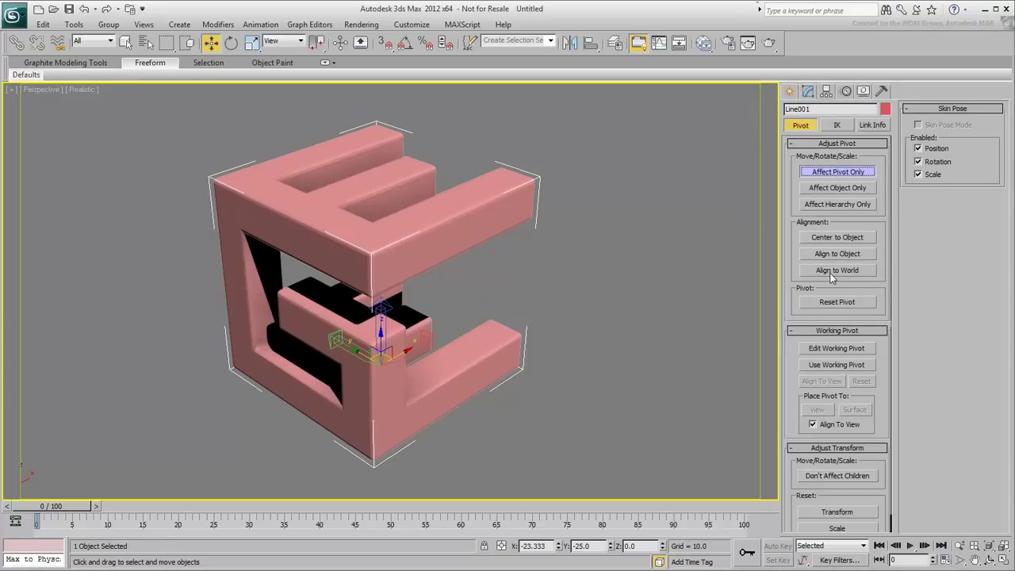
left_click(833, 238)
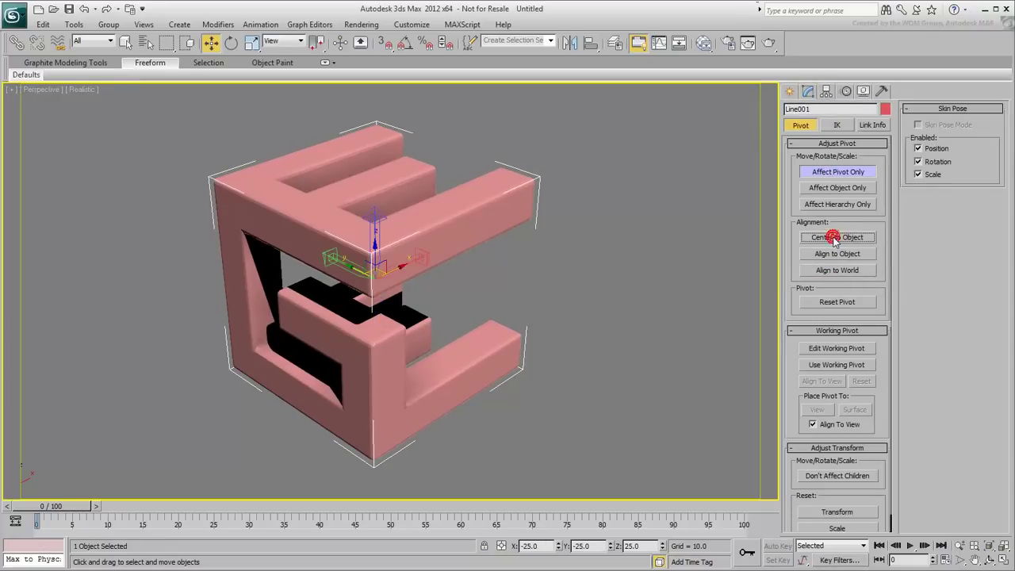
left_click(838, 172)
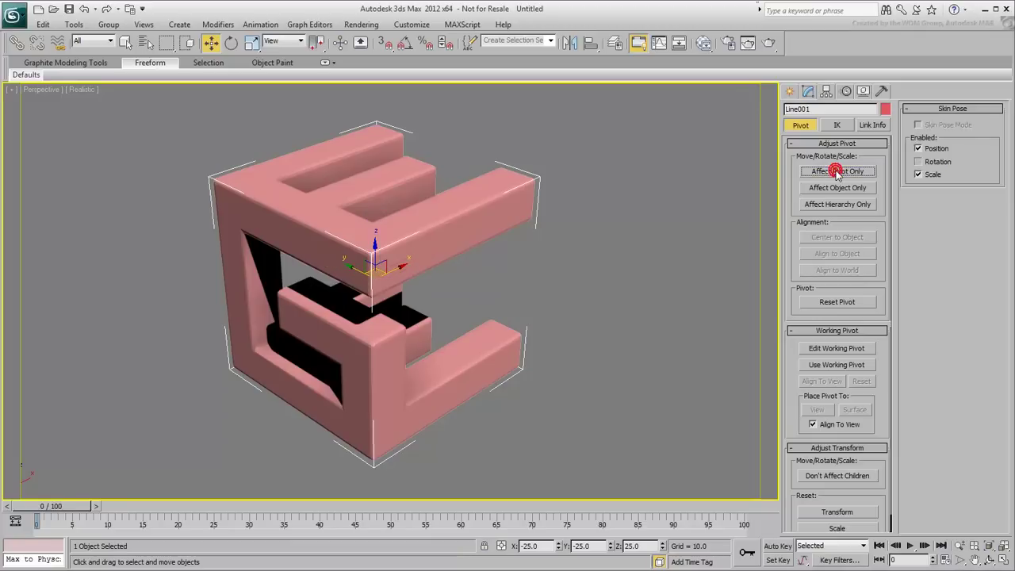
middle_click_drag(654, 258, 593, 369, "alt")
scroll(573, 330, "down", 6)
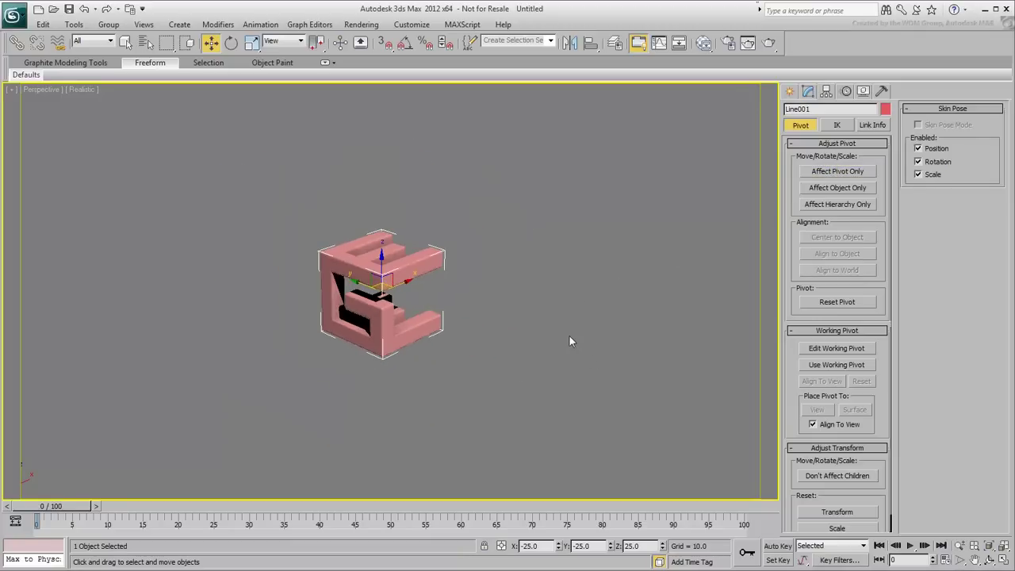
middle_click_drag(568, 335, 502, 340, "alt")
Restore the four viewports and draw a large box enclosing the logo.
key("alt+w")
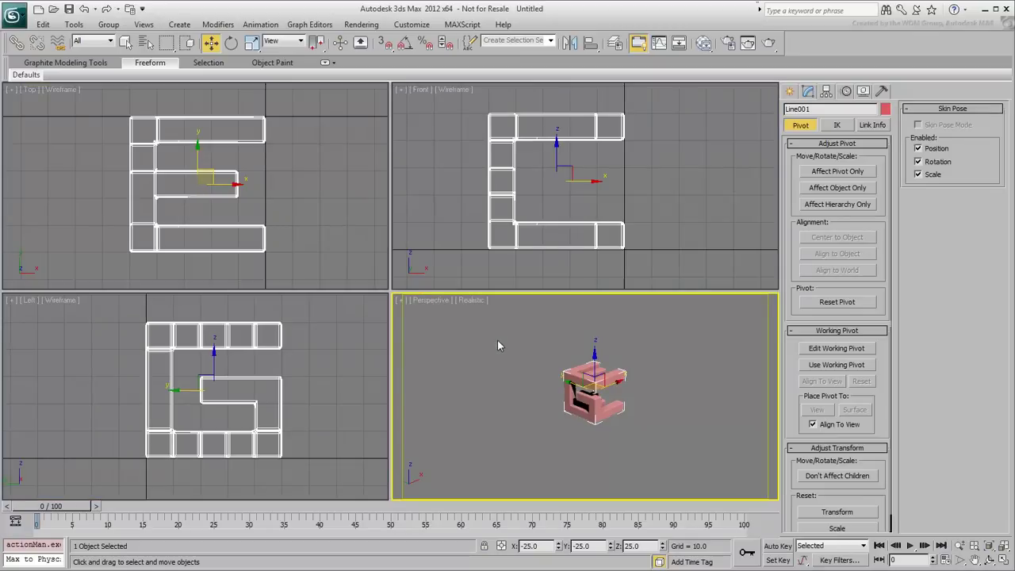
scroll(254, 225, "down", 8)
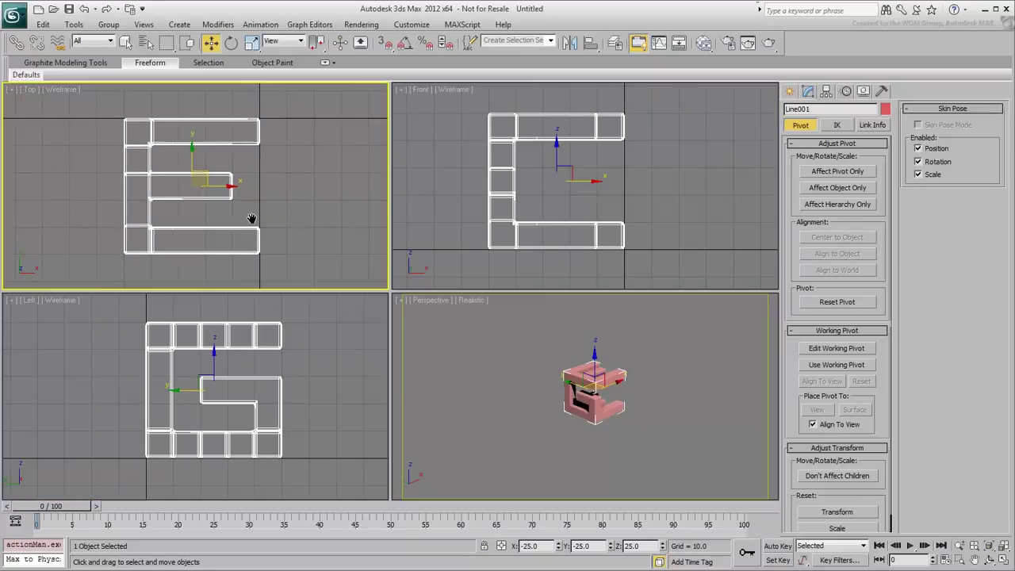
left_click(790, 92)
left_click(799, 131)
left_click(817, 139)
left_click(812, 173)
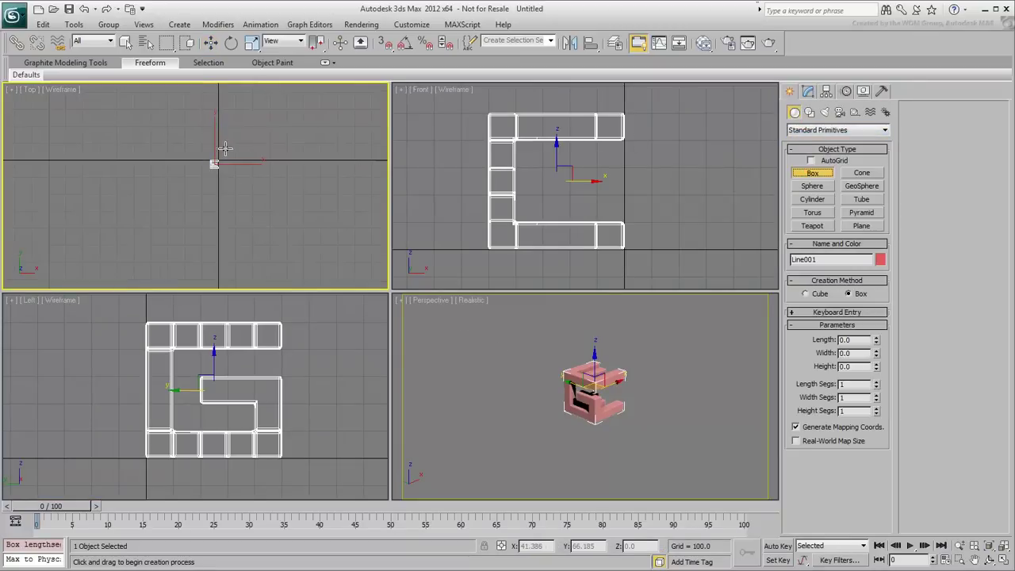
left_click_drag(228, 150, 146, 235)
left_click(149, 192)
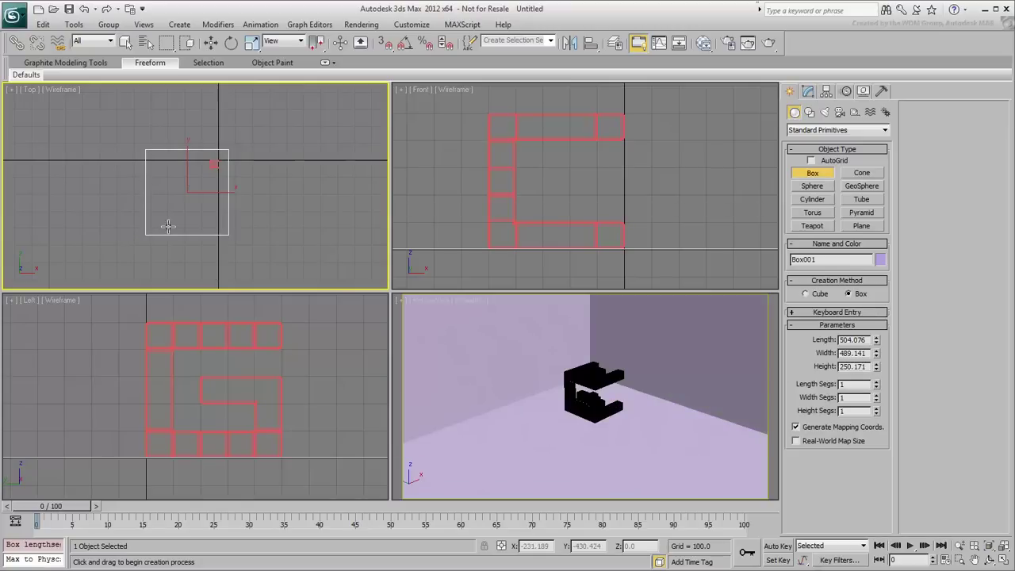
left_click(999, 543)
Convert the box to Editable Poly and delete its top face.
right_click(635, 423)
key("w")
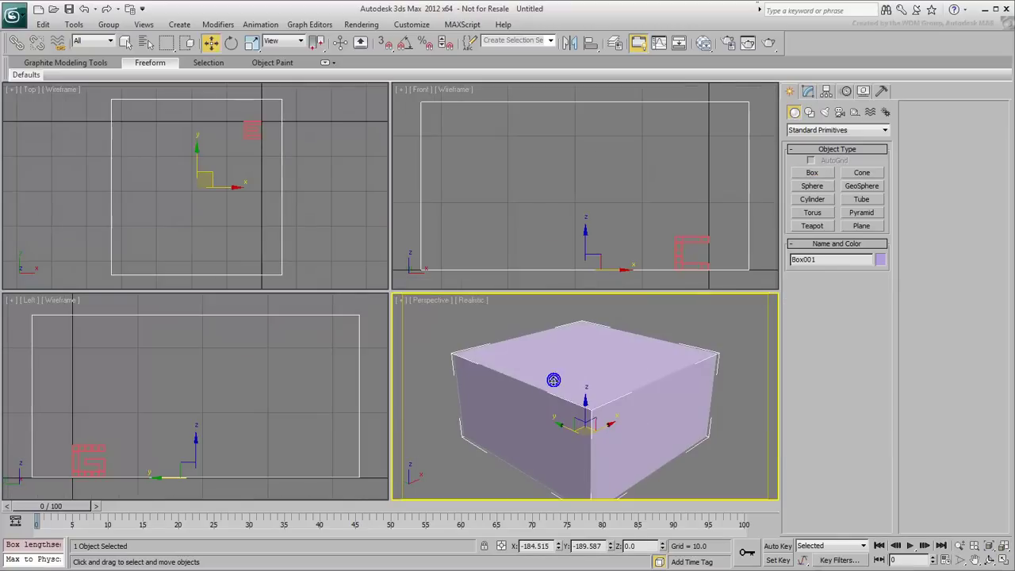
right_click(551, 382)
left_click(675, 505)
left_click(851, 269)
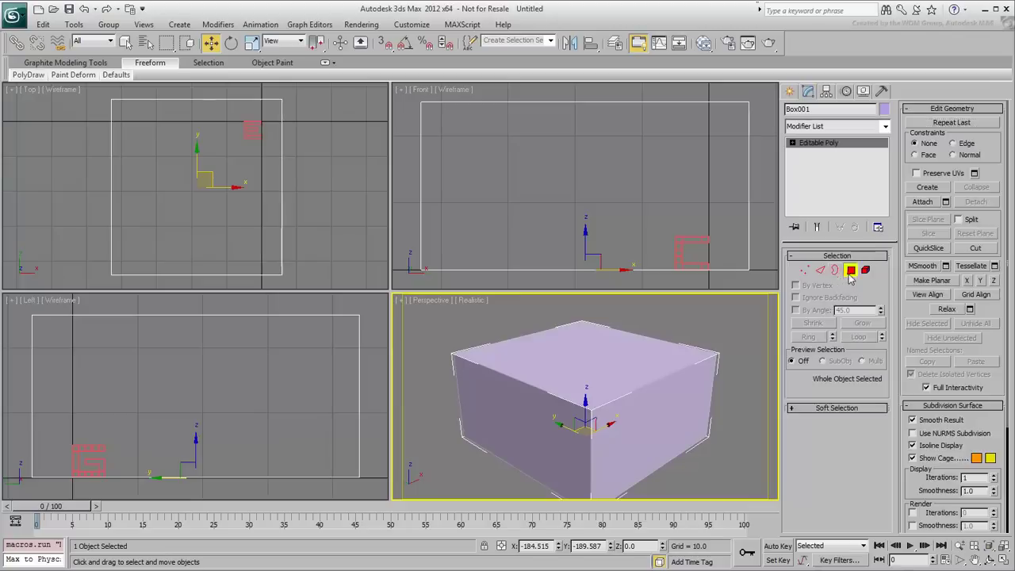
left_click(581, 364)
key("Delete")
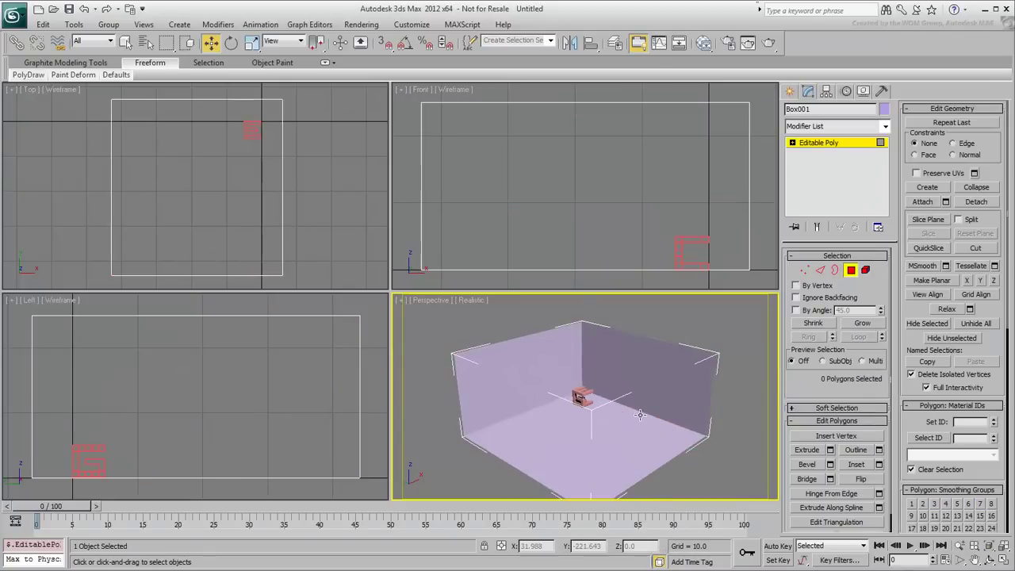
key("4")
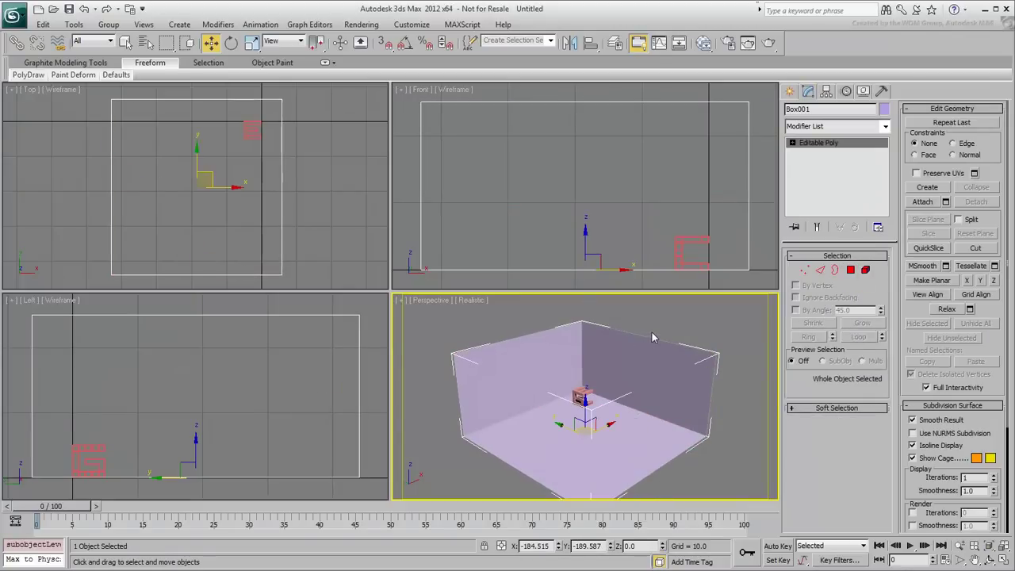
Add a Shell modifier to the box, then undo it.
left_click(837, 126)
left_click(817, 515)
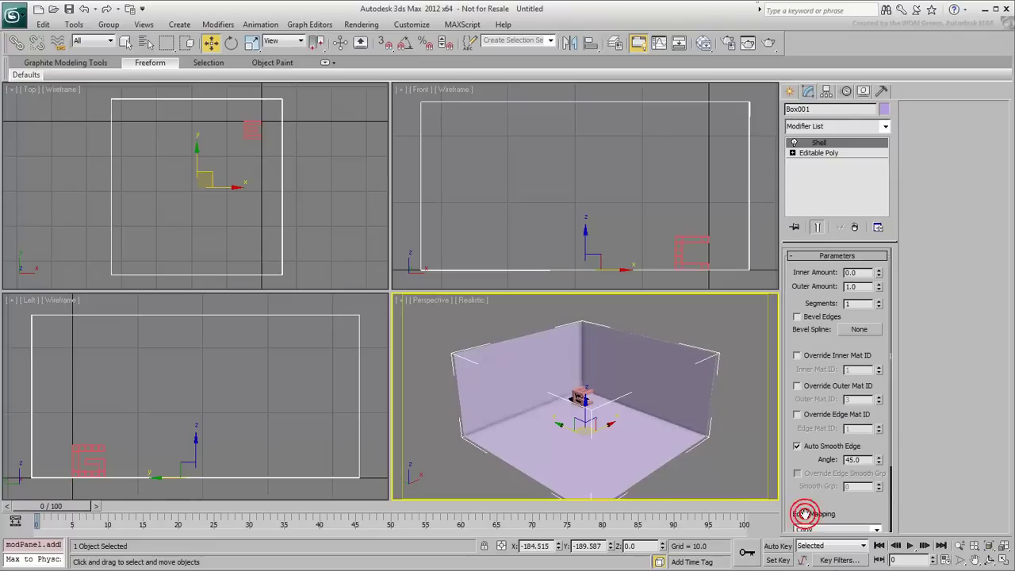
scroll(583, 394, "up", 5)
key("ctrl+z")
Lift the logo Line001 to about Z 100 above the floor, then orbit to check it.
left_click(579, 394)
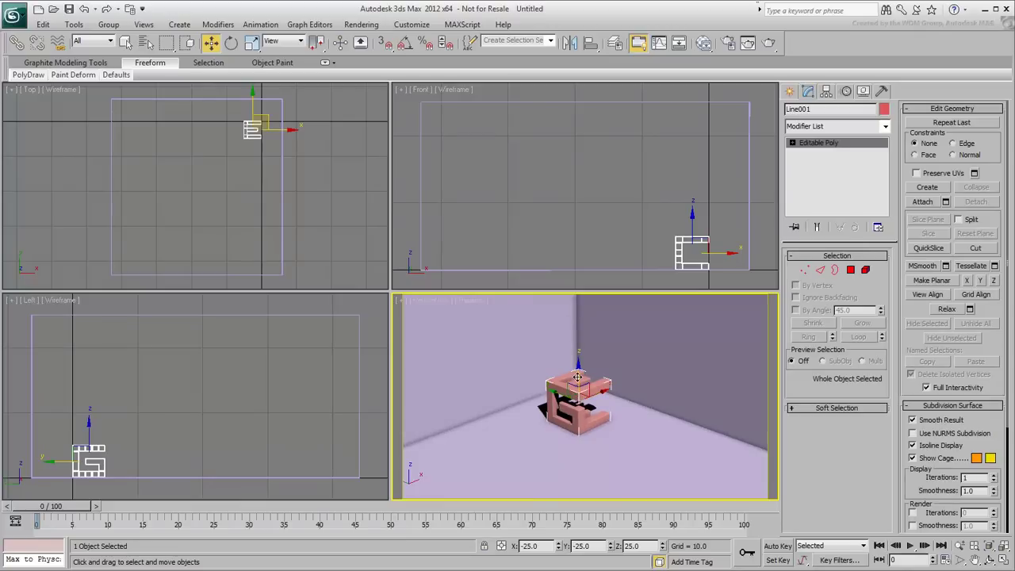
left_click_drag(578, 378, 592, 307)
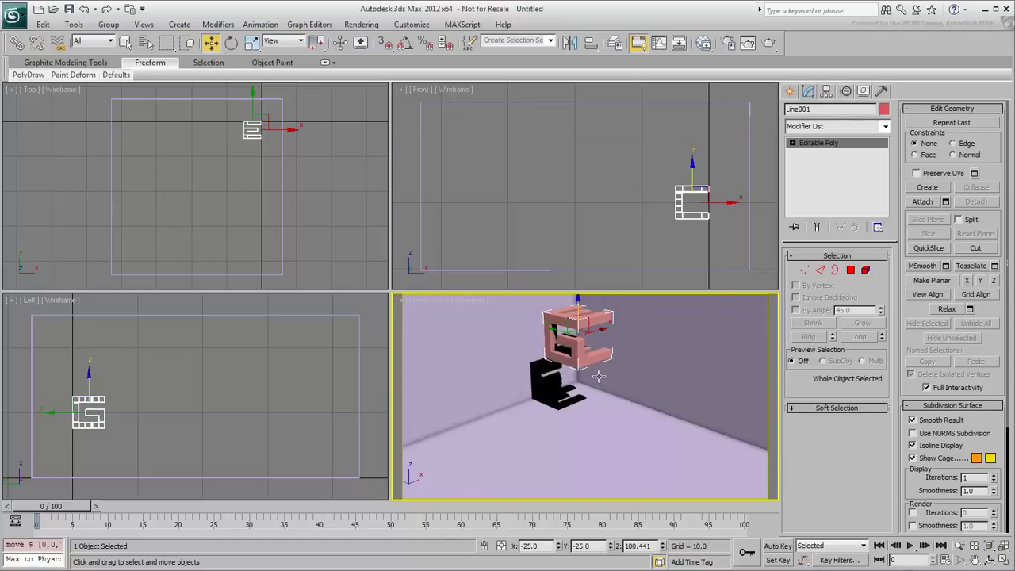
middle_click_drag(599, 378, 613, 432, "alt")
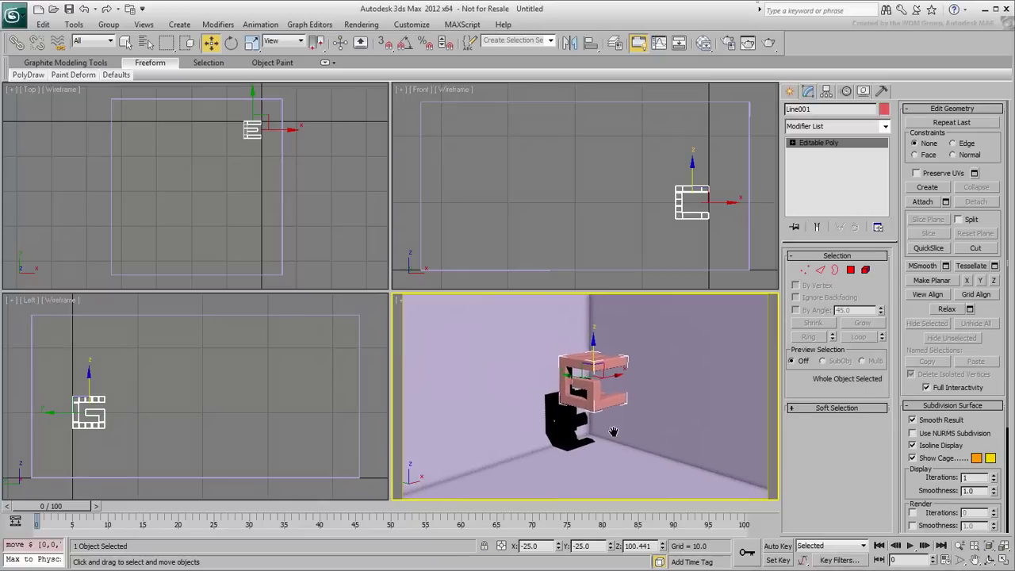
left_click(789, 91)
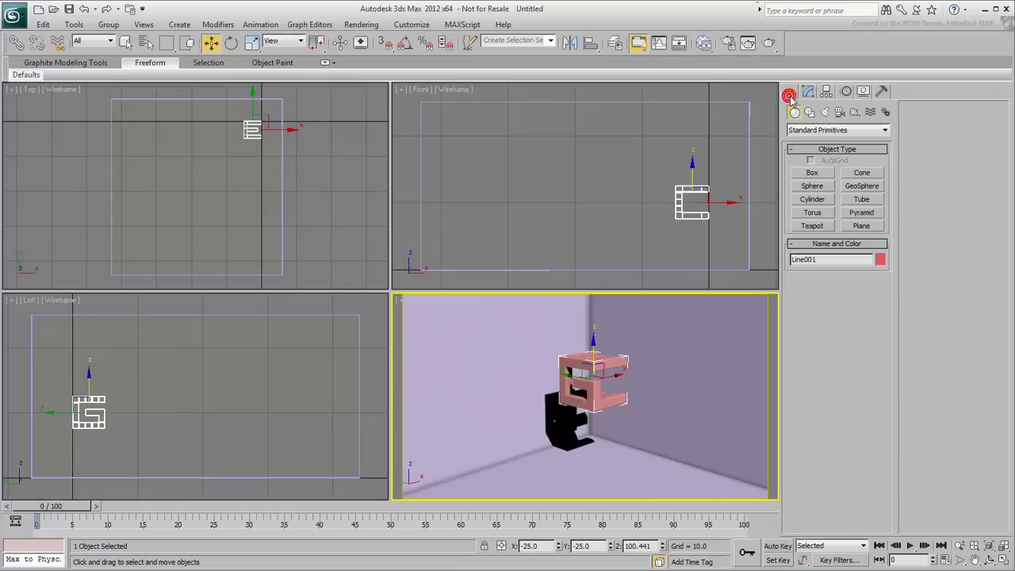
left_click(825, 112)
left_click(838, 129)
left_click(817, 151)
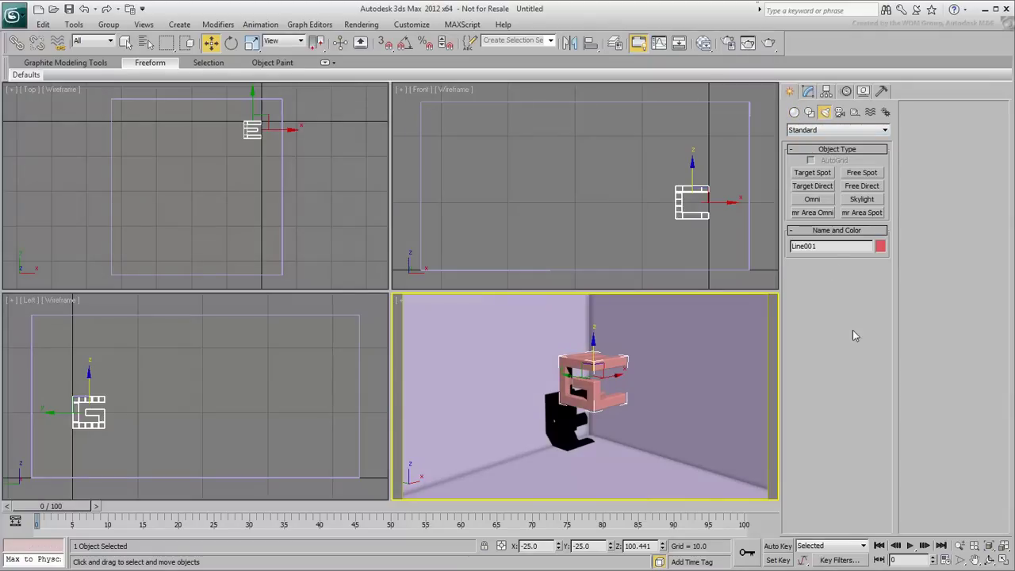
left_click(812, 172)
left_click_drag(155, 131, 288, 131)
right_click(659, 267)
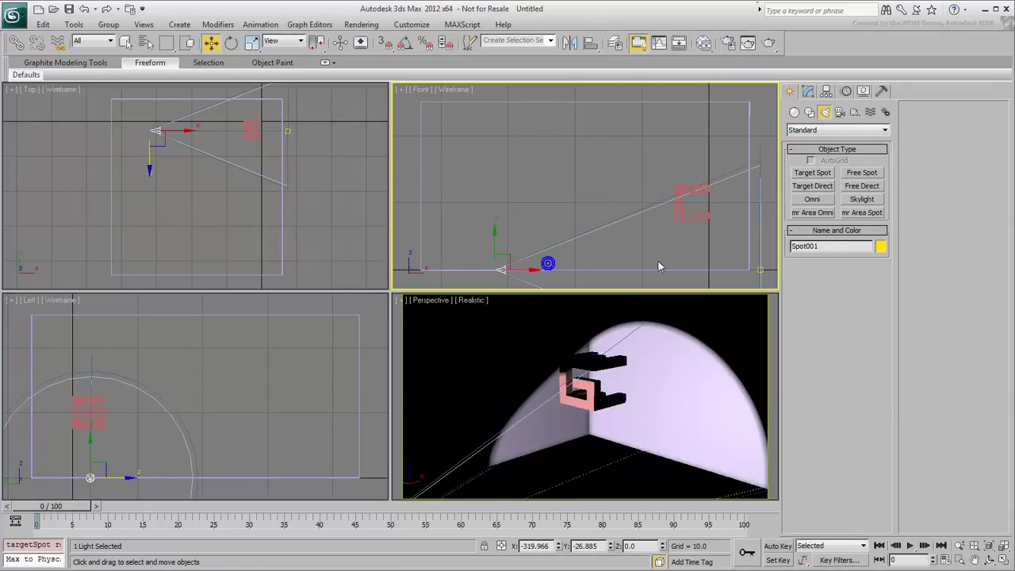
right_click(578, 254)
left_click(595, 263)
left_click_drag(583, 256, 567, 185)
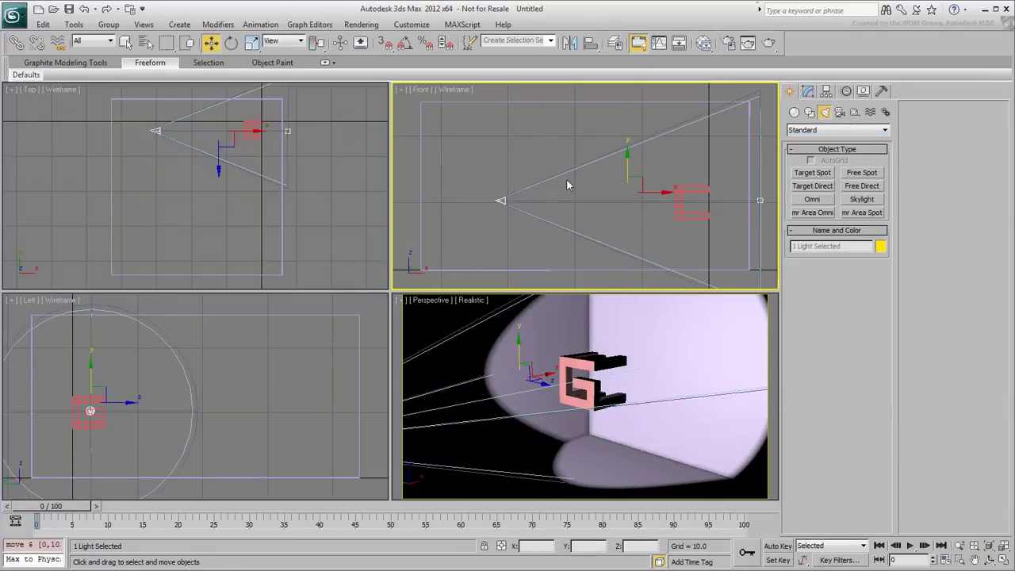
left_click(500, 200)
left_click(808, 90)
left_click(796, 323)
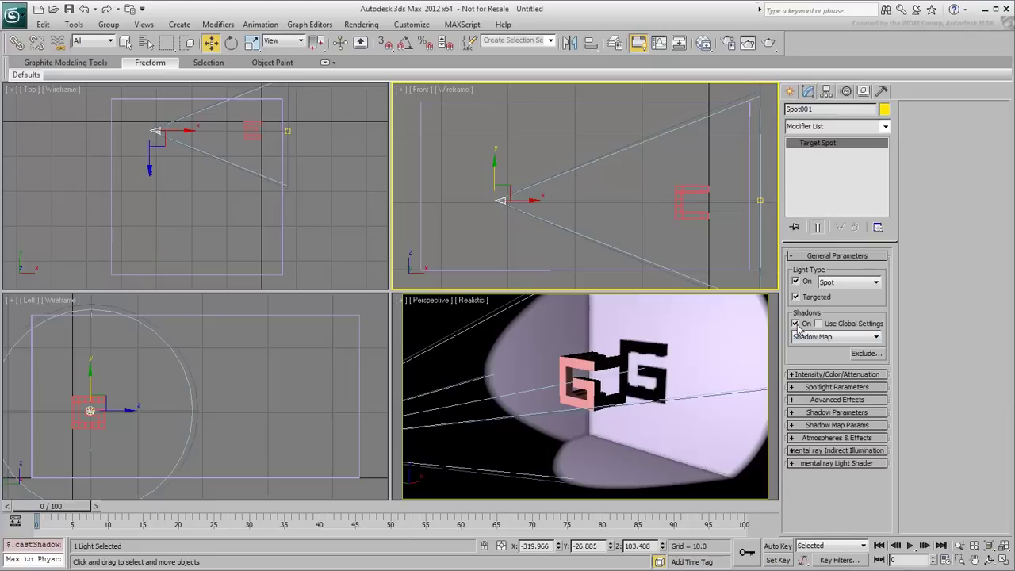
right_click(637, 423)
key("alt+w")
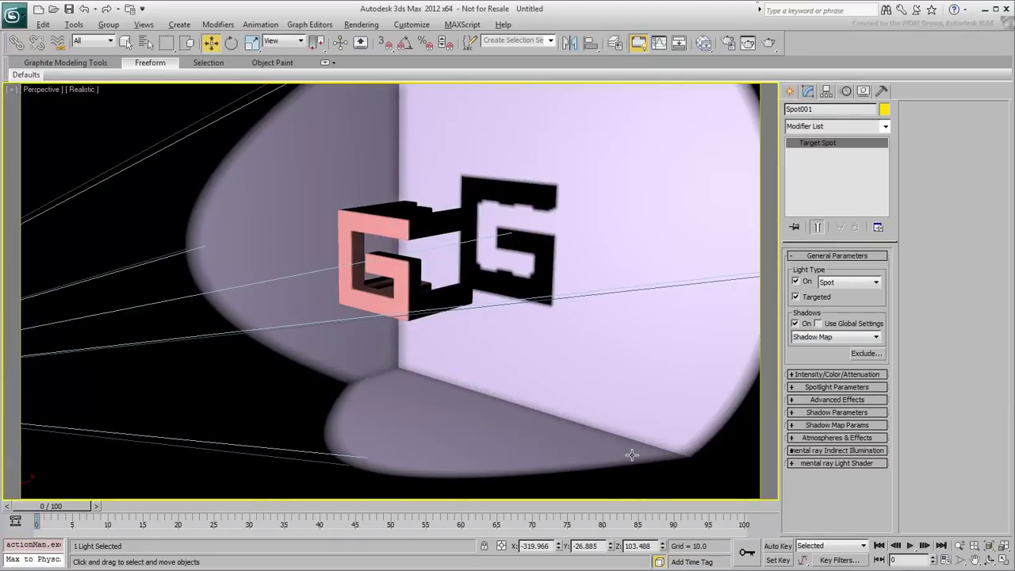
key("alt+w")
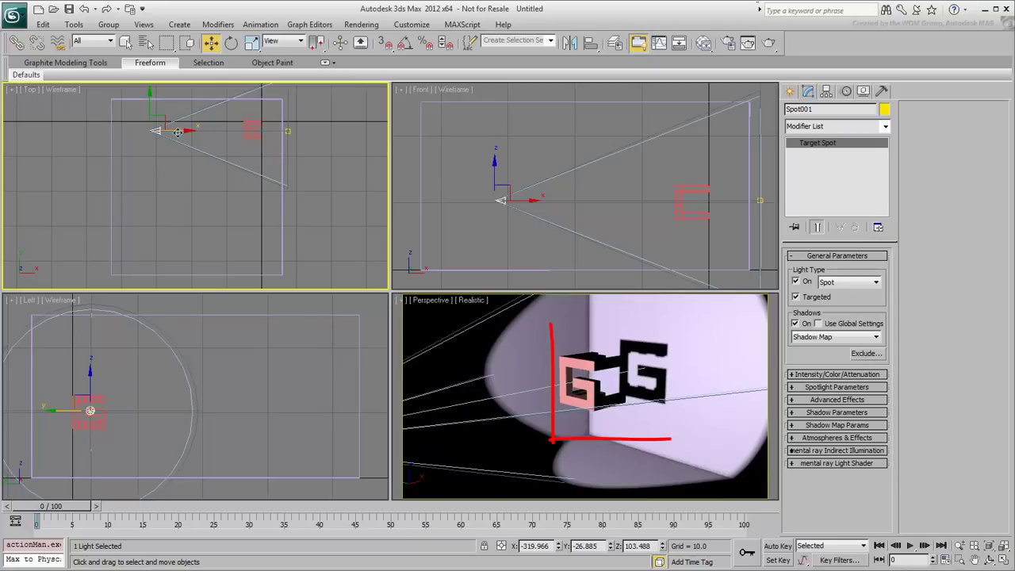
left_click_drag(187, 146, 341, 171)
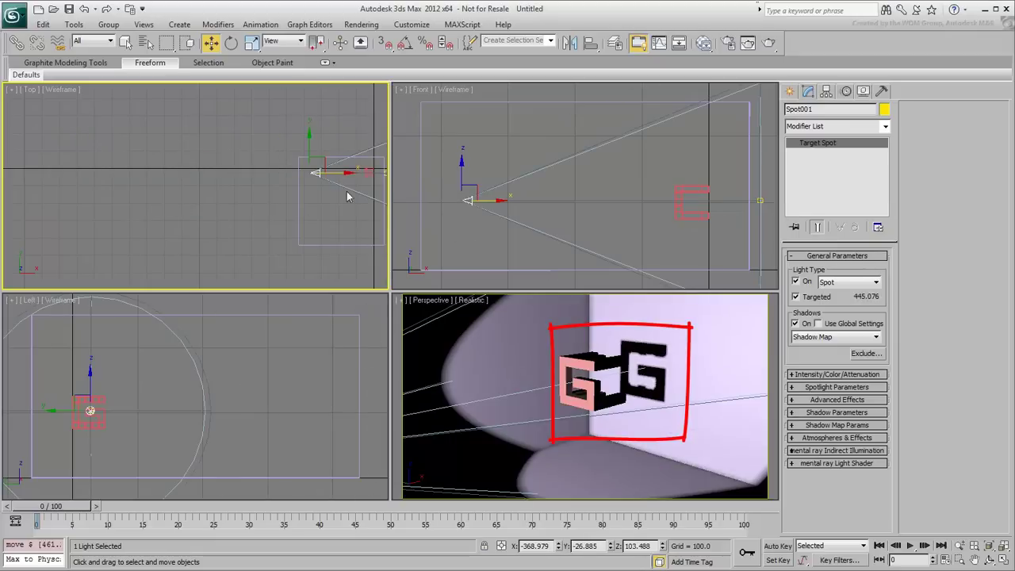
middle_click_drag(351, 195, 197, 187)
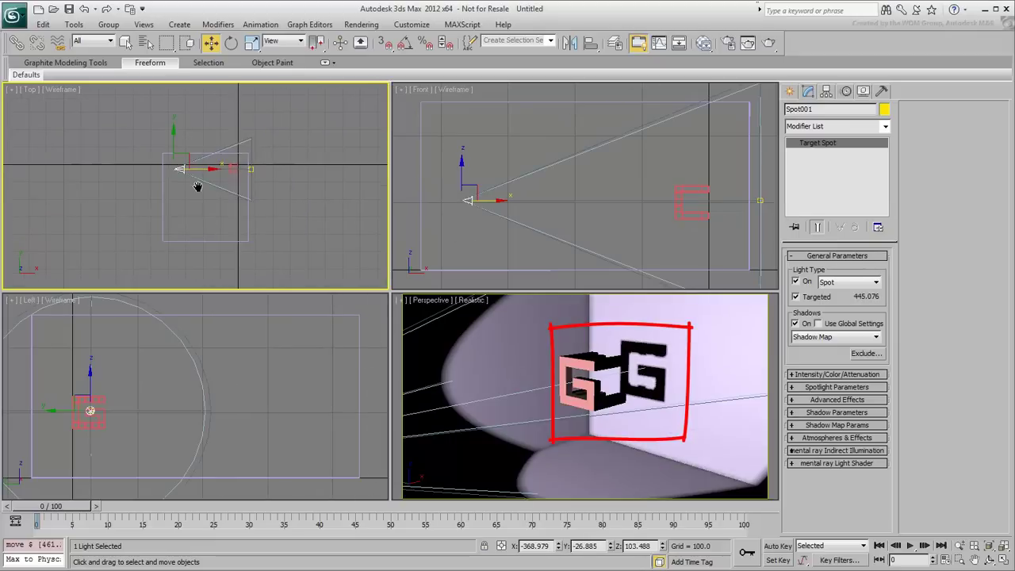
key("Delete")
Create a Free Direct light in the Left view and move it in front of the logo.
scroll(226, 178, "up", 4)
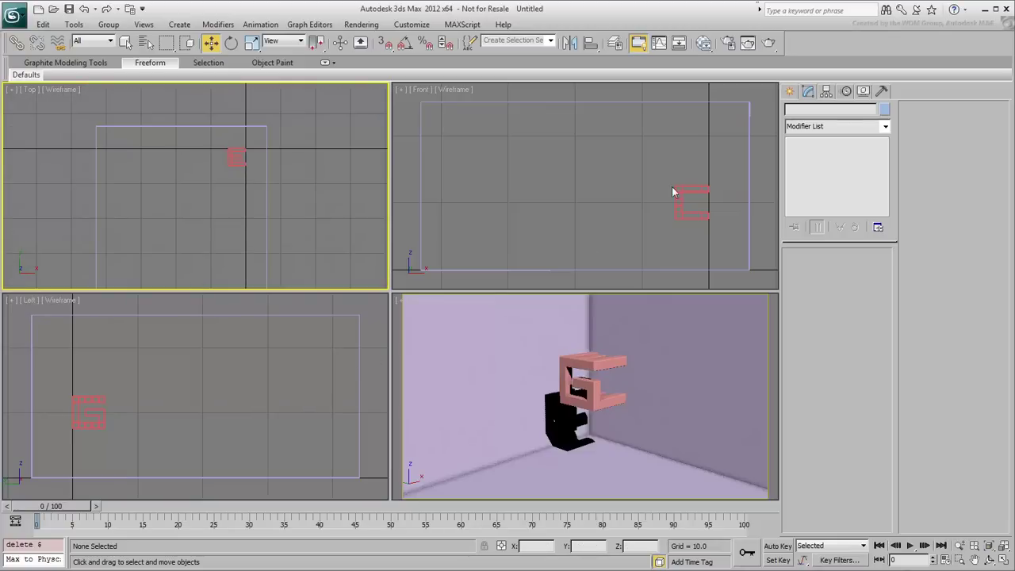
left_click(790, 91)
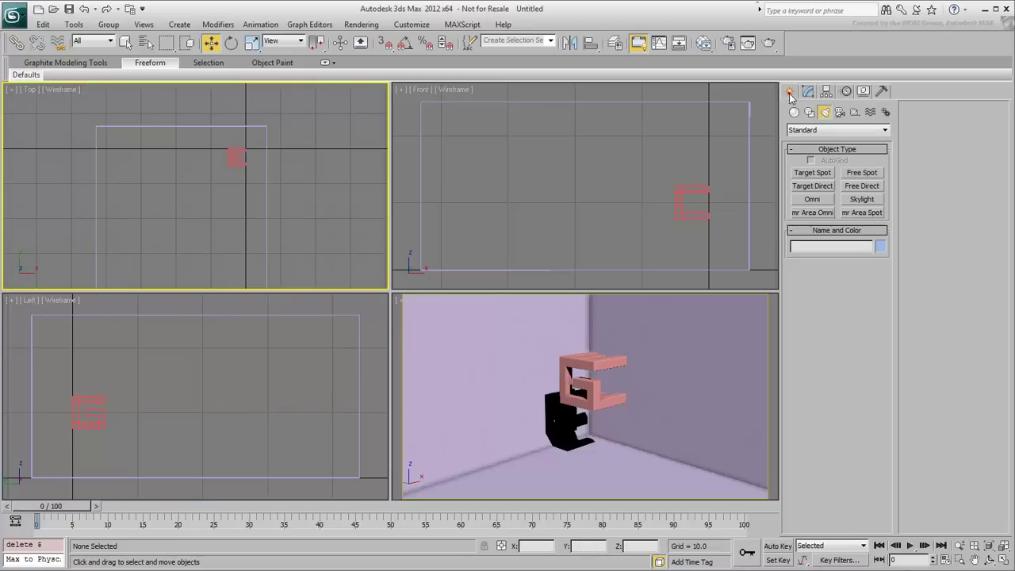
left_click(862, 186)
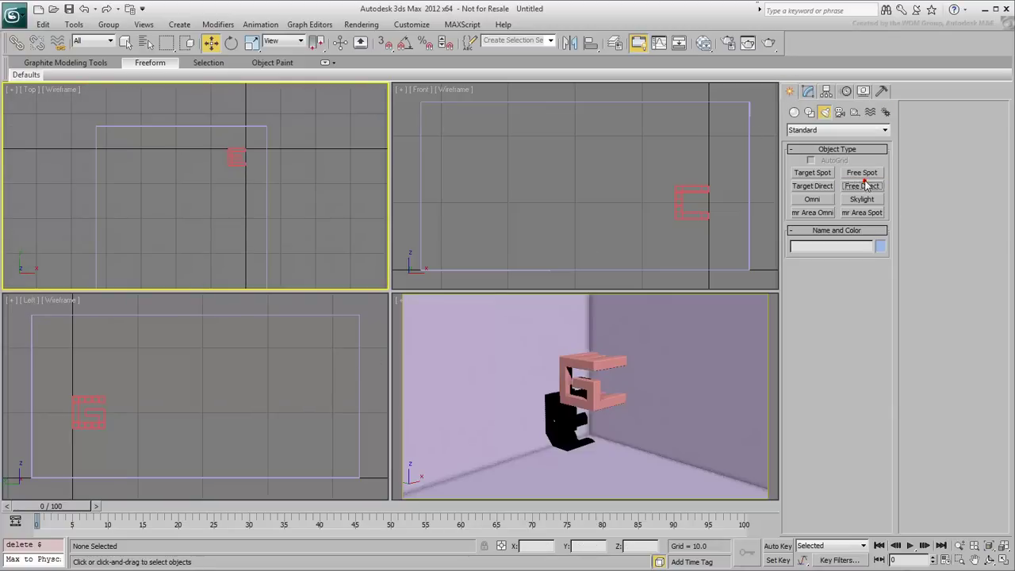
left_click(88, 412)
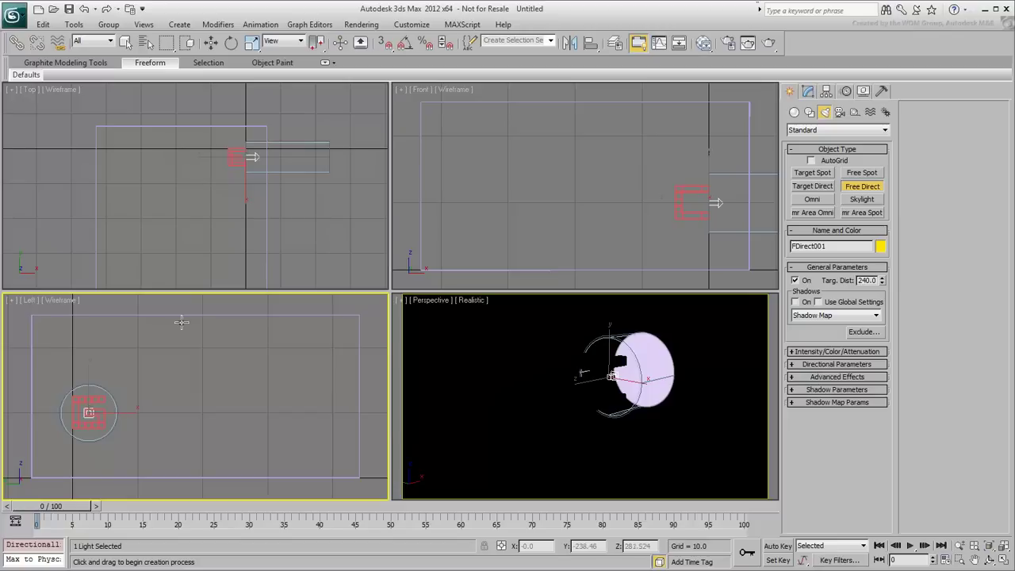
right_click(230, 156)
key("w")
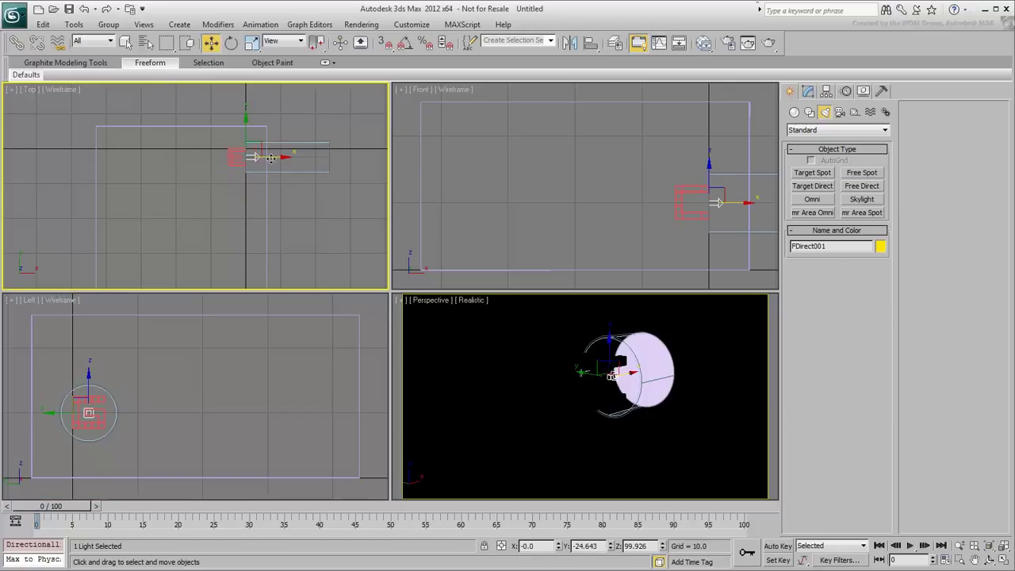
left_click_drag(270, 158, 193, 160)
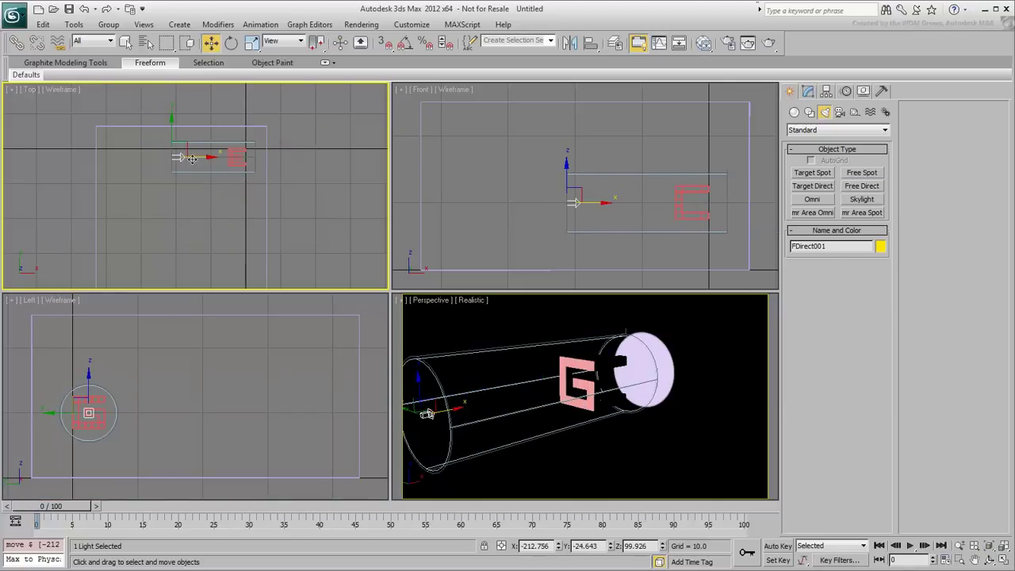
Turn on shadows for FDirect001 with shadow map size 1000 and sample range 8.0.
left_click(809, 92)
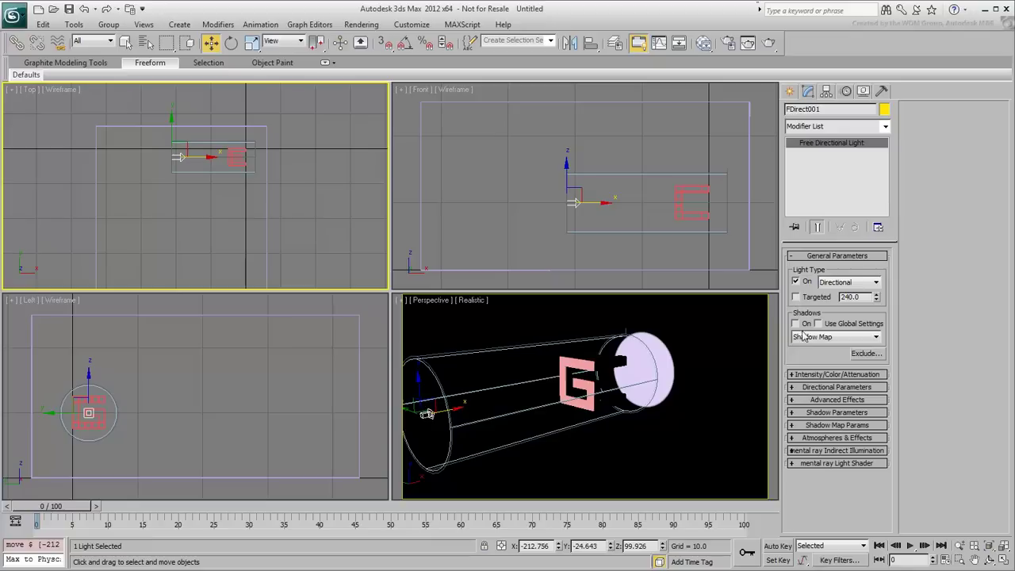
left_click(795, 324)
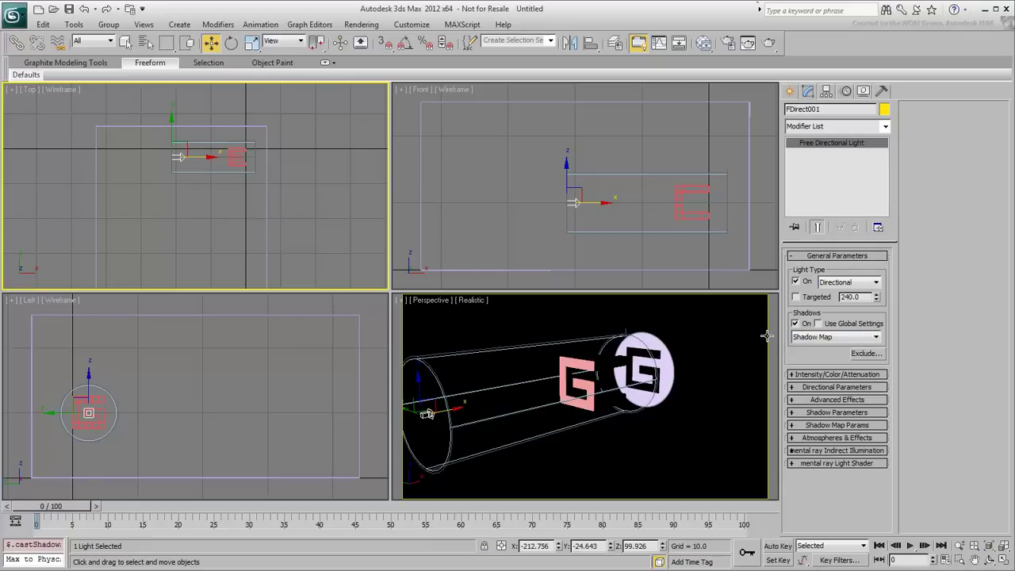
left_click(847, 427)
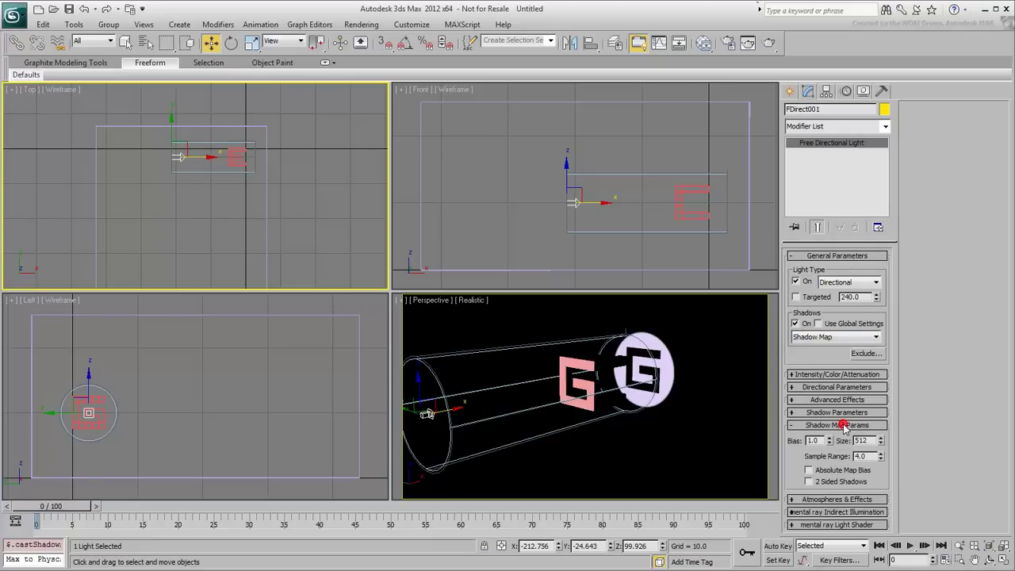
left_click(863, 441)
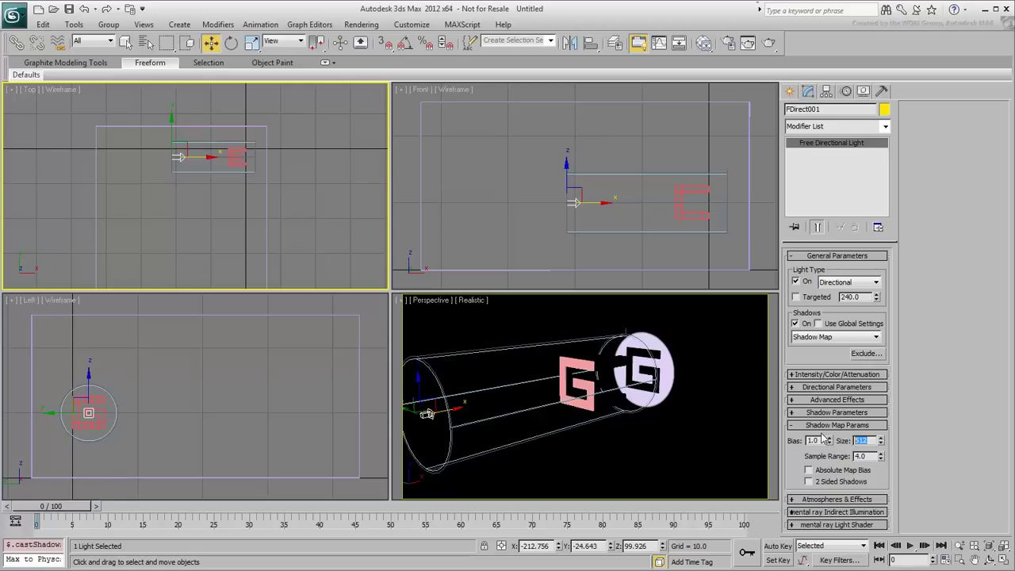
type("18")
key("Return")
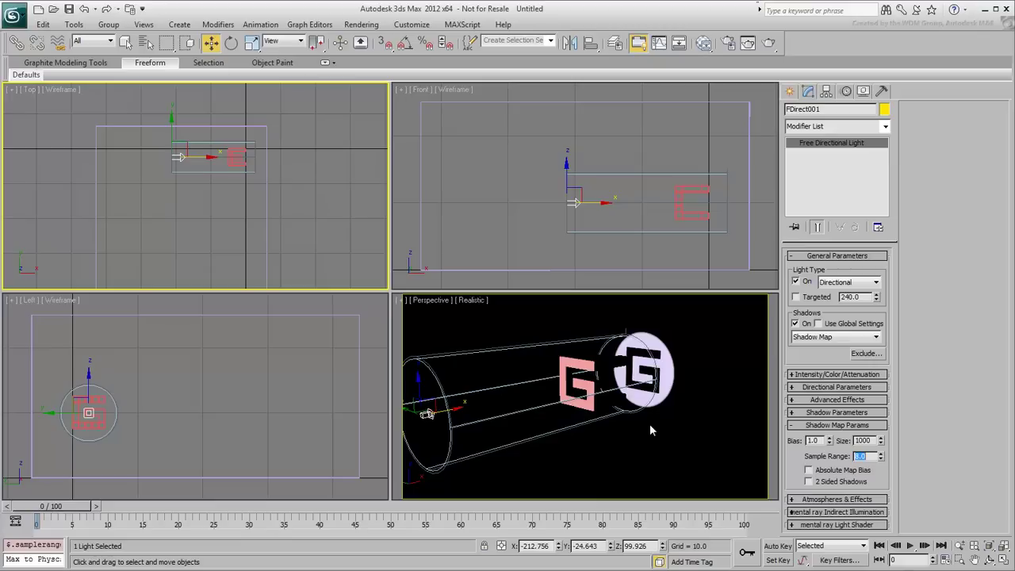
Widen FDirect001's falloff to 146 so the light covers the back wall.
left_click(839, 387)
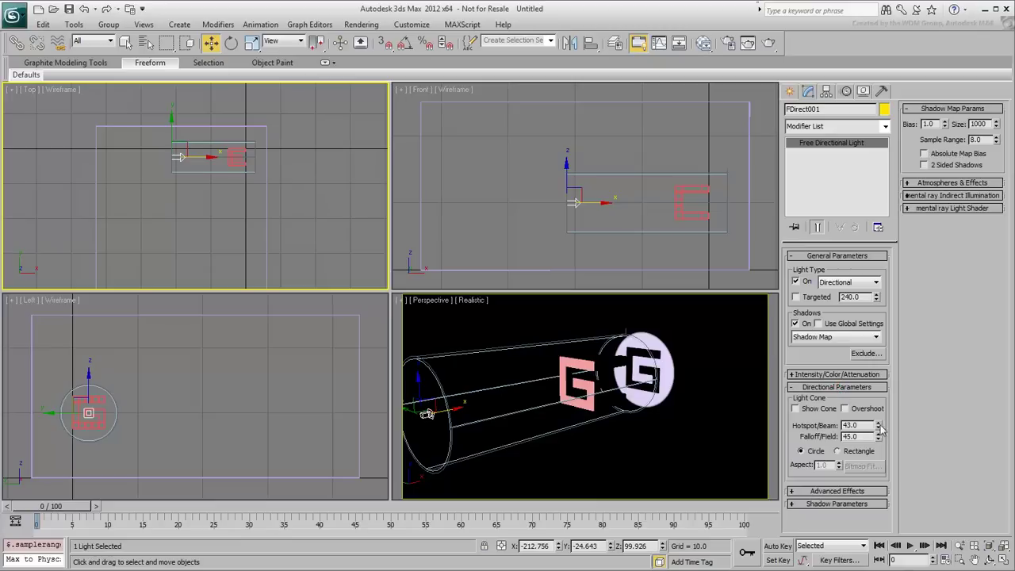
left_click_drag(878, 437, 896, 371)
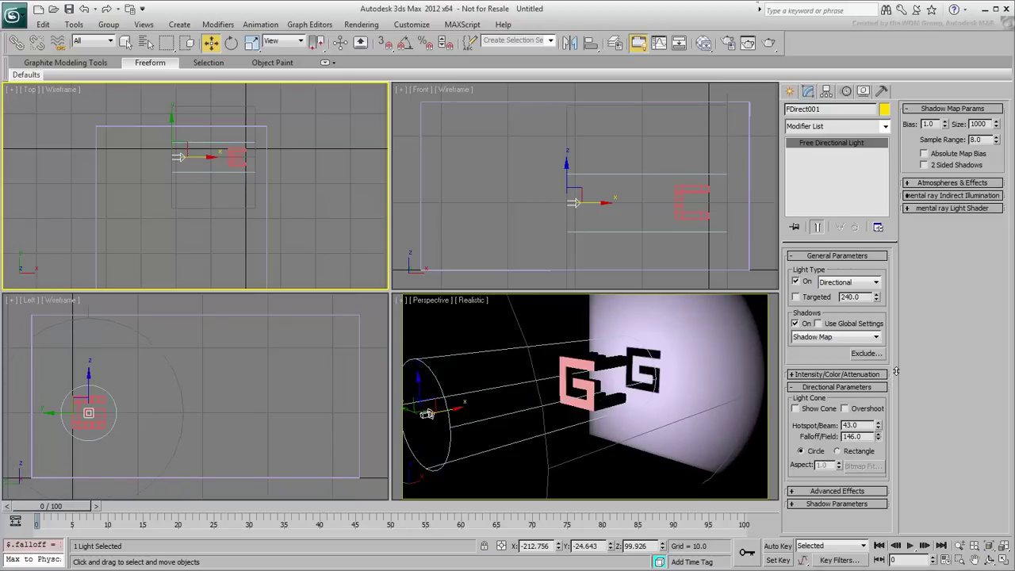
right_click(667, 313)
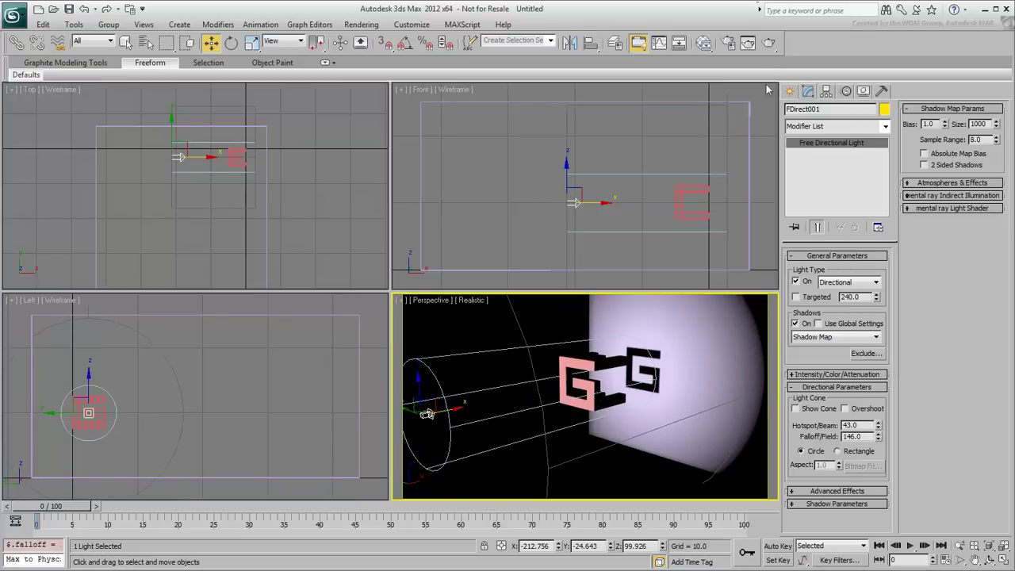
left_click(768, 42)
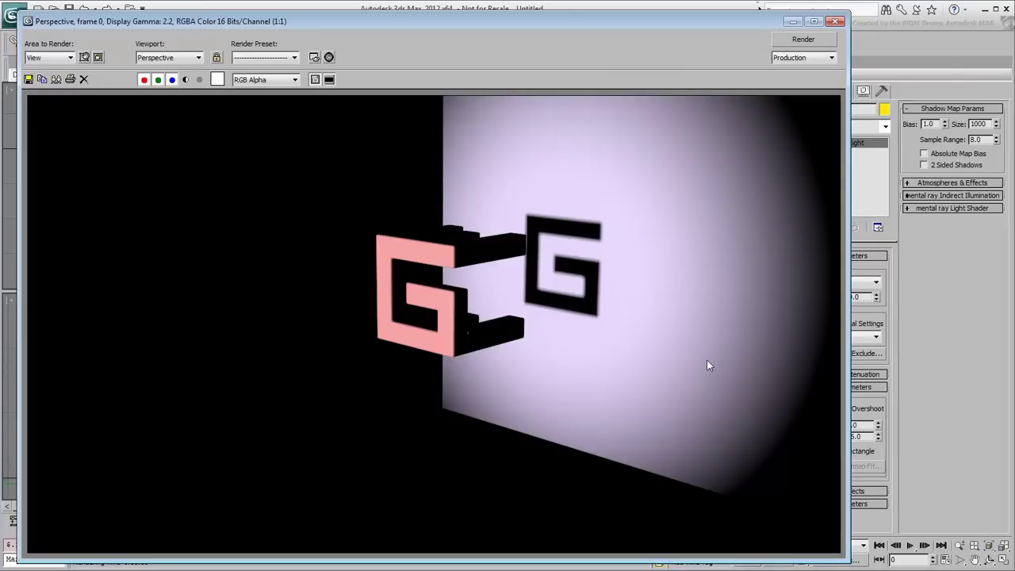
left_click(836, 23)
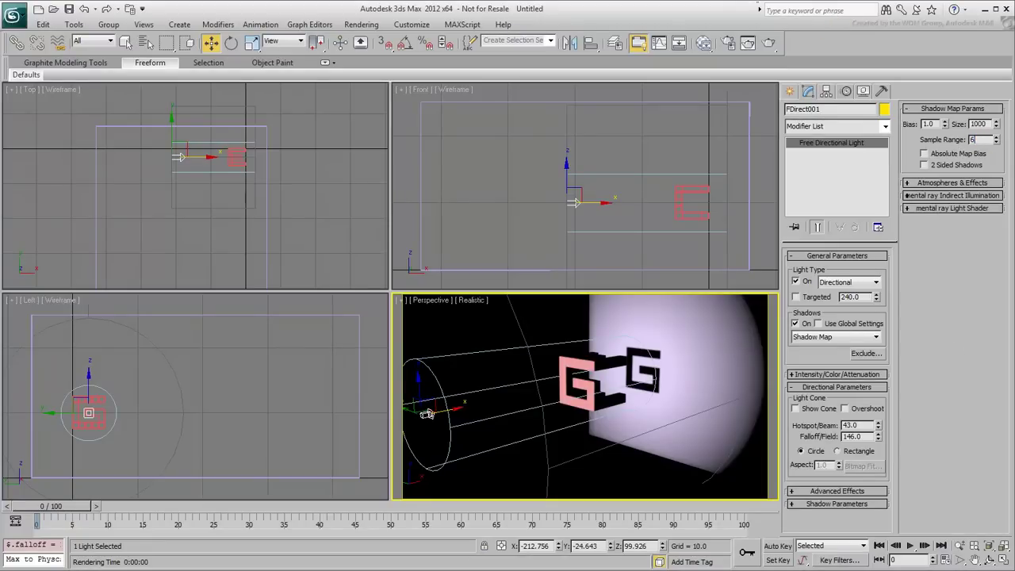
double_click(978, 140)
Add a second Free Direct light, FDirect002, and move it toward the front.
left_click(790, 90)
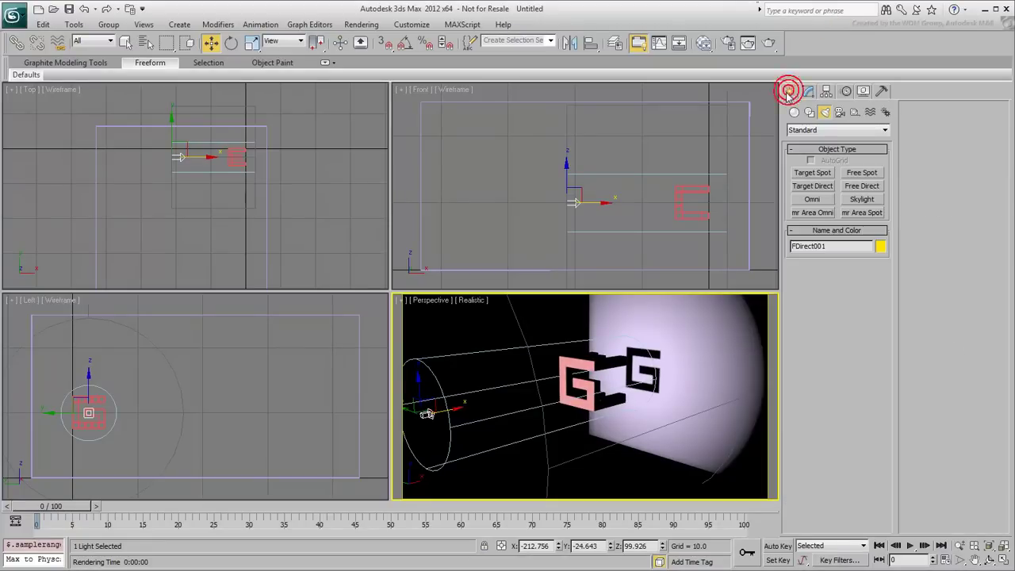
left_click(862, 186)
left_click(691, 202)
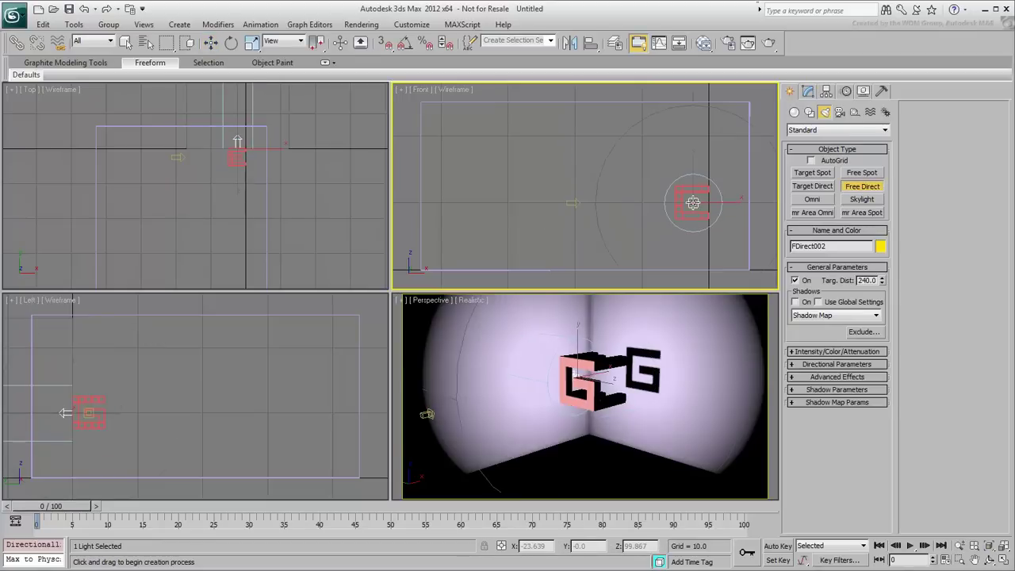
right_click(236, 133)
left_click_drag(236, 133, 237, 206)
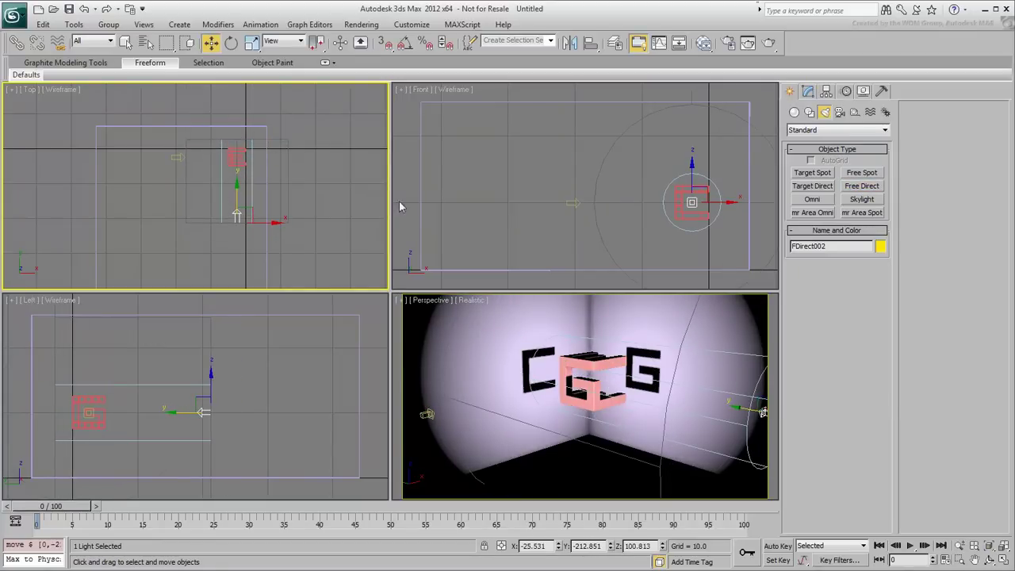
Add an overhead third light, FDirect003, with shadows on so letters shadow the floor.
left_click(863, 185)
left_click(691, 200)
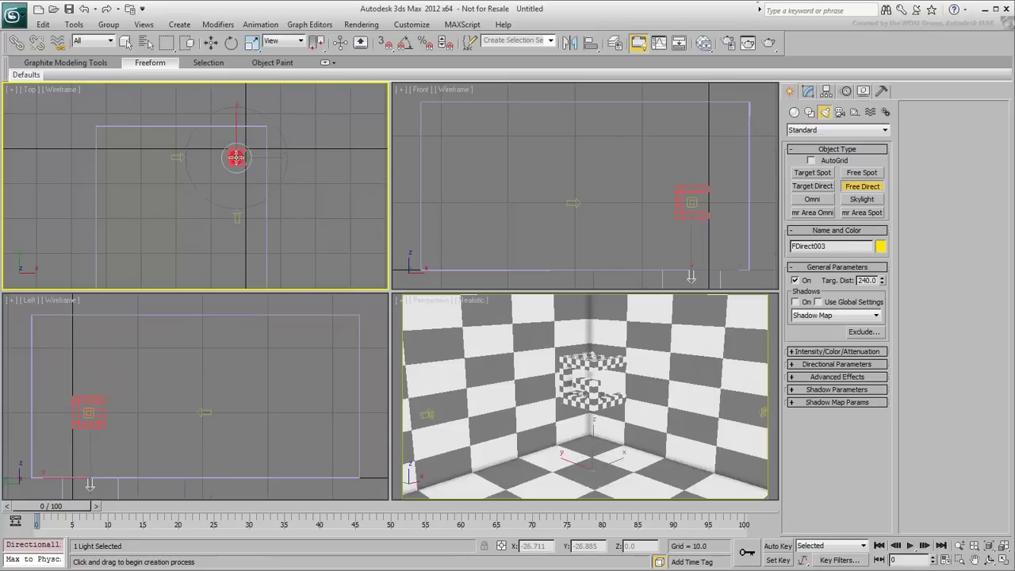
right_click(704, 250)
left_click(808, 90)
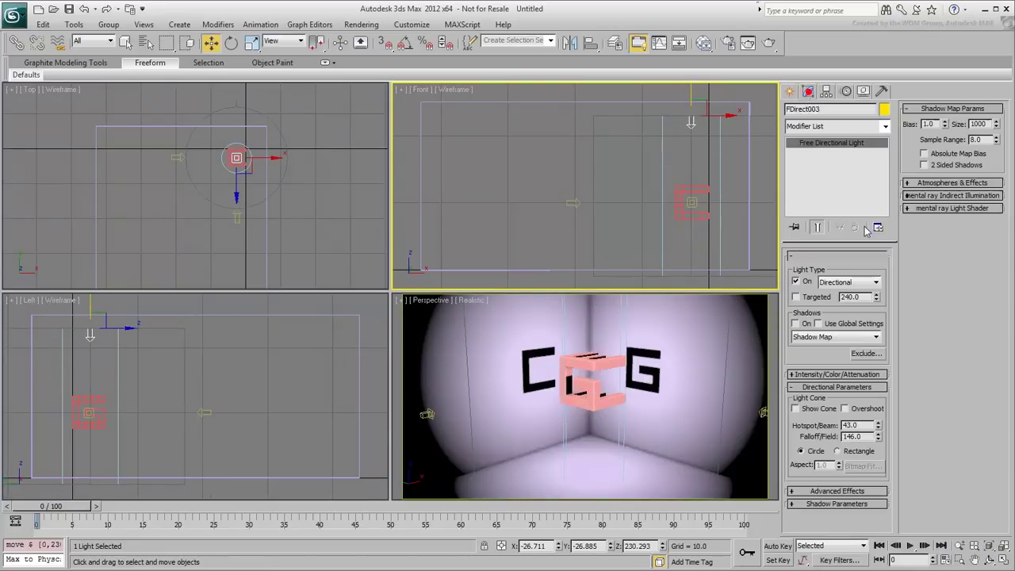
left_click(796, 324)
right_click(648, 389)
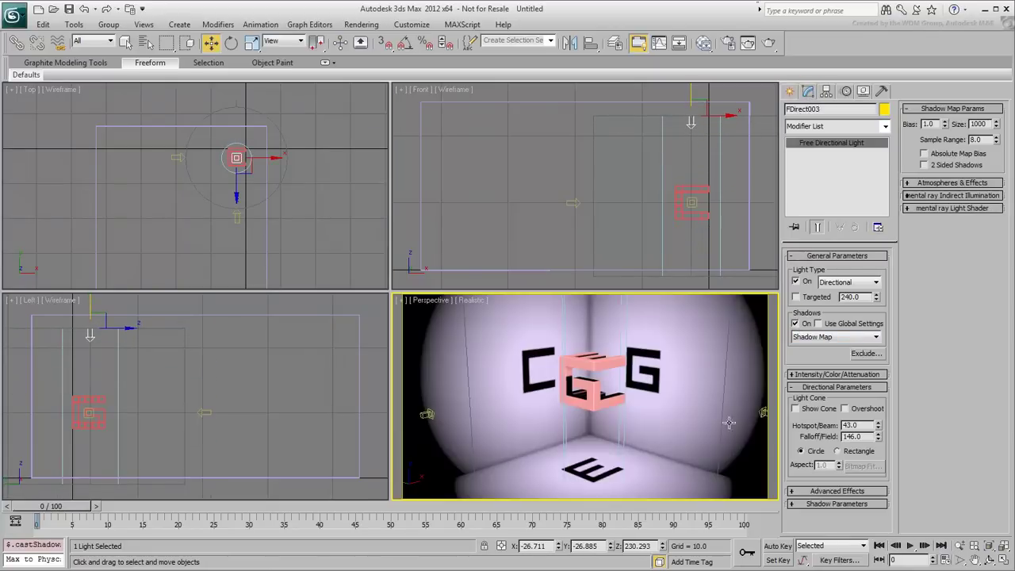
middle_click_drag(721, 433, 599, 412, "alt")
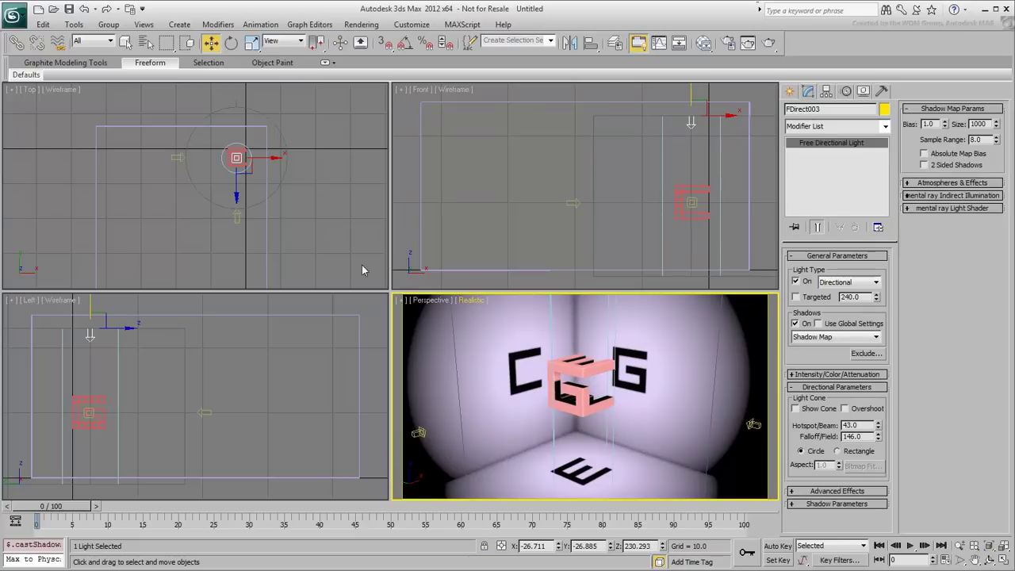
Nudge Box001 slightly up and right in the Top view, then orbit to check.
left_click(254, 263)
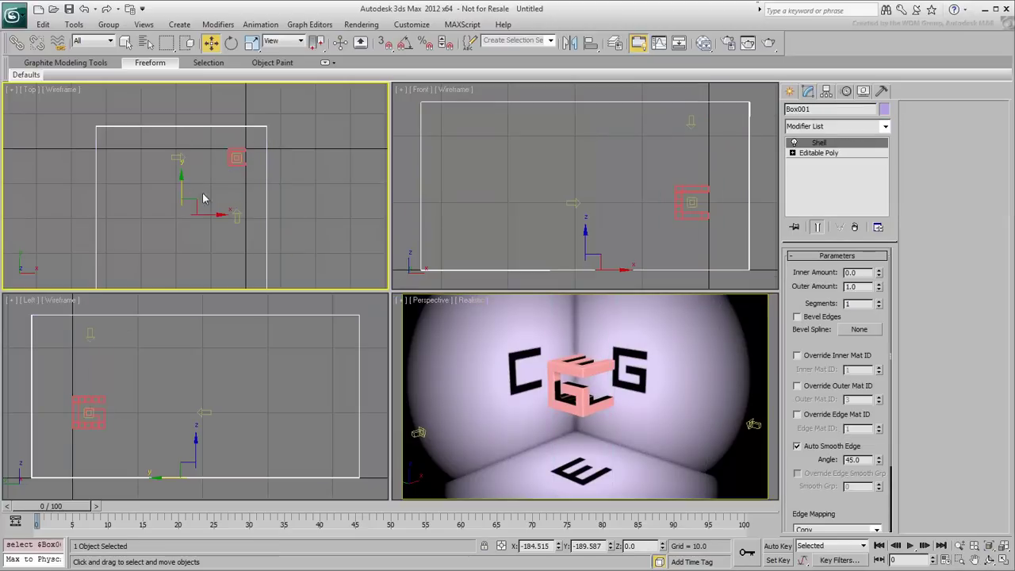
left_click_drag(194, 197, 197, 194)
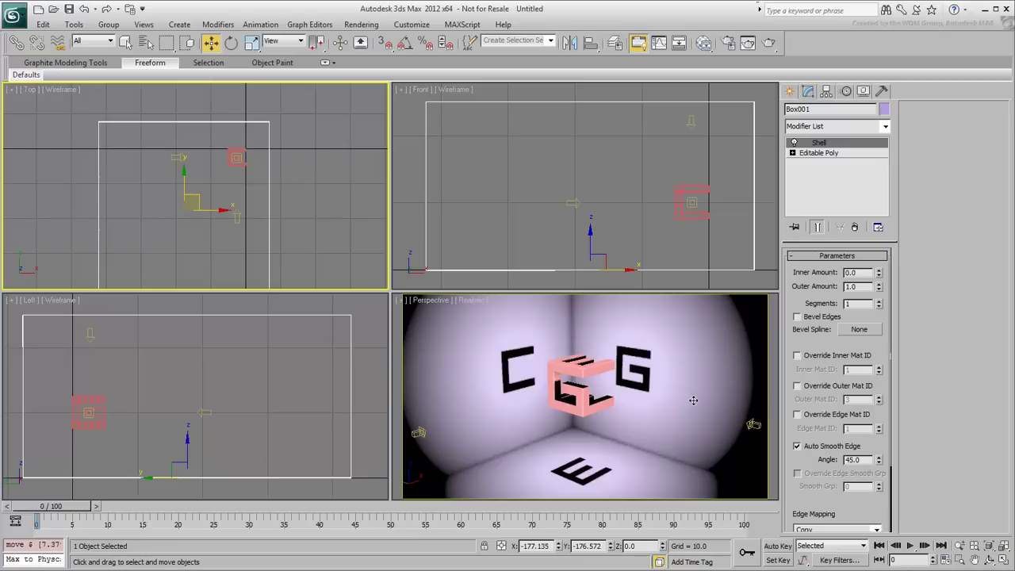
middle_click_drag(693, 401, 659, 418, "alt")
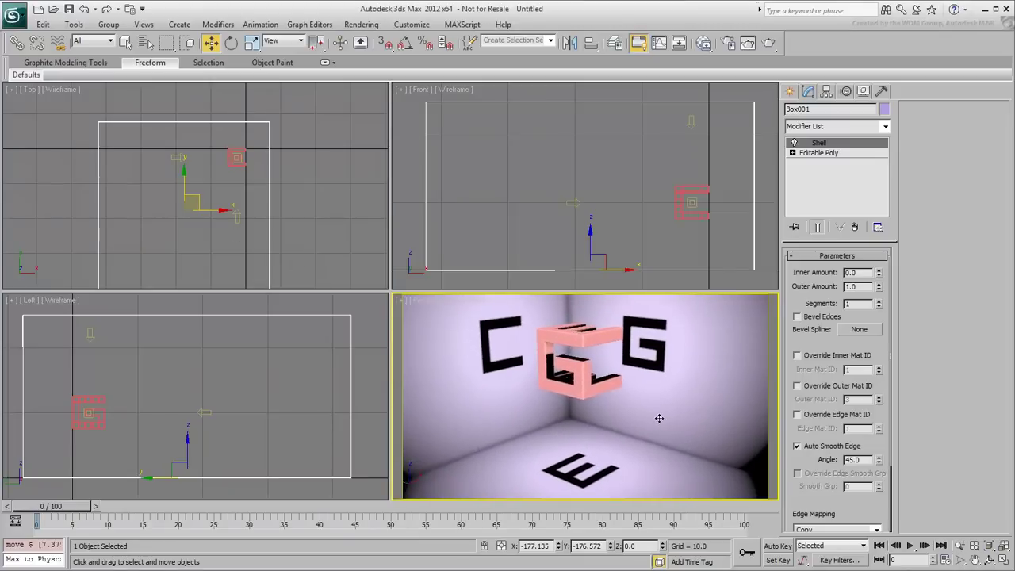
Create Camera001 from the Perspective view with Ctrl+C and tilt the pink letter piece.
key("ctrl+c")
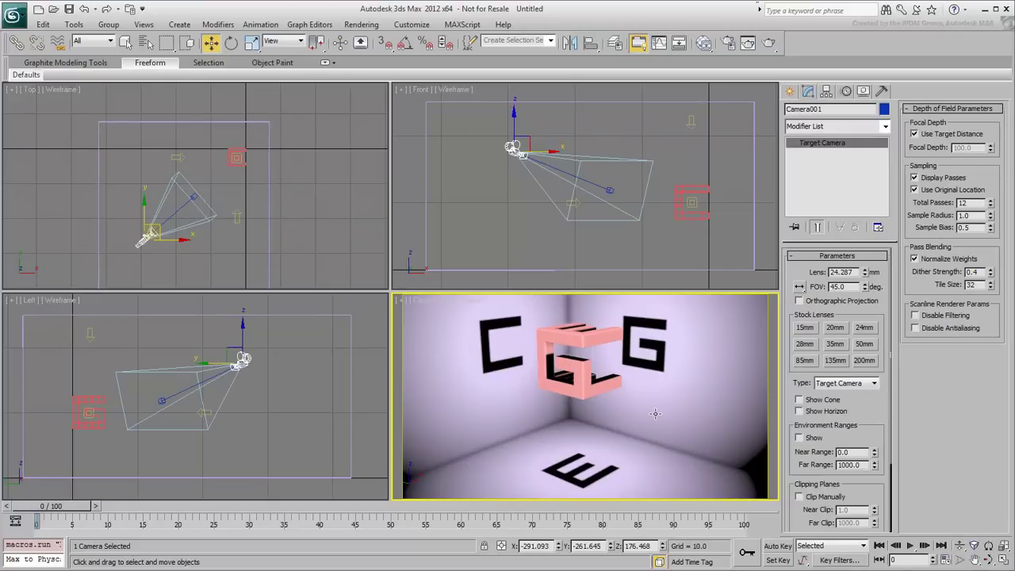
left_click(593, 391)
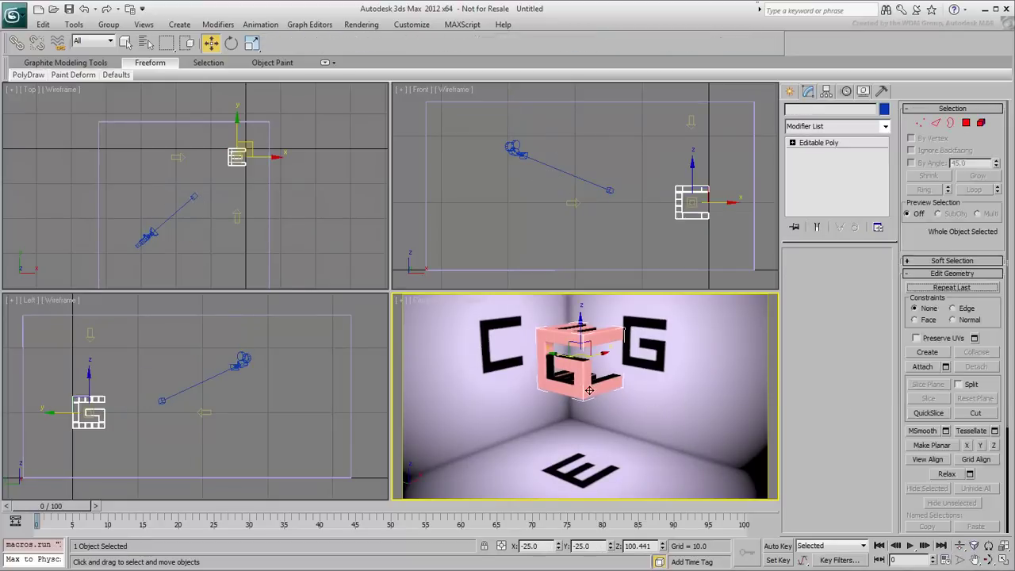
left_click_drag(582, 336, 603, 357)
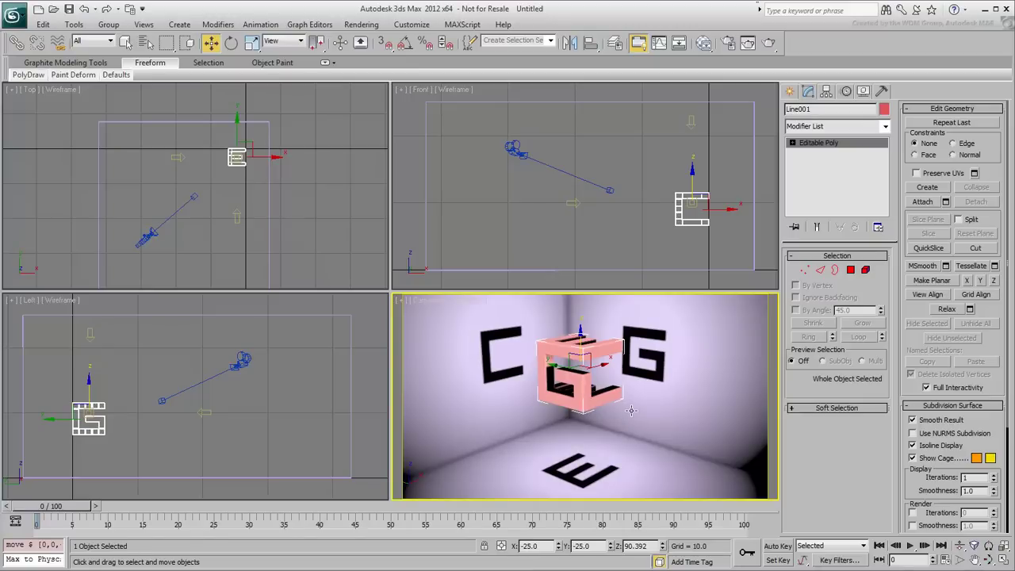
middle_click_drag(630, 413, 633, 409)
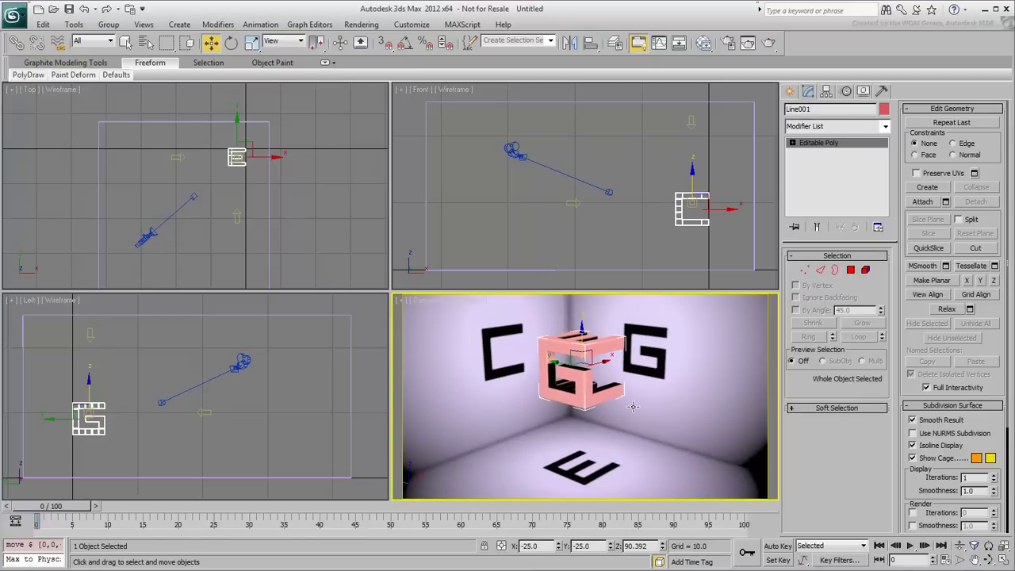
Set the animation End Time to 450 frames and move to frame 360.
left_click(941, 562)
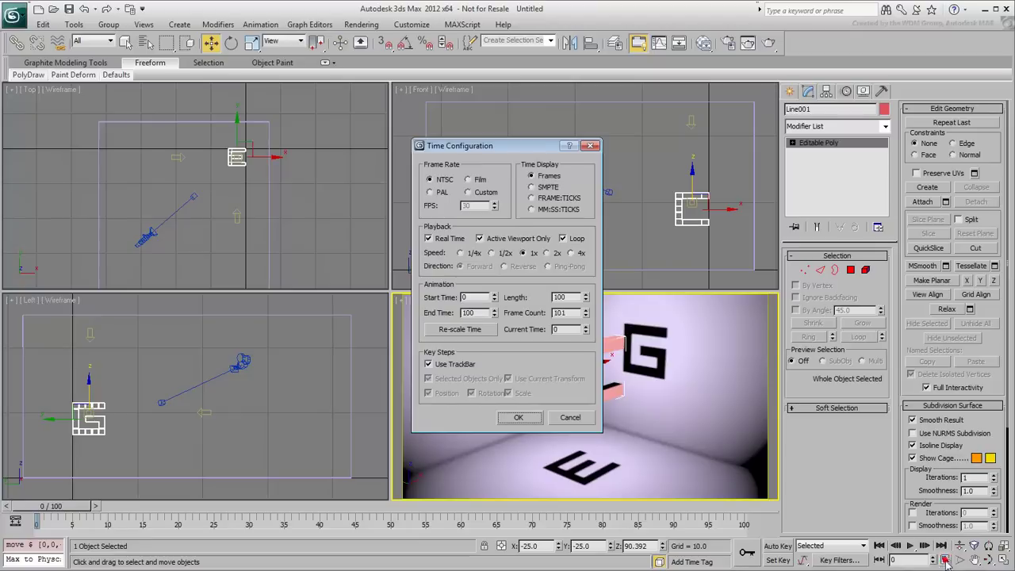
double_click(480, 314)
type("450")
key("Return")
left_click(515, 419)
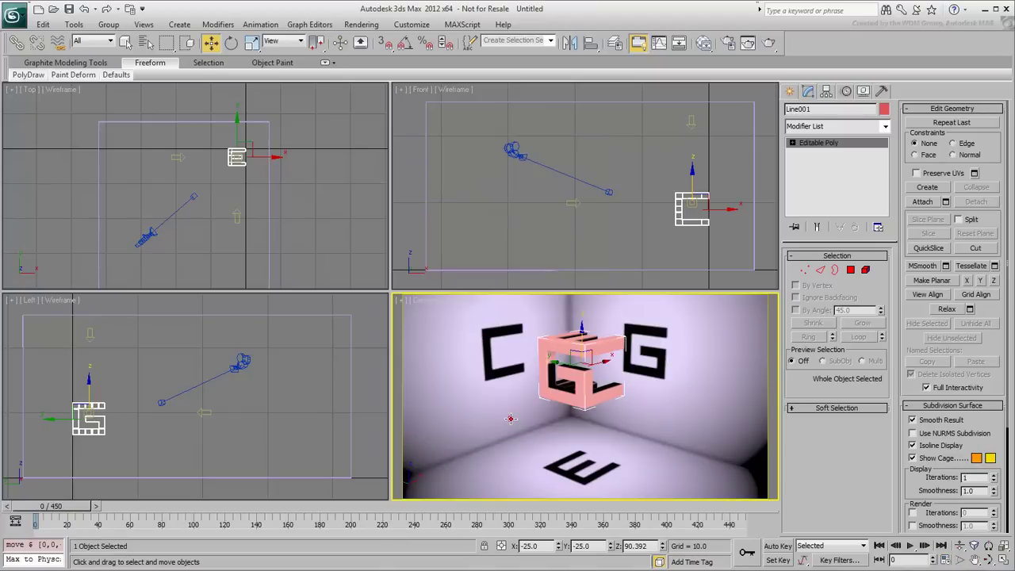
left_click_drag(593, 506, 599, 509)
Key Camera001's position only at frame 360, enable Auto Key, and return to frame 0.
key("w")
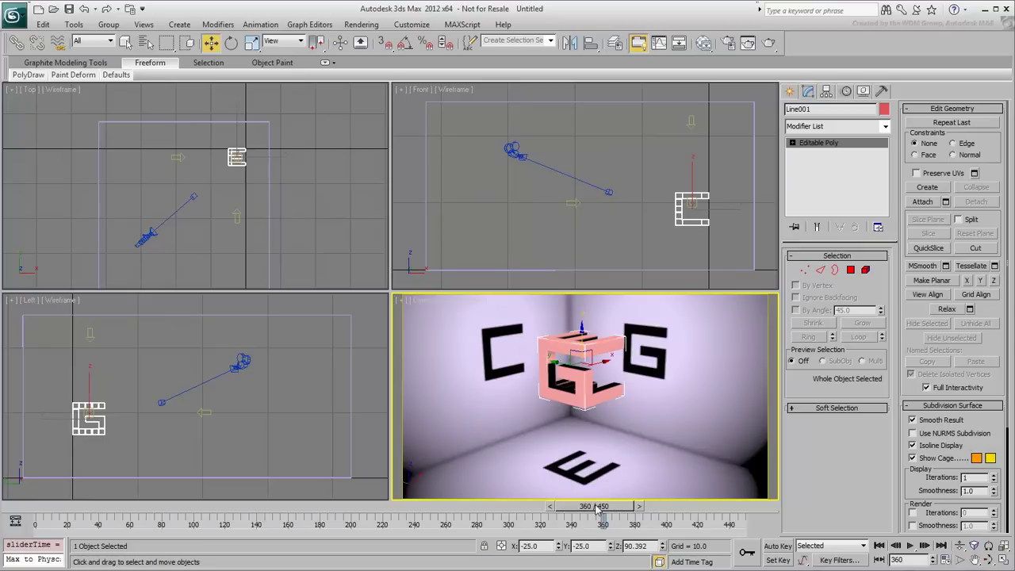
left_click(550, 170)
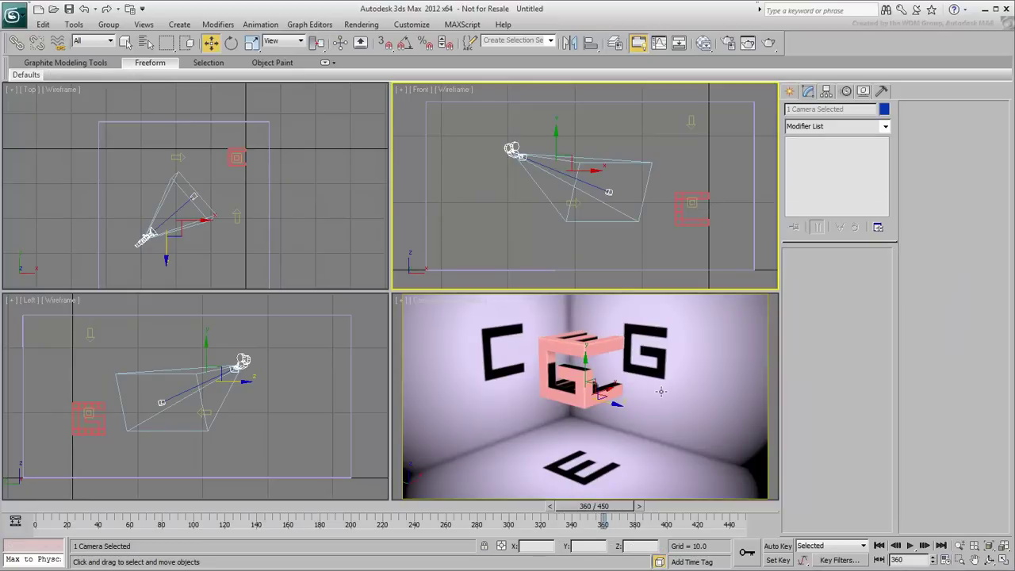
right_click(608, 507)
left_click(490, 299)
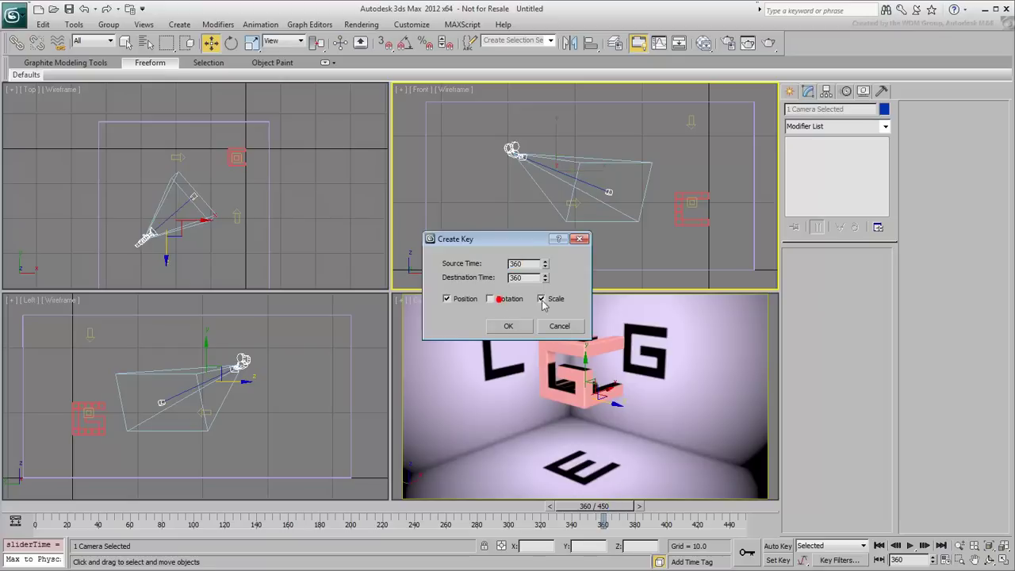
left_click(542, 299)
left_click(508, 327)
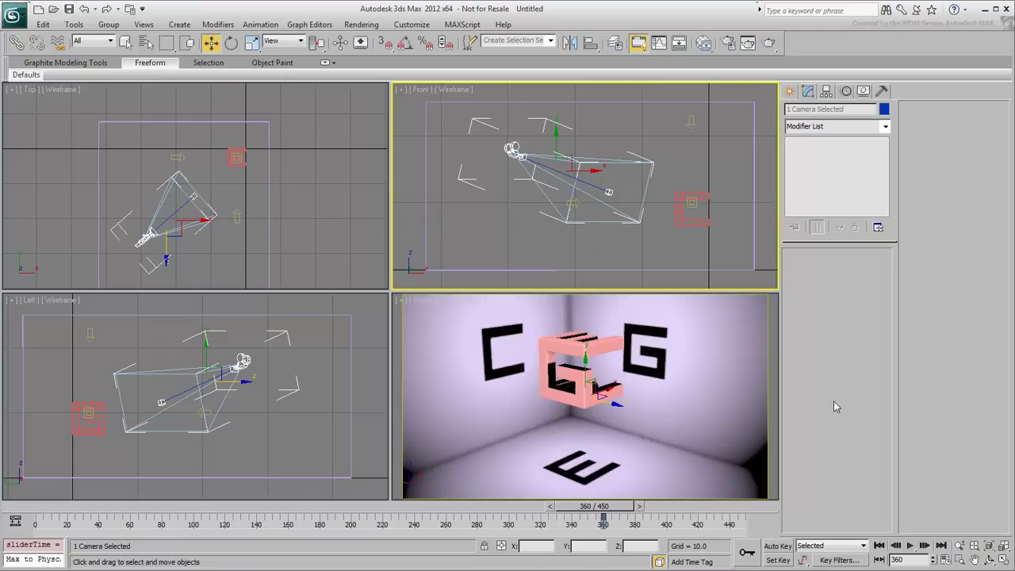
left_click(779, 546)
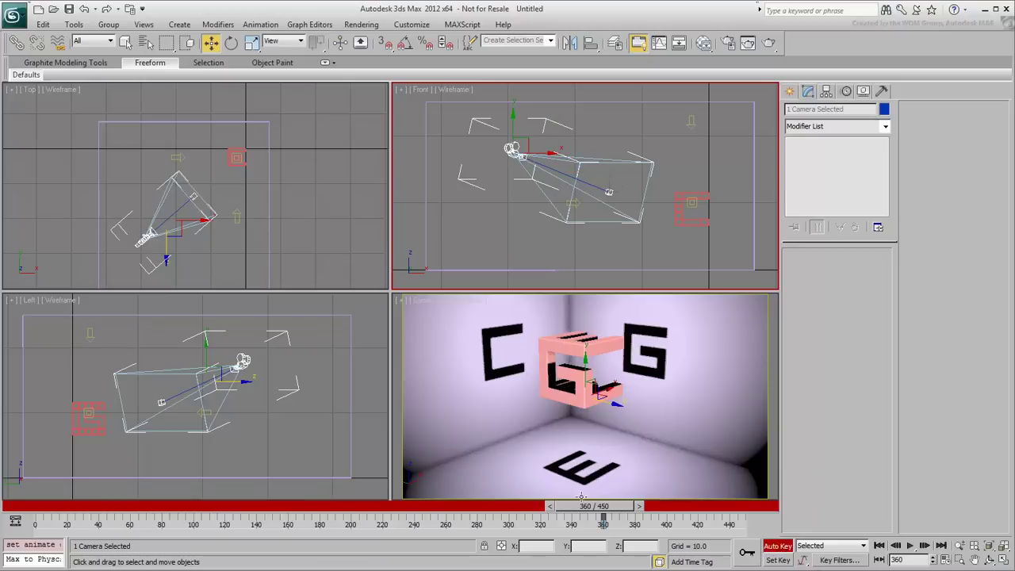
left_click_drag(587, 506, 31, 506)
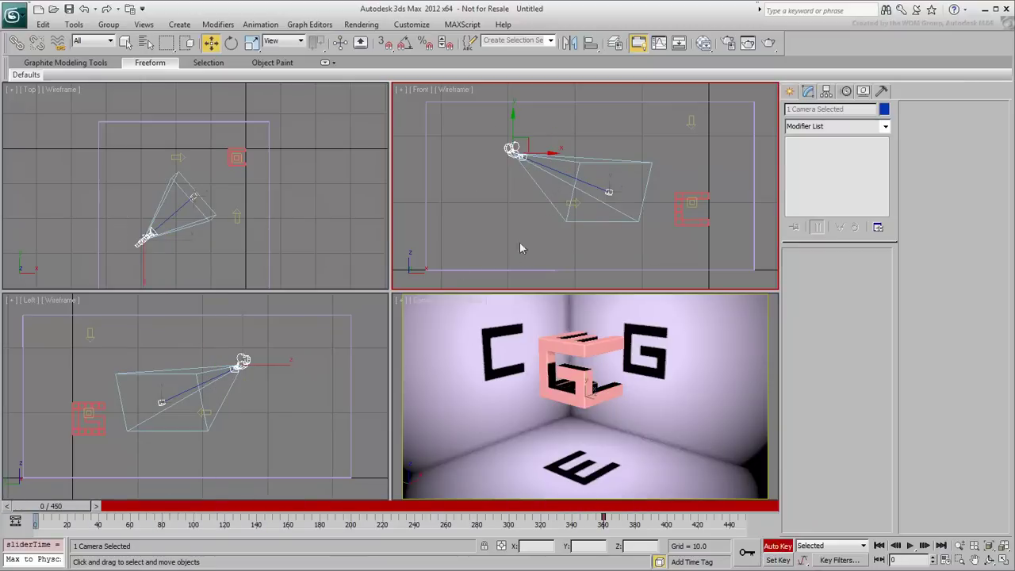
At frame 0, move Camera001 and its target close beside the logo, then play to preview.
left_click(200, 186)
left_click(209, 182)
left_click_drag(207, 184, 244, 149)
left_click_drag(690, 163, 693, 190)
left_click_drag(146, 238, 238, 160)
left_click_drag(686, 160, 687, 192)
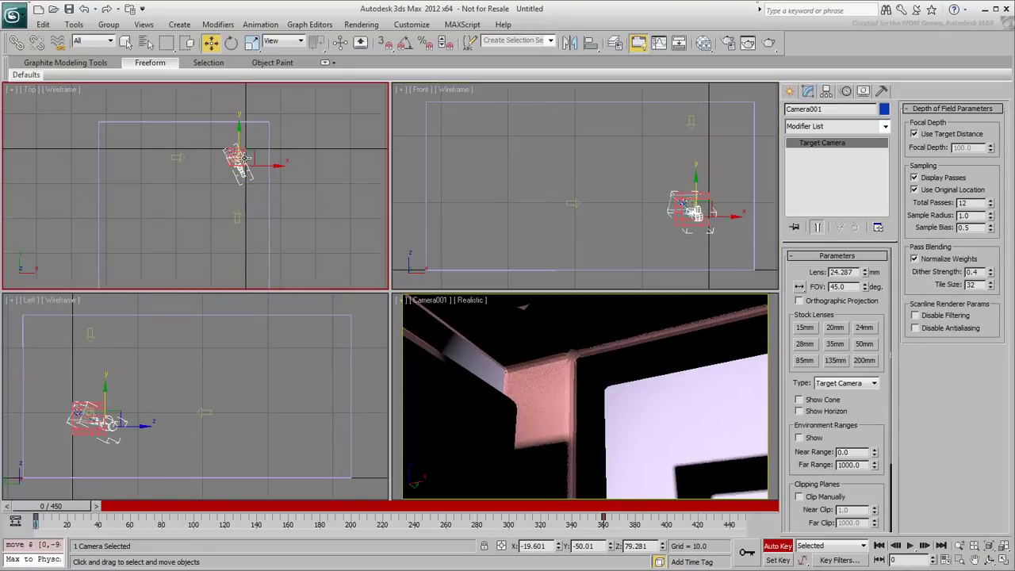
scroll(215, 230, "up", 4)
left_click_drag(267, 235, 251, 228)
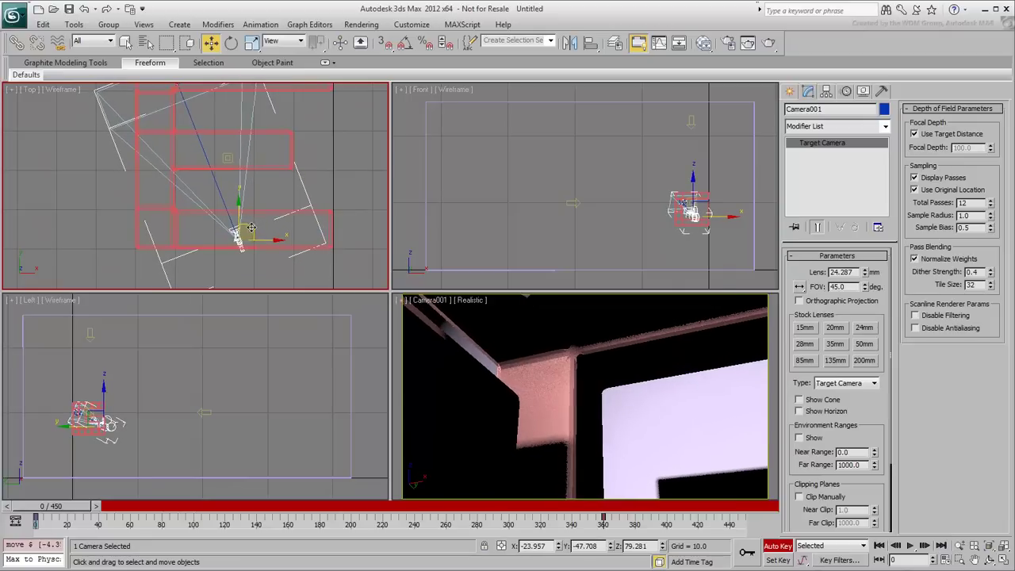
left_click(911, 546)
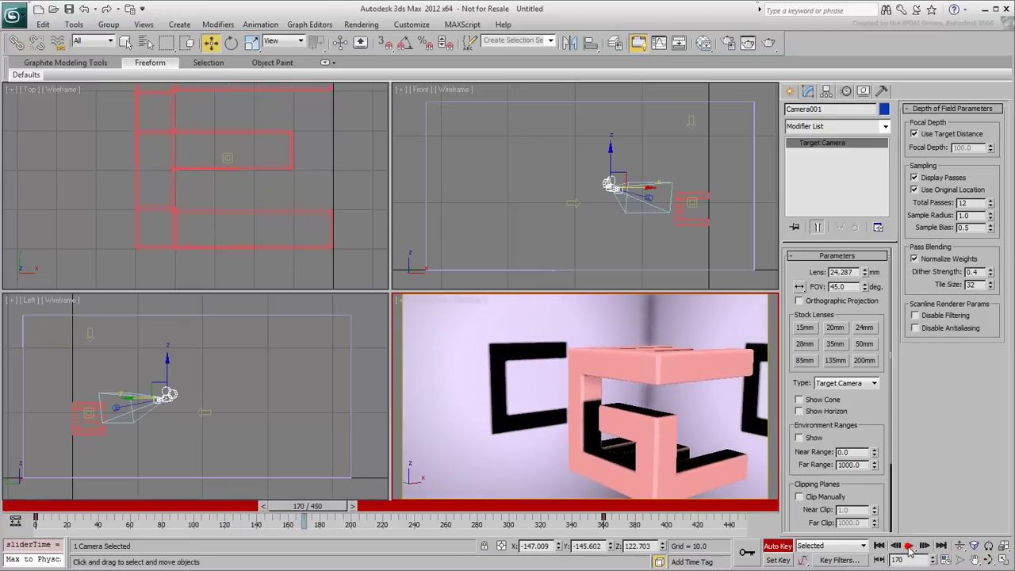
At frame 160, move Camera001 and its target close to the pink letter.
left_click(911, 545)
left_click_drag(321, 516, 305, 514)
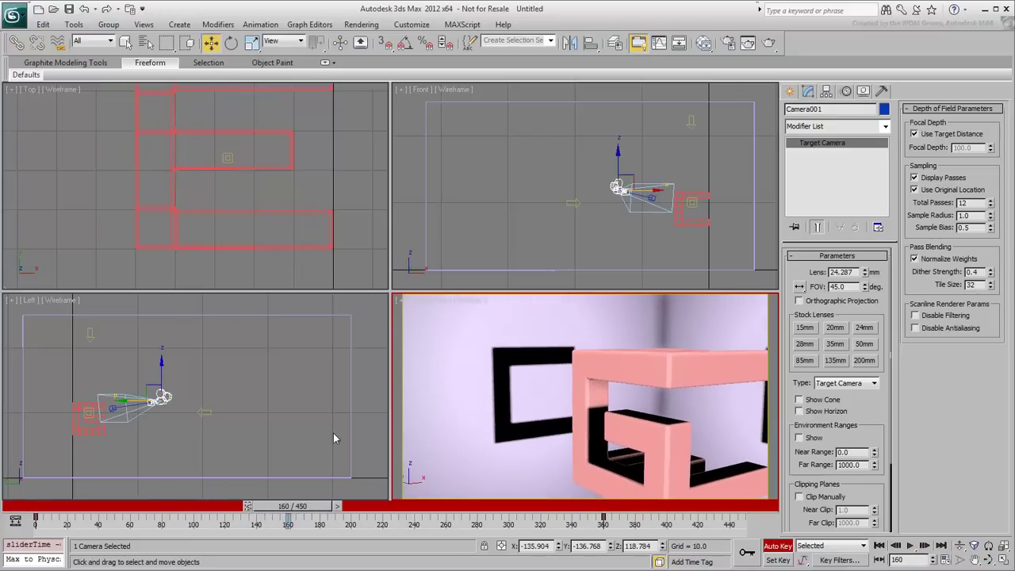
scroll(248, 159, "down", 7)
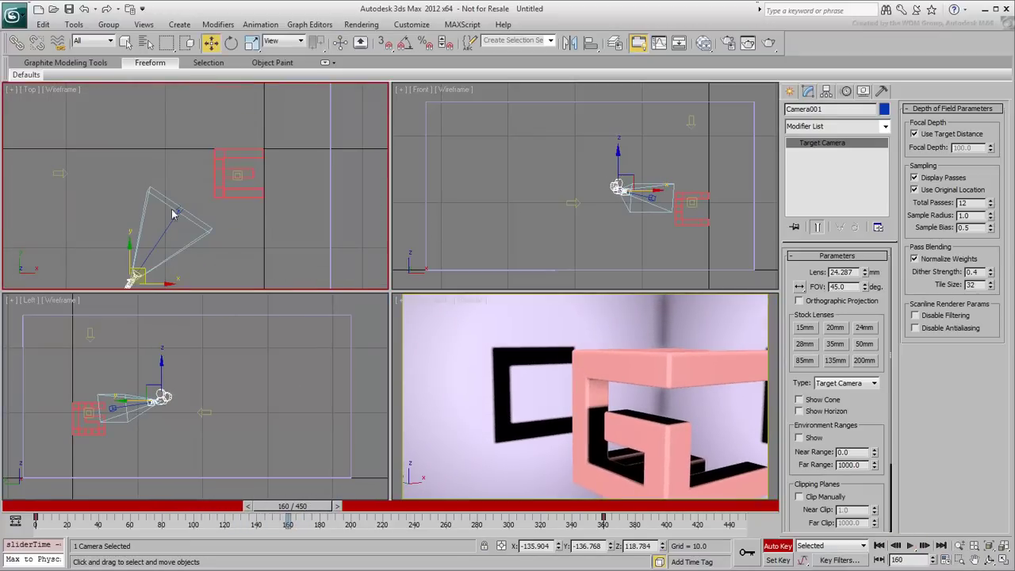
left_click_drag(176, 209, 228, 165)
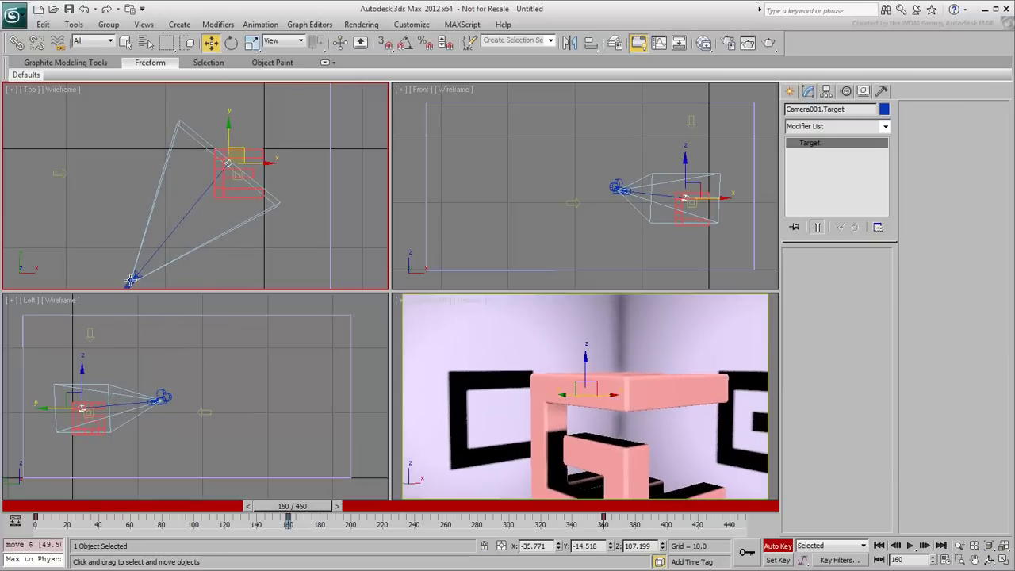
left_click_drag(133, 277, 206, 210)
mouse_move(670, 165)
left_mouse_down()
mouse_move(670, 191)
mouse_move(686, 174)
left_mouse_up()
left_click(687, 200)
left_click(660, 218)
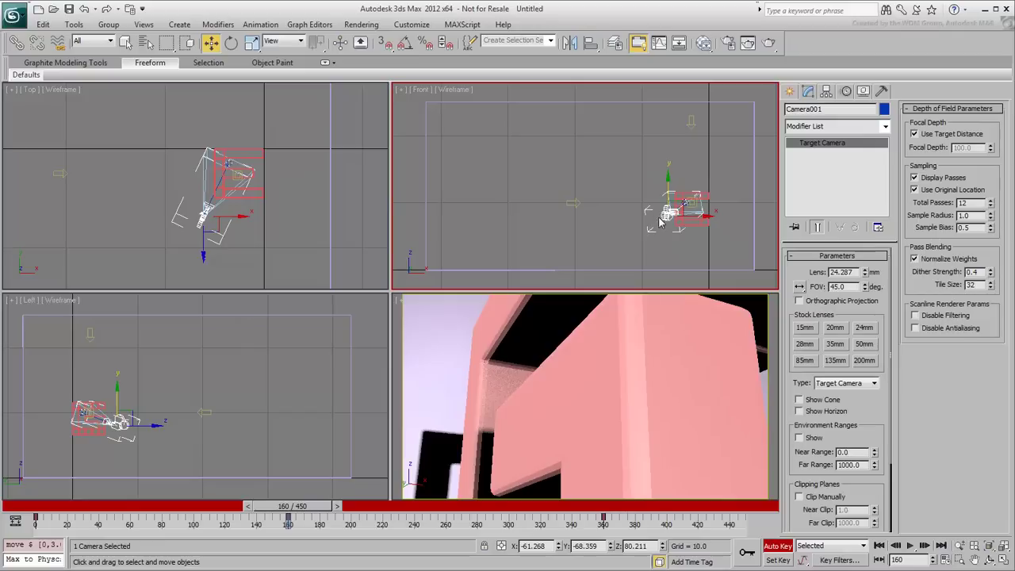
Play the fly-through from frame 0, stop it, and turn off Auto Key.
left_click(34, 518)
left_click(911, 546)
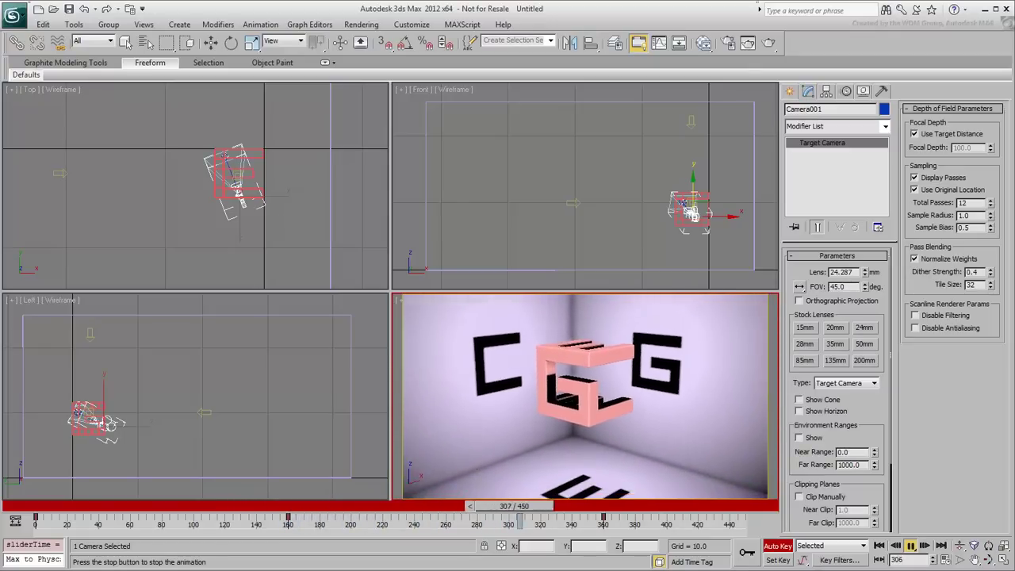
left_click(911, 546)
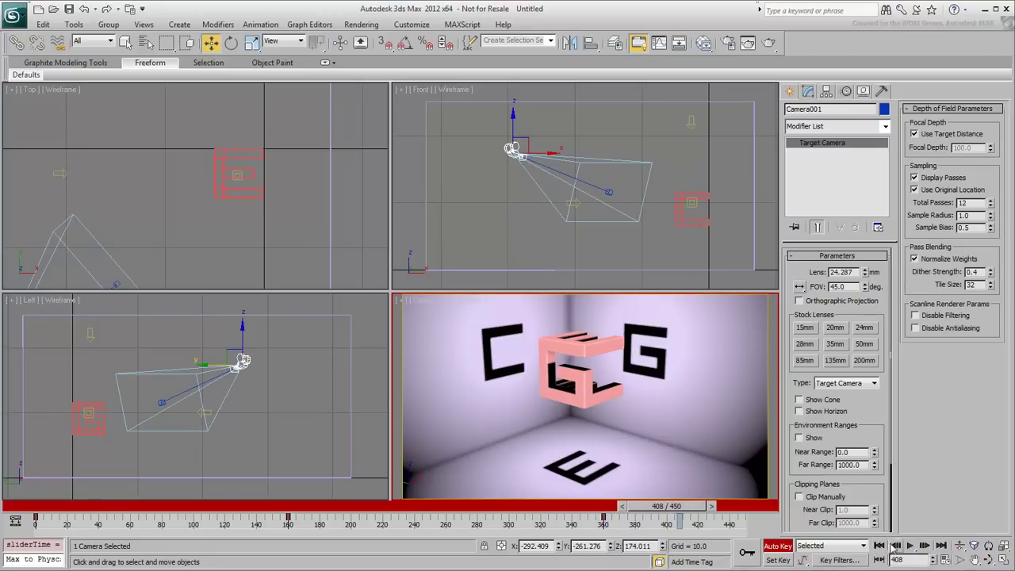
left_click(771, 547)
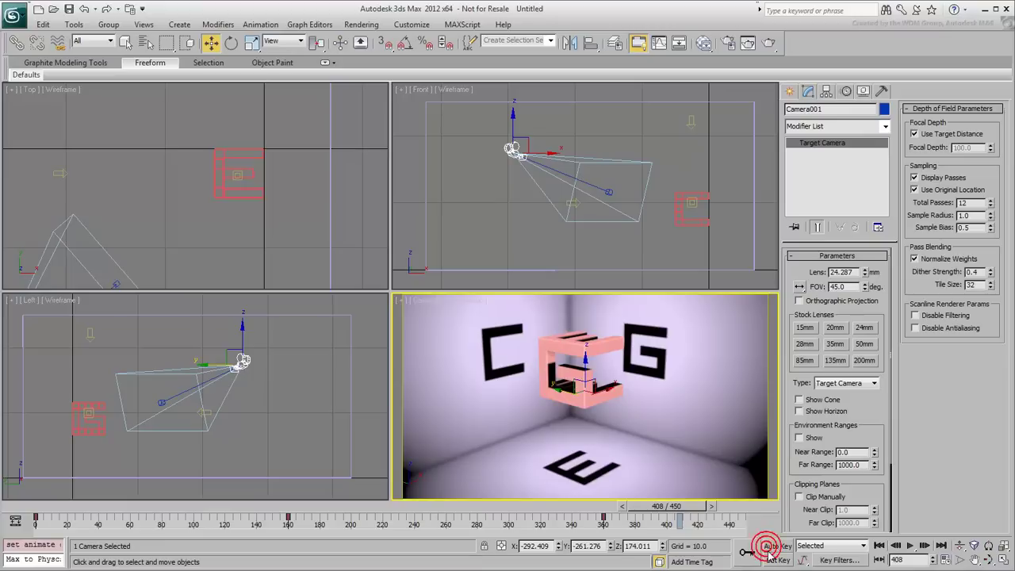
Create a new Standard material with the Brass Metal bitmap wired into its Diffuse colour.
left_click(704, 43)
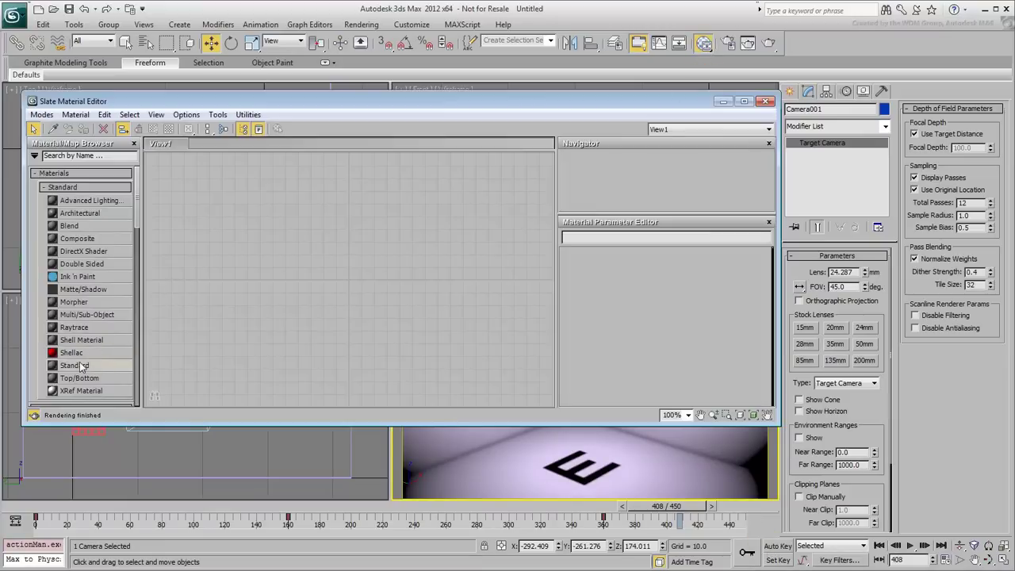
left_click_drag(174, 326, 353, 224)
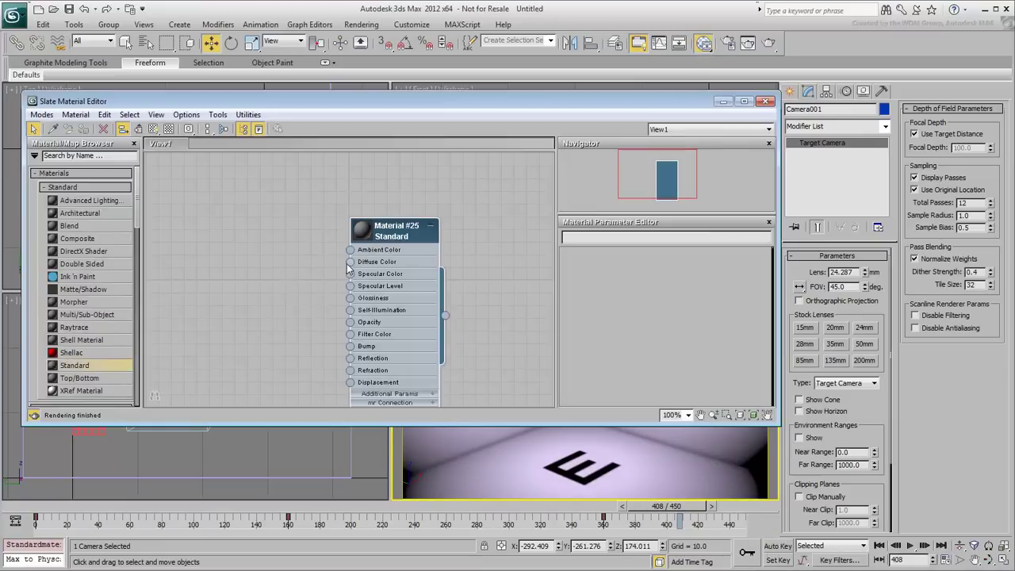
left_click_drag(349, 262, 271, 237)
left_click(284, 243)
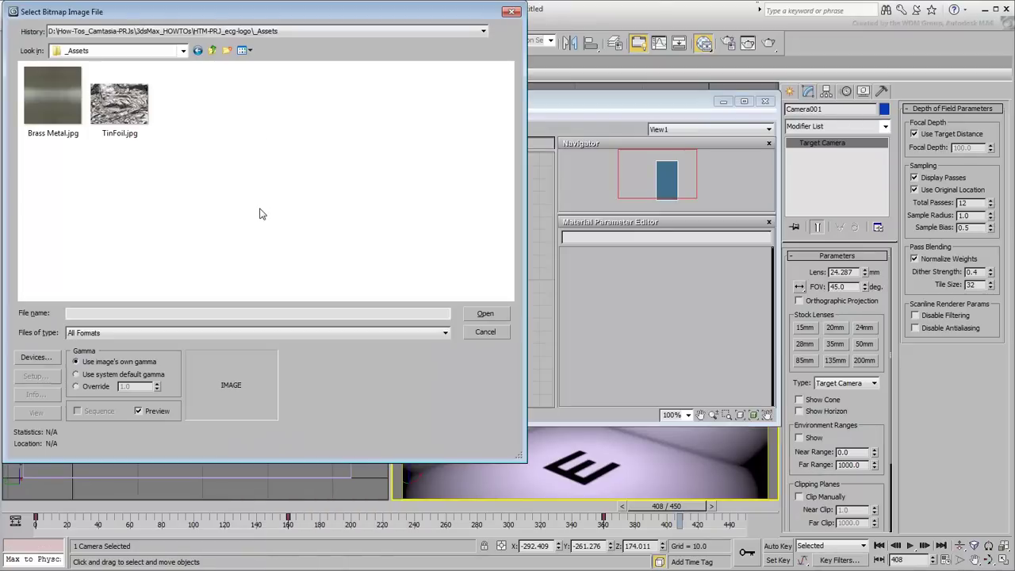
left_click(66, 111)
left_click(479, 317)
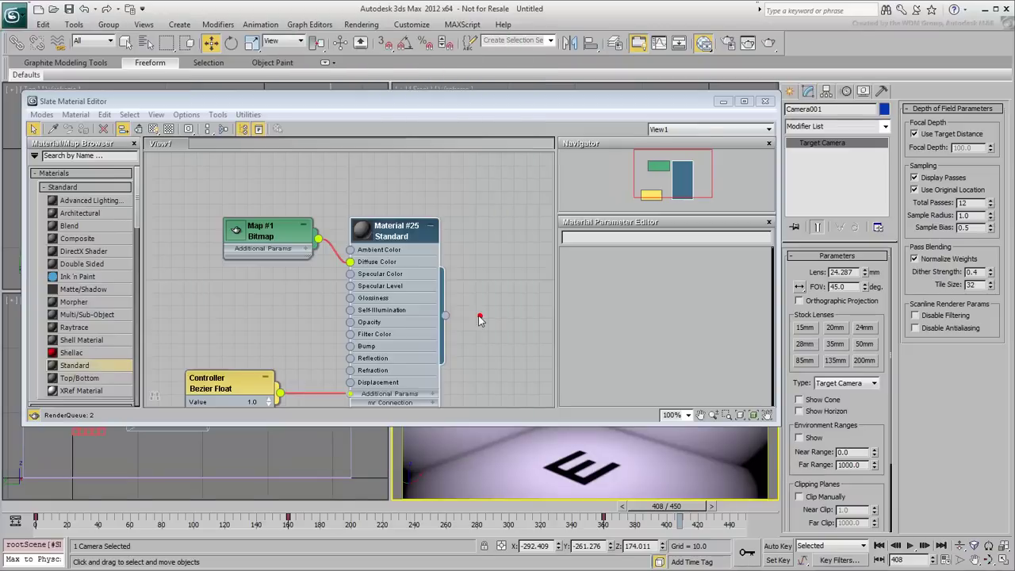
Show the brass material shaded in the viewport and assign it to the room box.
left_click(153, 129)
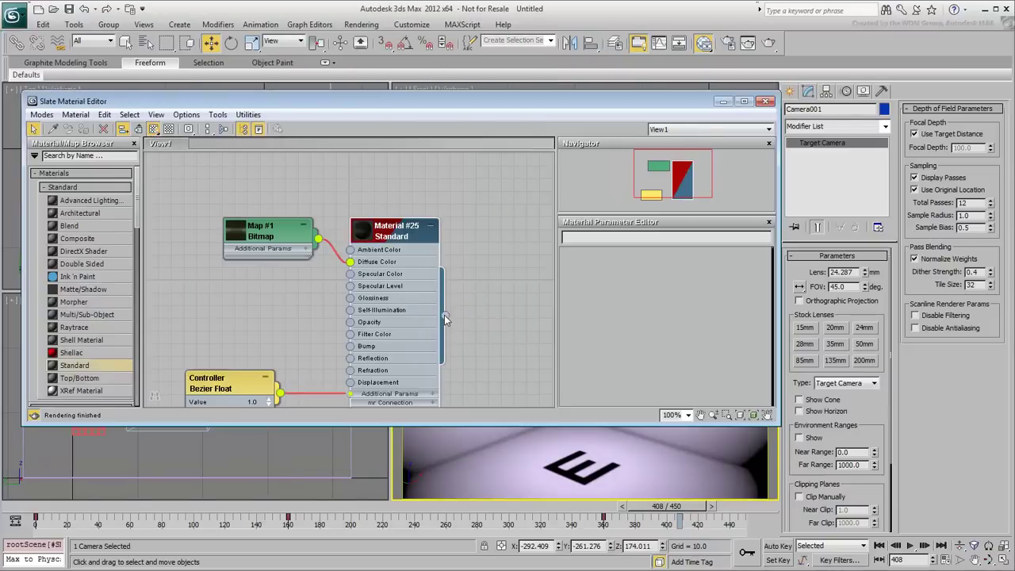
left_click_drag(495, 448, 506, 470)
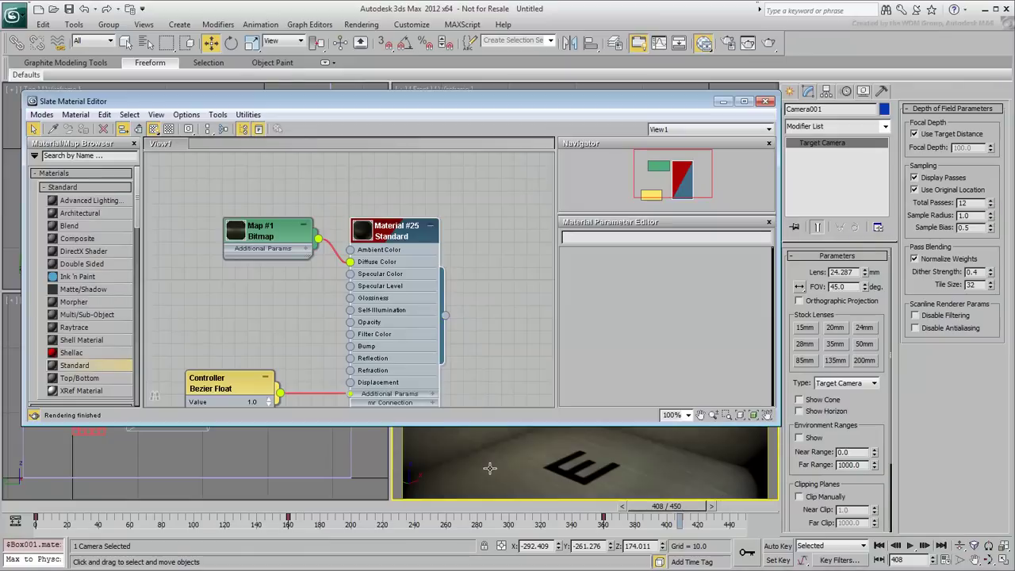
scroll(446, 297, "down", 3)
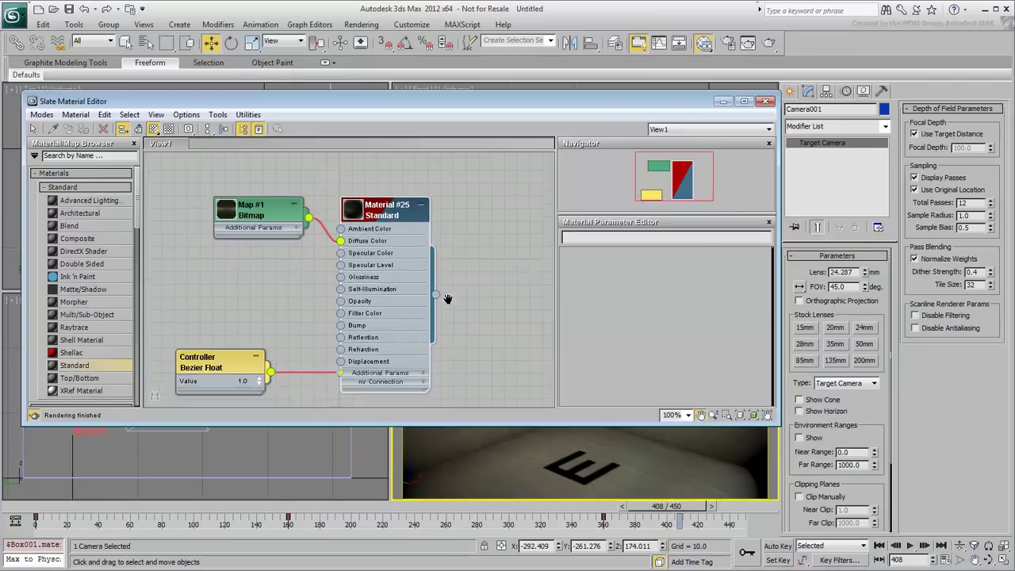
Shrink the Slate editor, pan the node view, and add a second Standard material.
left_click_drag(780, 426, 577, 400)
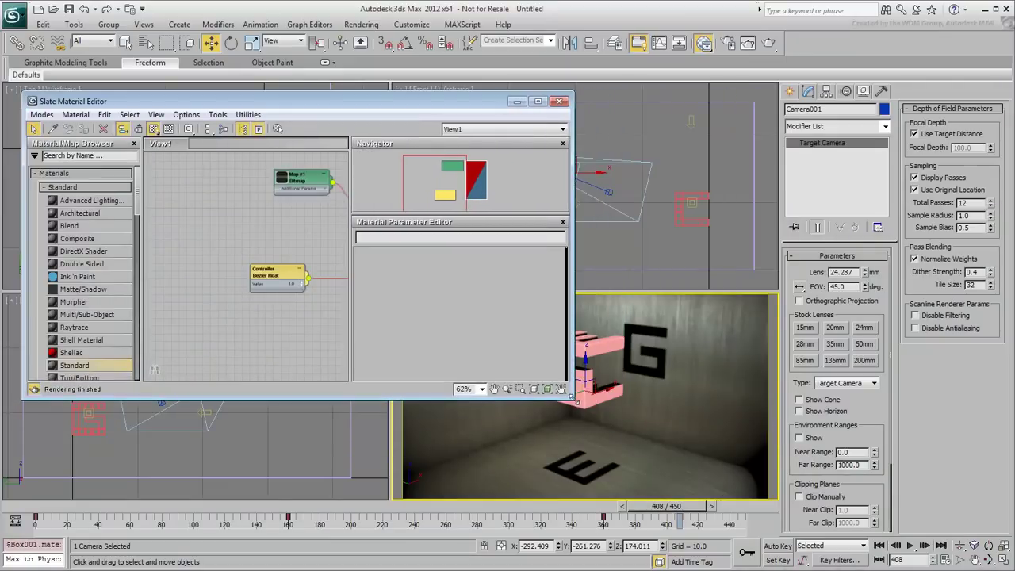
middle_click_drag(253, 231, 255, 283)
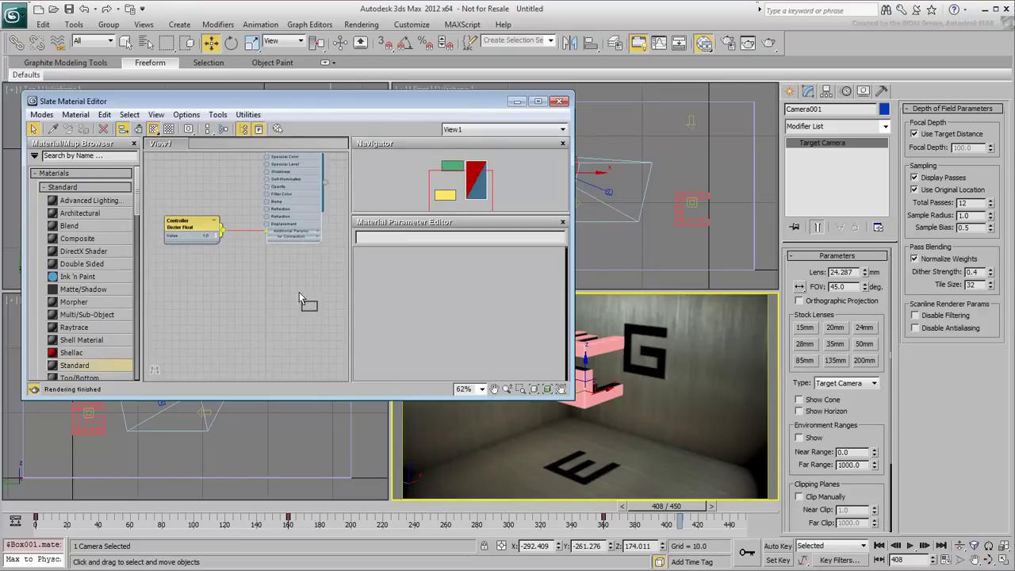
left_click_drag(299, 297, 285, 308)
scroll(201, 339, "up", 3)
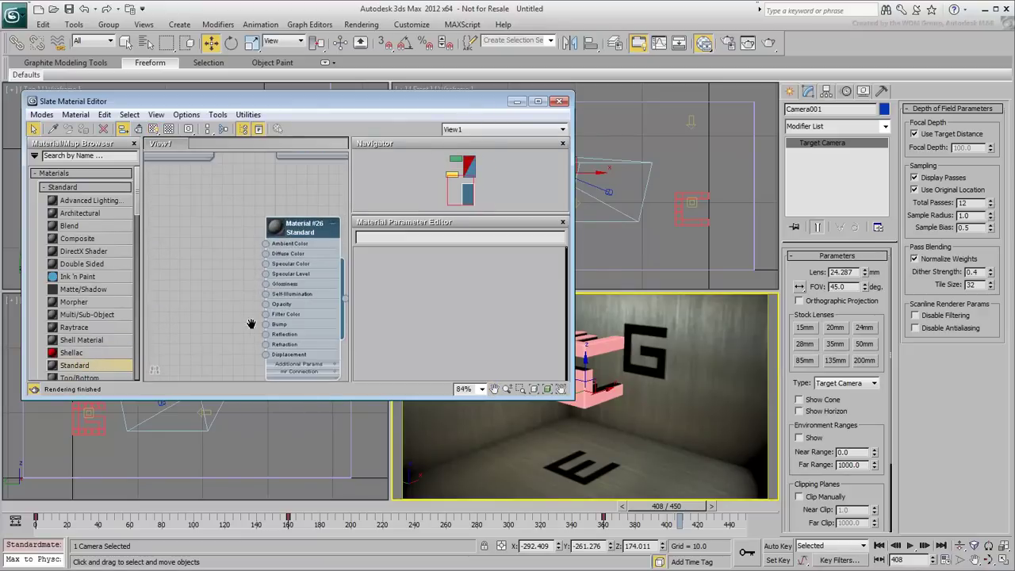
Wire a TinFoil.jpg bitmap into the new material's Reflection slot and open its settings.
left_click_drag(282, 299, 238, 310)
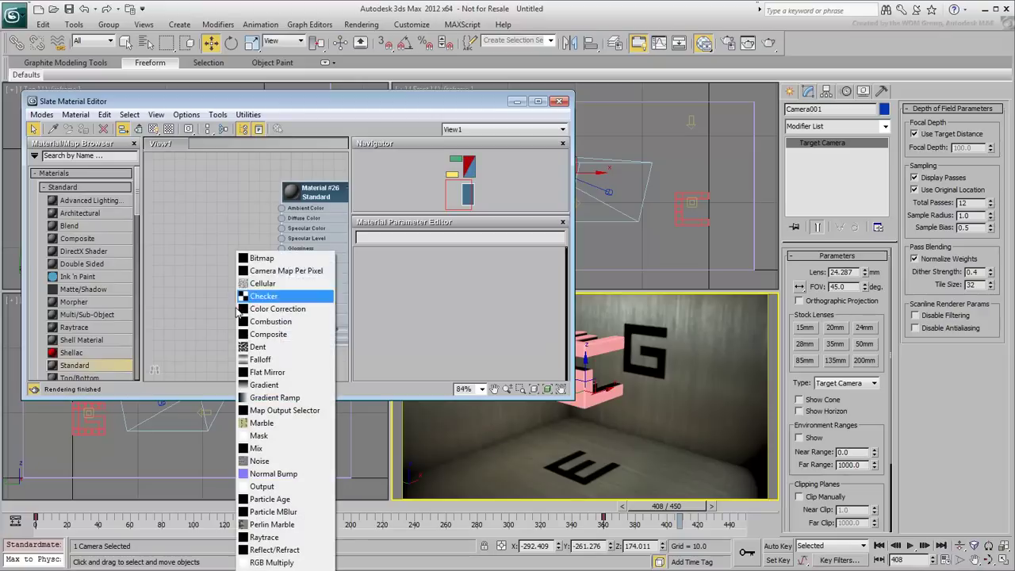
left_click(265, 260)
left_click(119, 103)
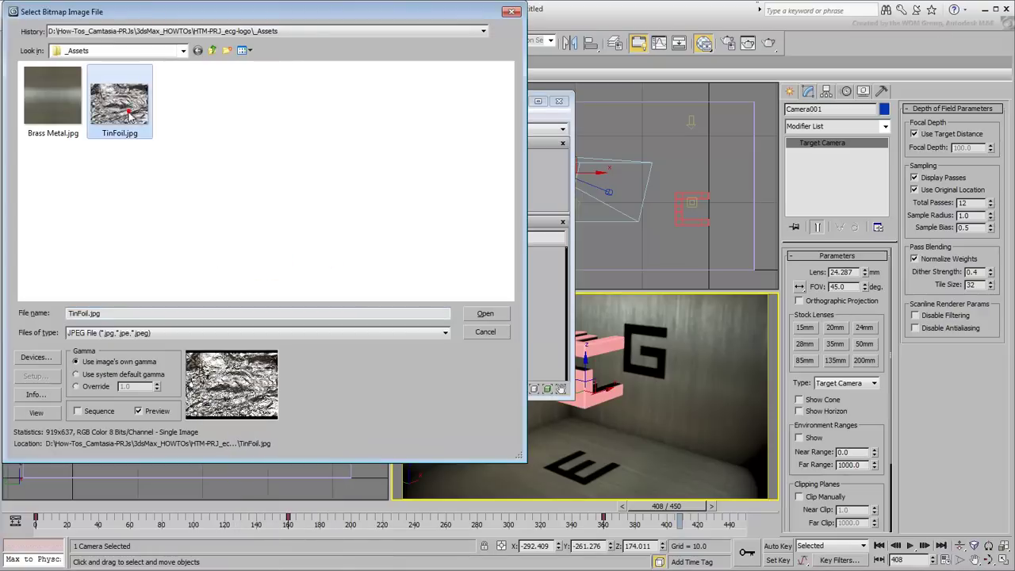
left_click(495, 316)
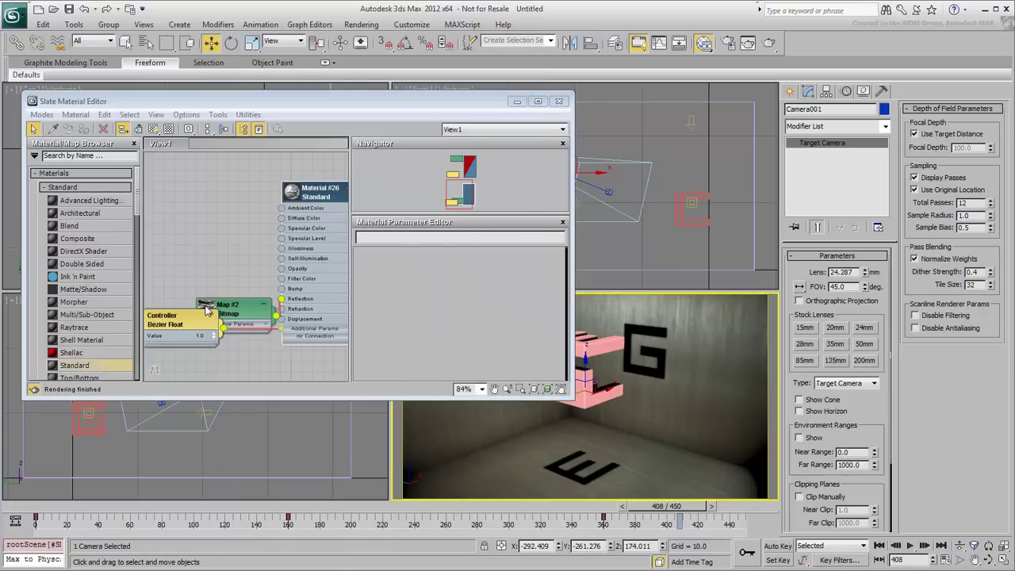
left_click_drag(241, 315, 190, 293)
double_click(182, 291)
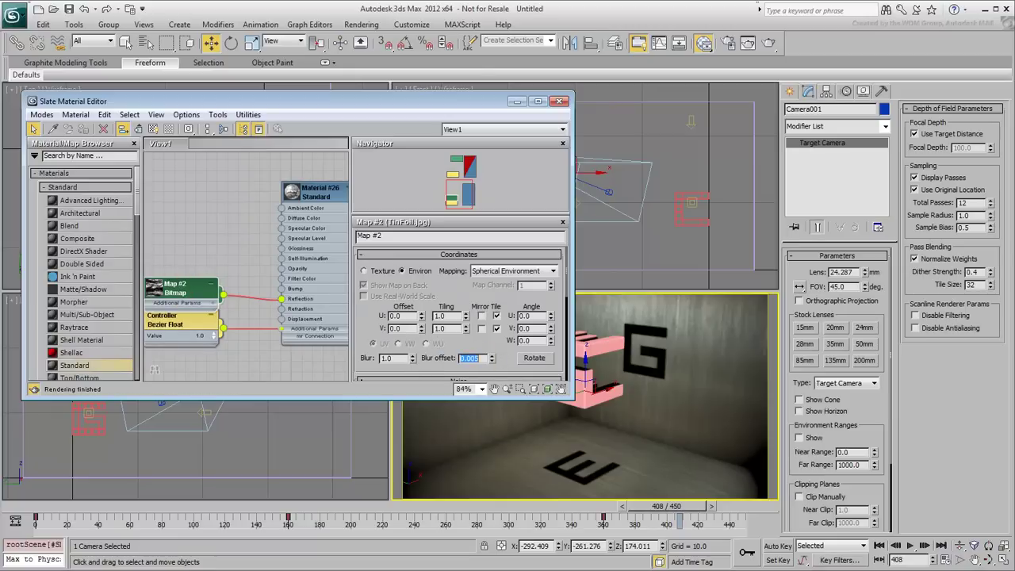
Set the second material's Specular Level to 59 and Glossiness to 30.
double_click(309, 198)
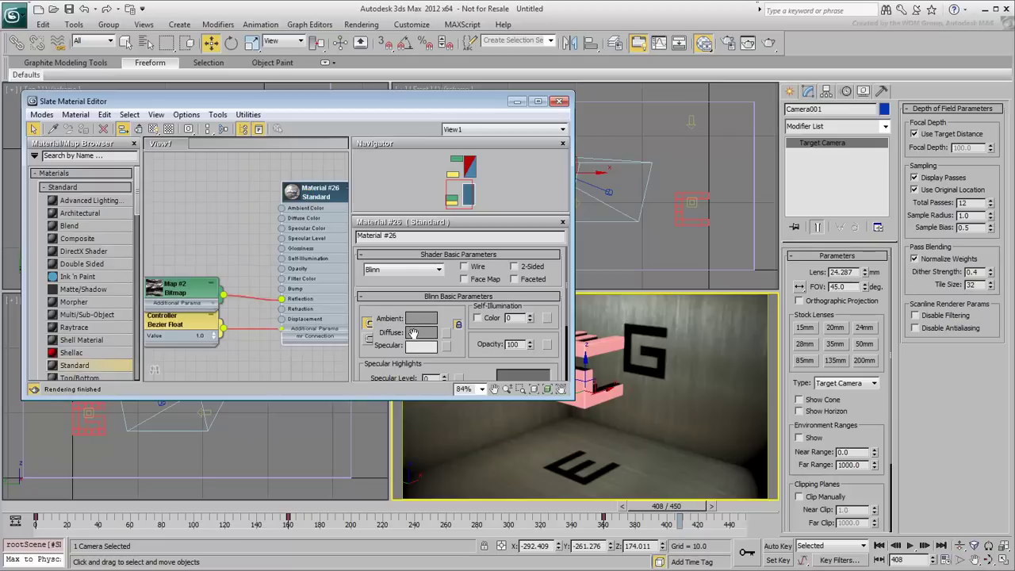
scroll(470, 355, "down", 5)
left_click_drag(445, 293, 451, 257)
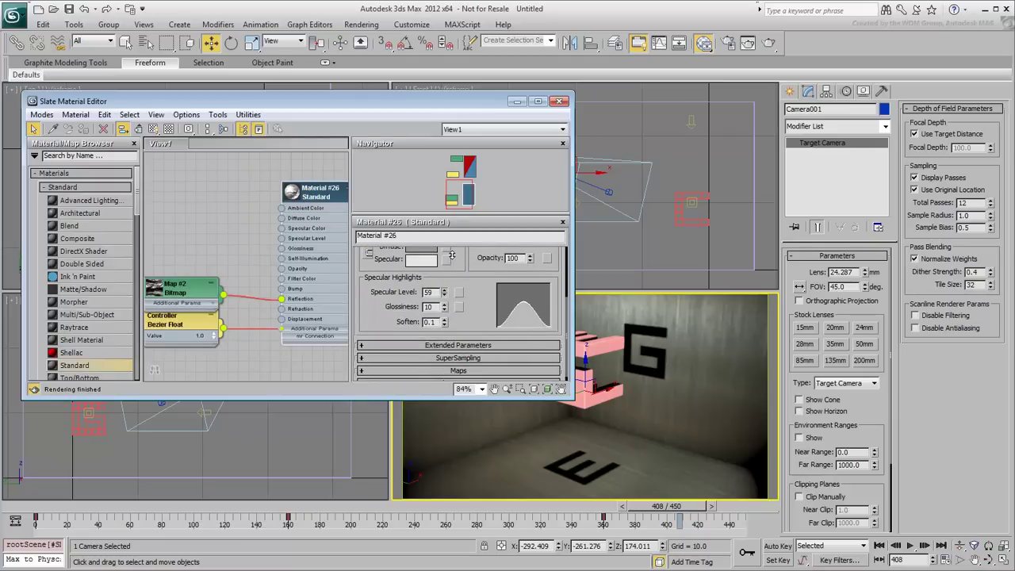
left_click_drag(445, 309, 446, 296)
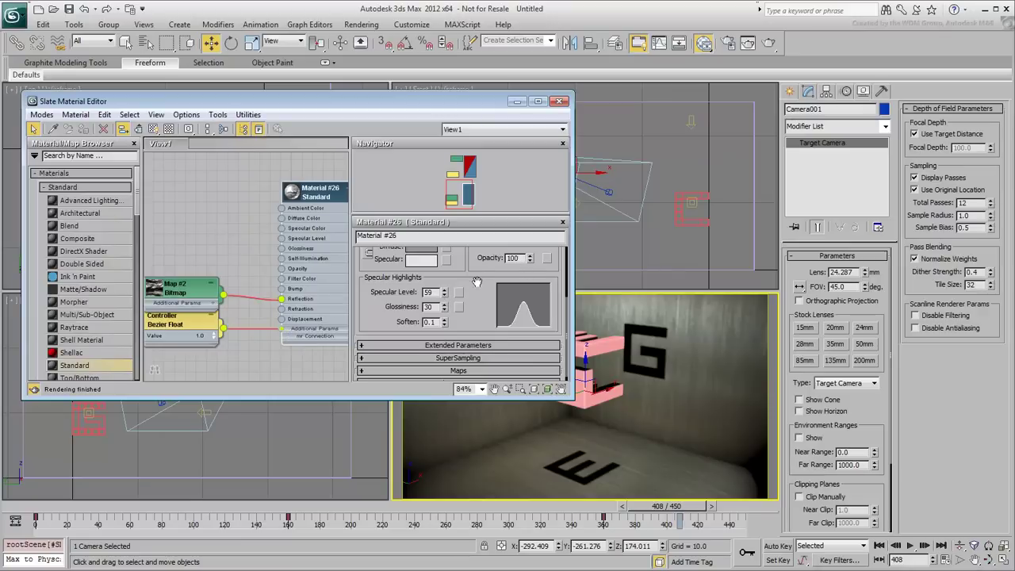
scroll(477, 283, "up", 4)
Make its diffuse colour near black and apply the tinfoil material to the logo.
left_click(419, 332)
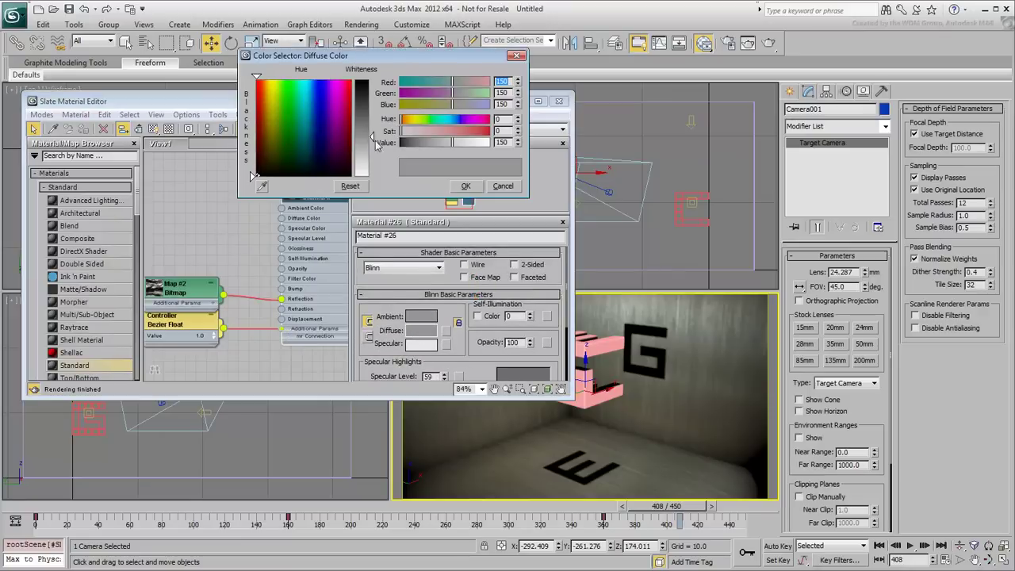
left_click(367, 89)
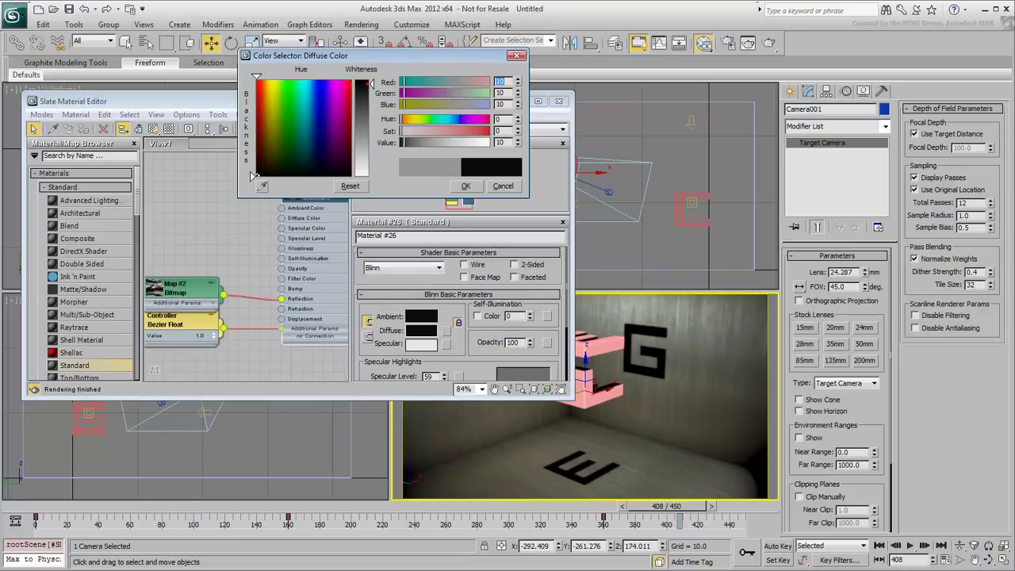
left_click(466, 186)
middle_click_drag(315, 192, 283, 192)
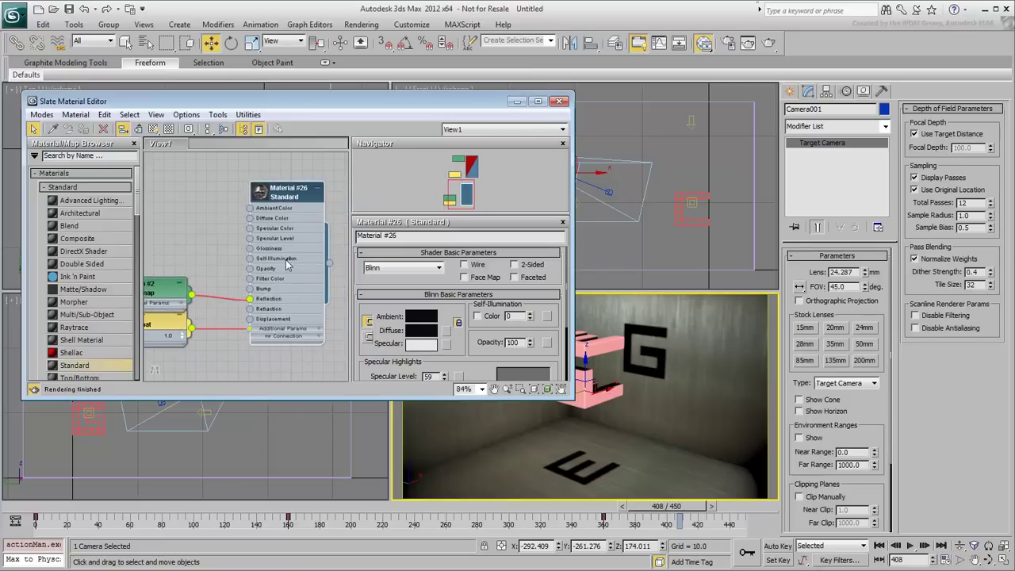
left_click_drag(330, 269, 595, 346)
Test-render, tint the logo material's diffuse dark blue, close the editor, and re-render the camera view.
left_click(768, 43)
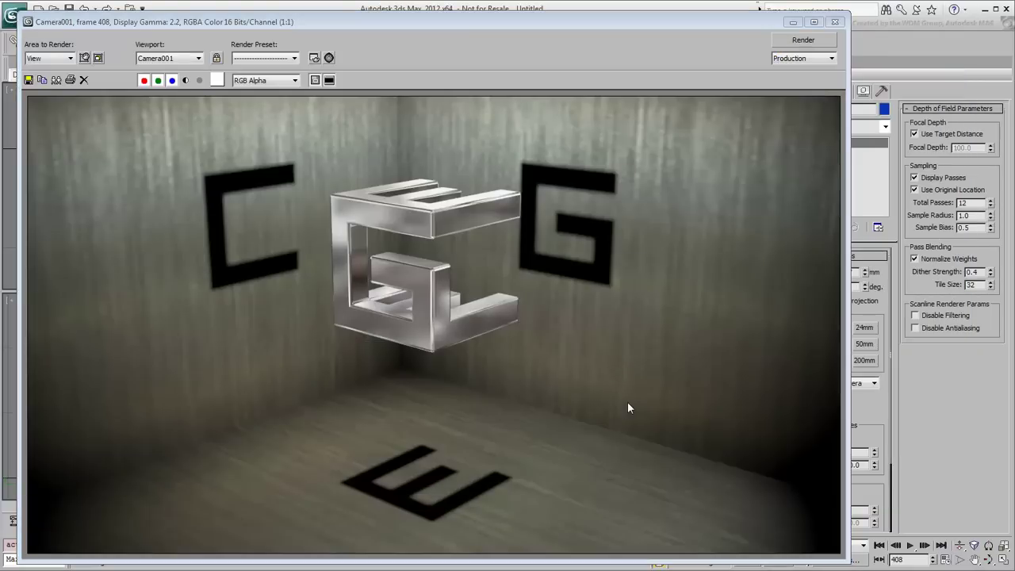
left_click(835, 22)
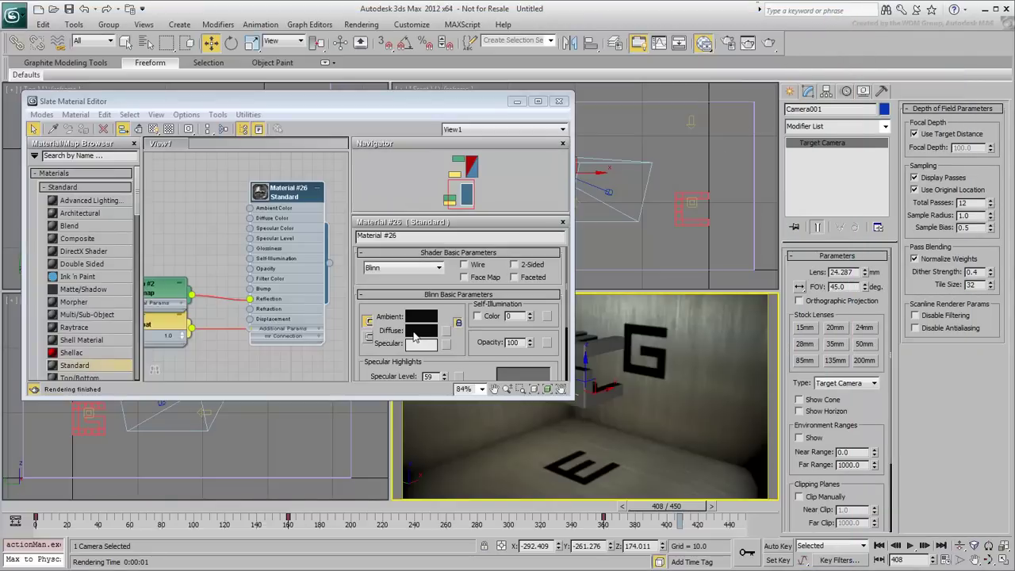
left_click(420, 331)
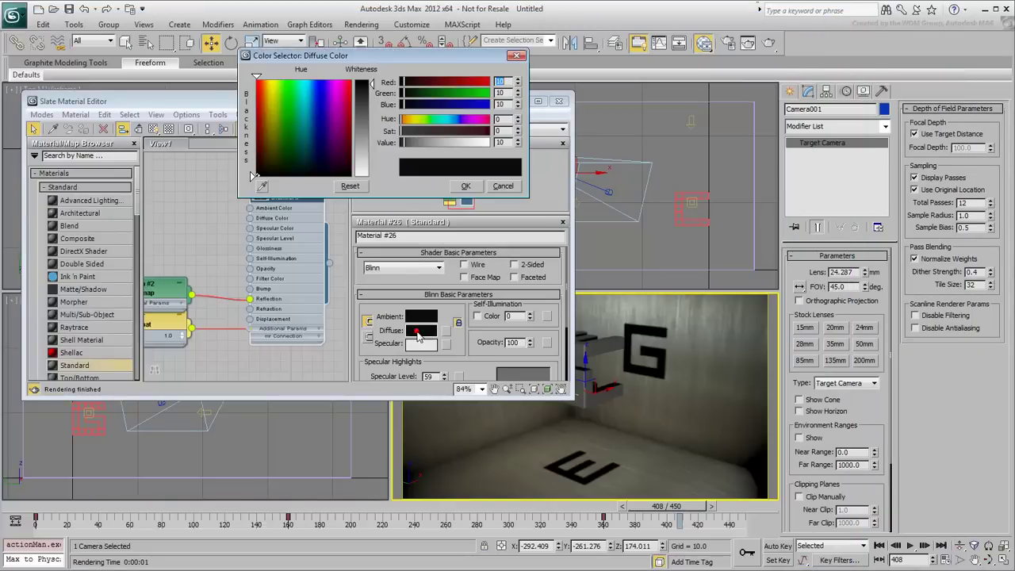
left_click(315, 172)
left_click(464, 187)
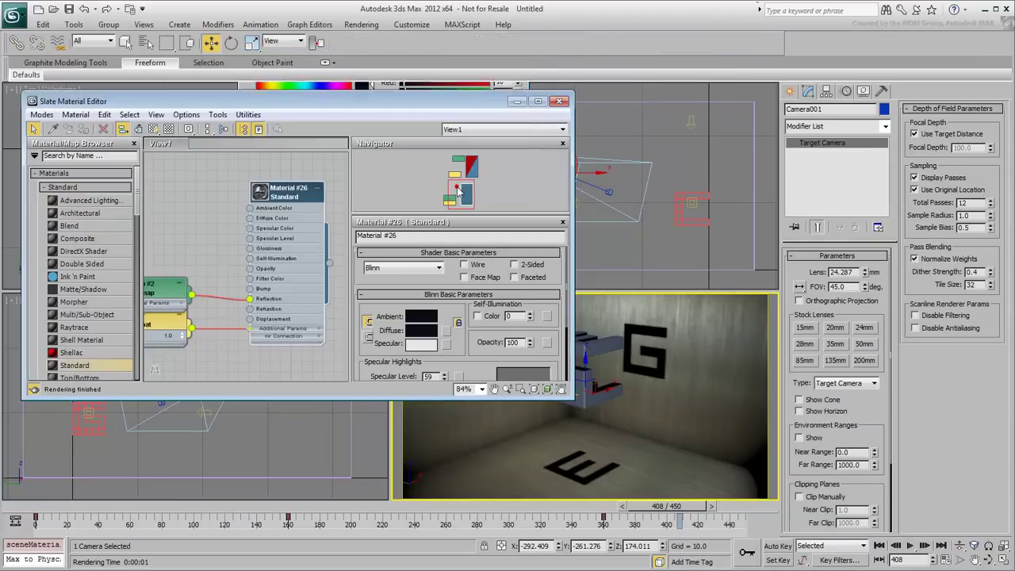
left_click(560, 101)
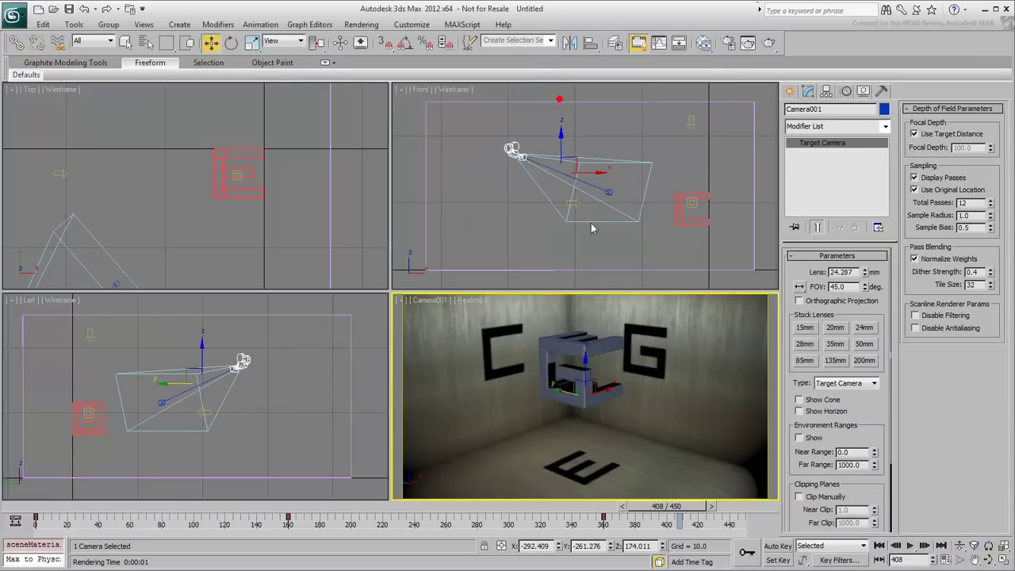
left_click(770, 43)
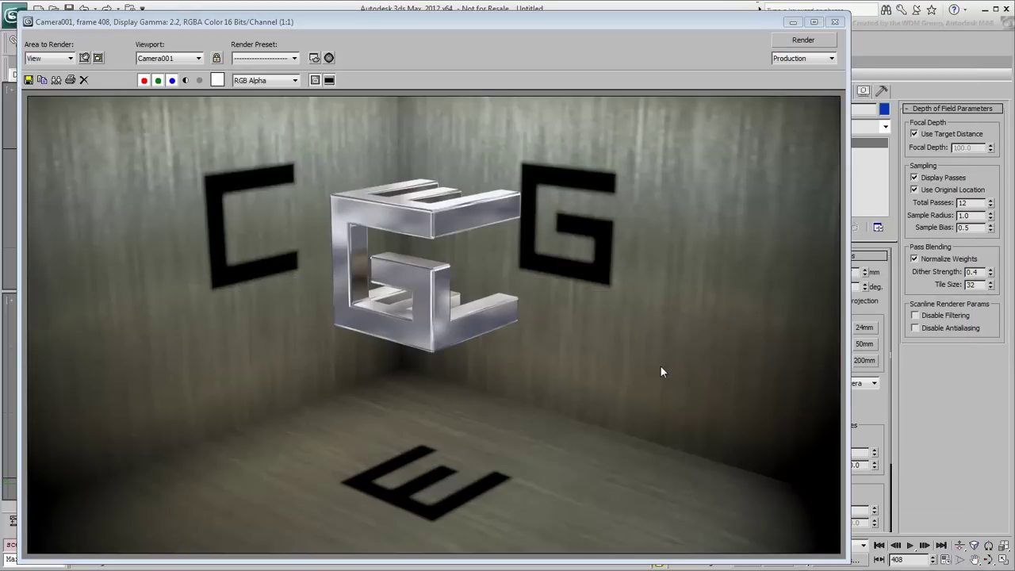
left_click(835, 23)
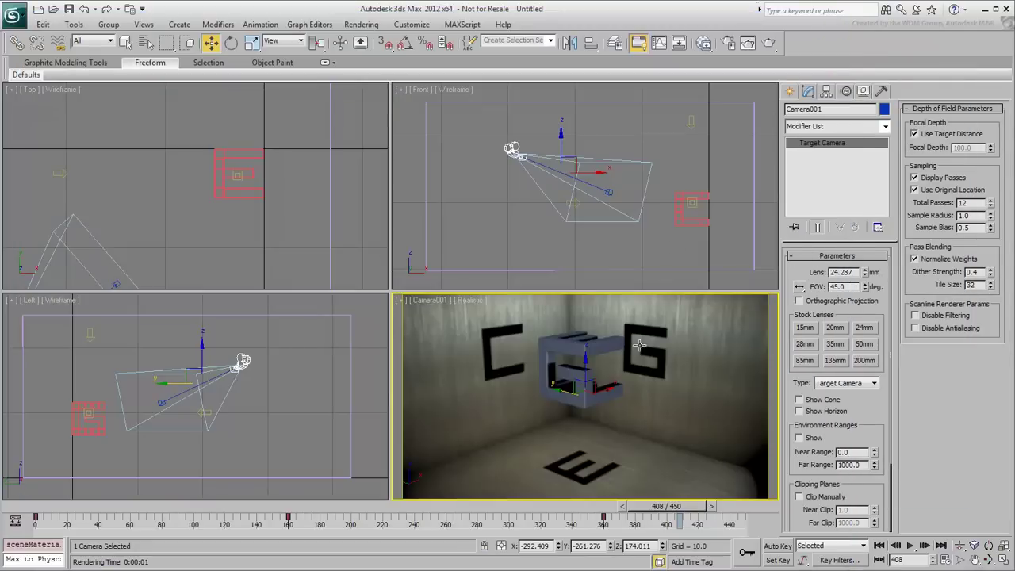
key("shift+q")
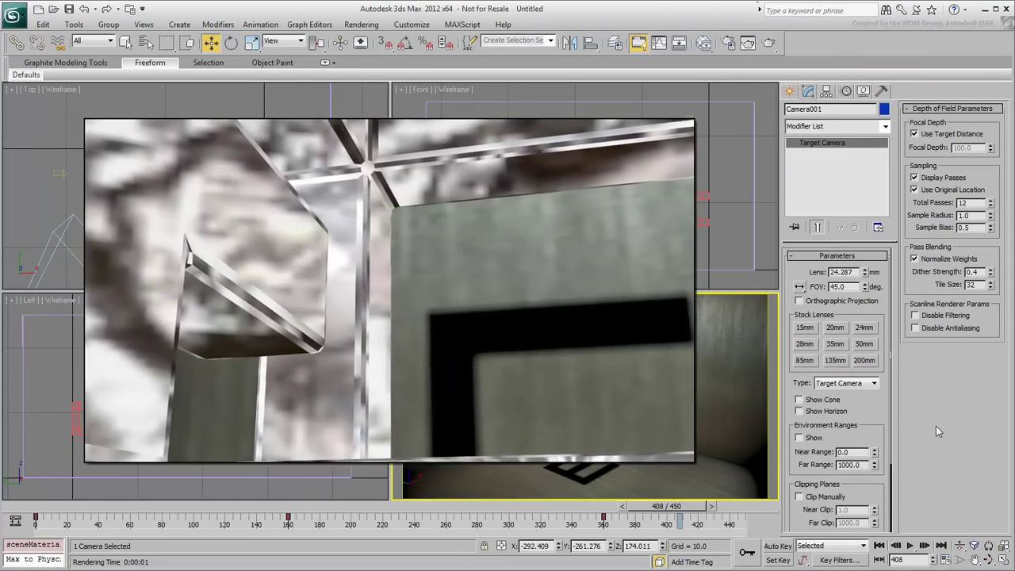